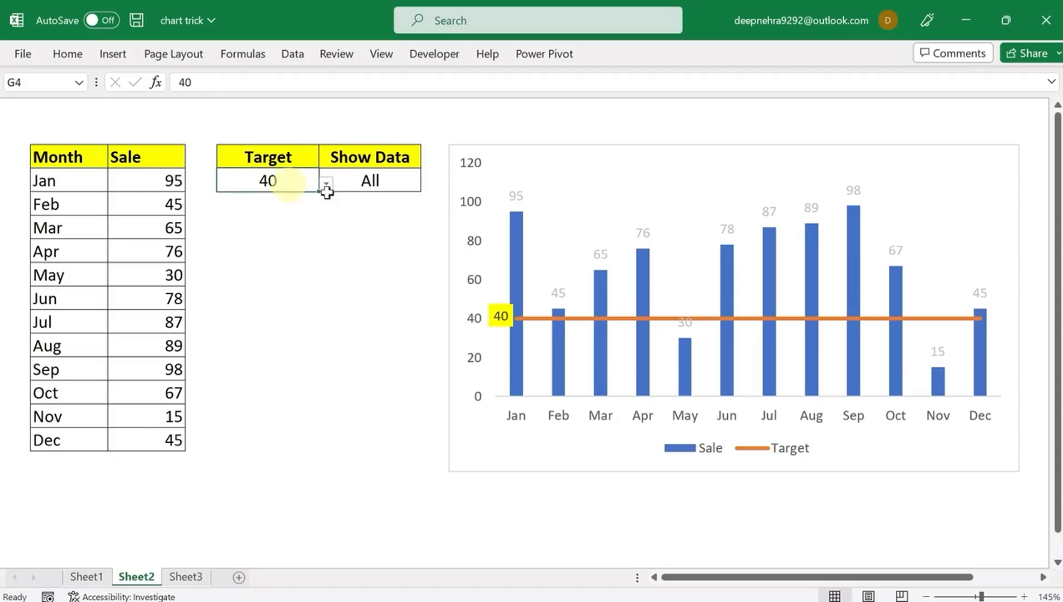
# Test the sales chart's Target drop-down in G4 with 80, and leave the target set to 60
pyautogui.click(385, 181)
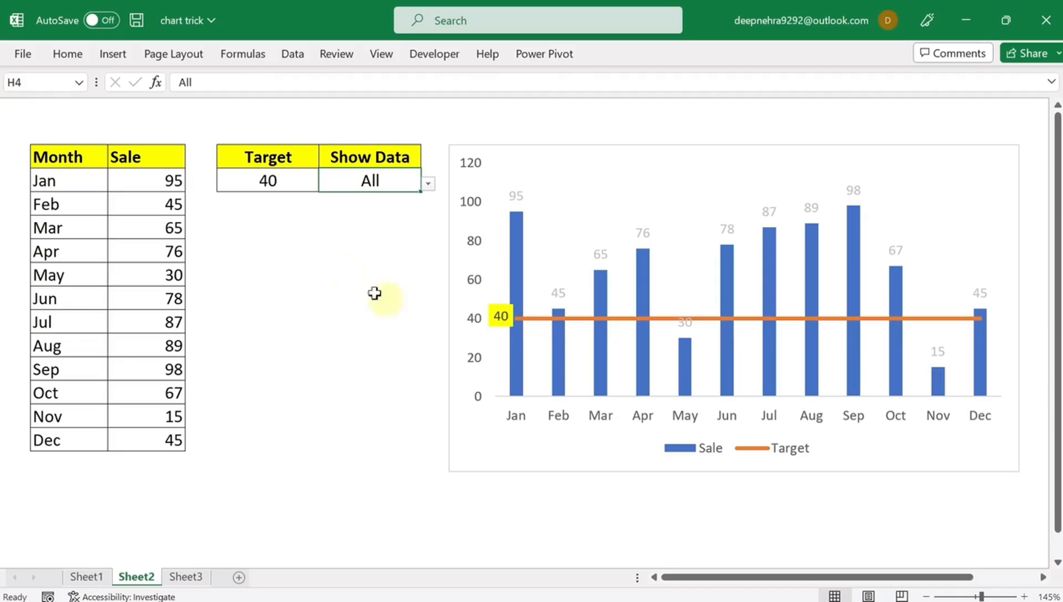
pyautogui.click(279, 184)
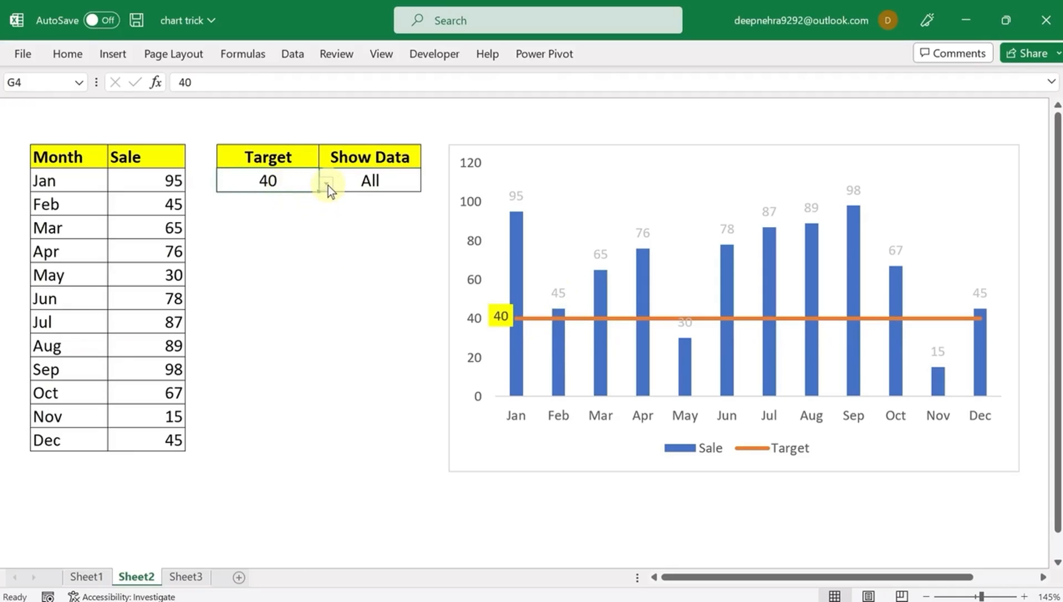
pyautogui.click(327, 185)
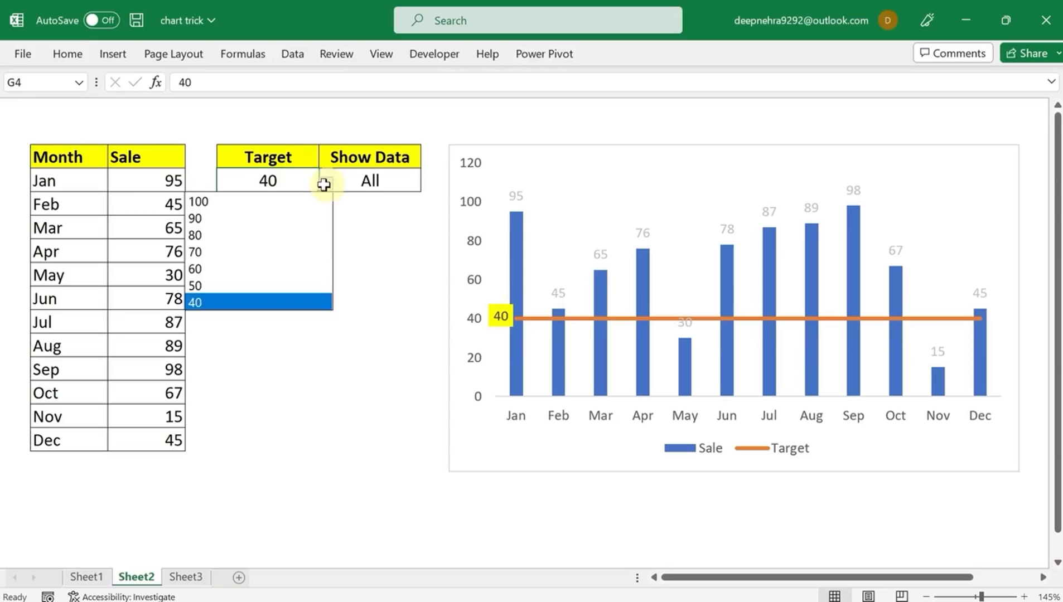
pyautogui.click(218, 236)
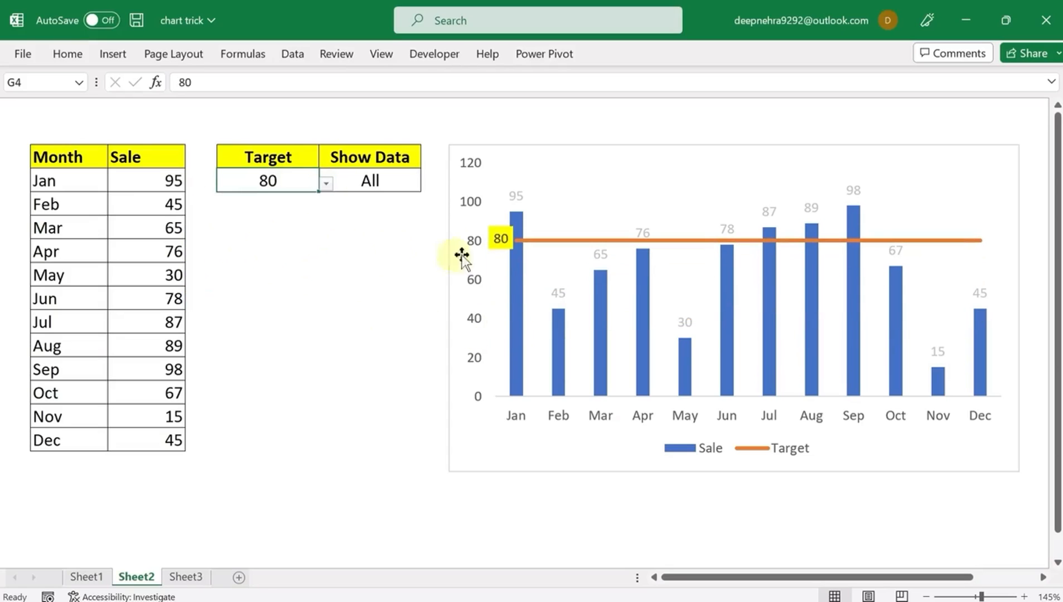
pyautogui.click(326, 184)
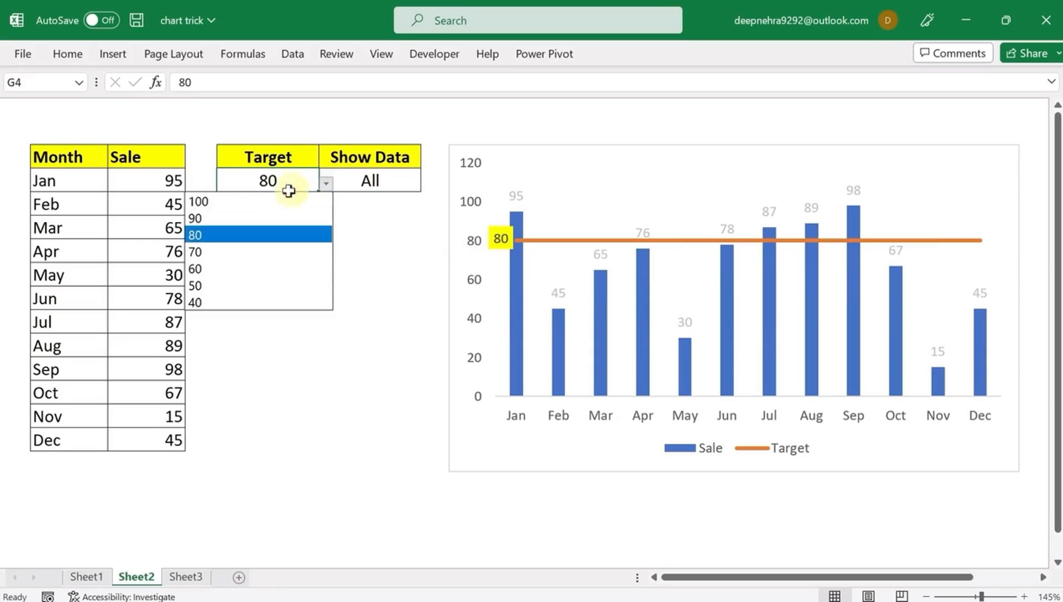
pyautogui.click(238, 269)
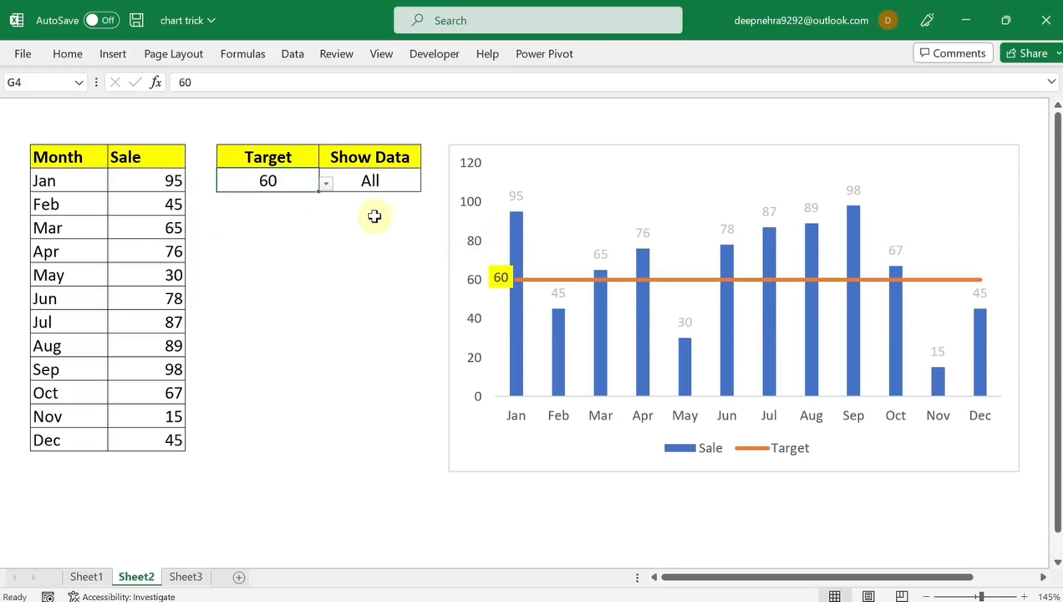
# Test the Show Data drop-down in H4 with Below, and leave it set to Above
pyautogui.click(385, 183)
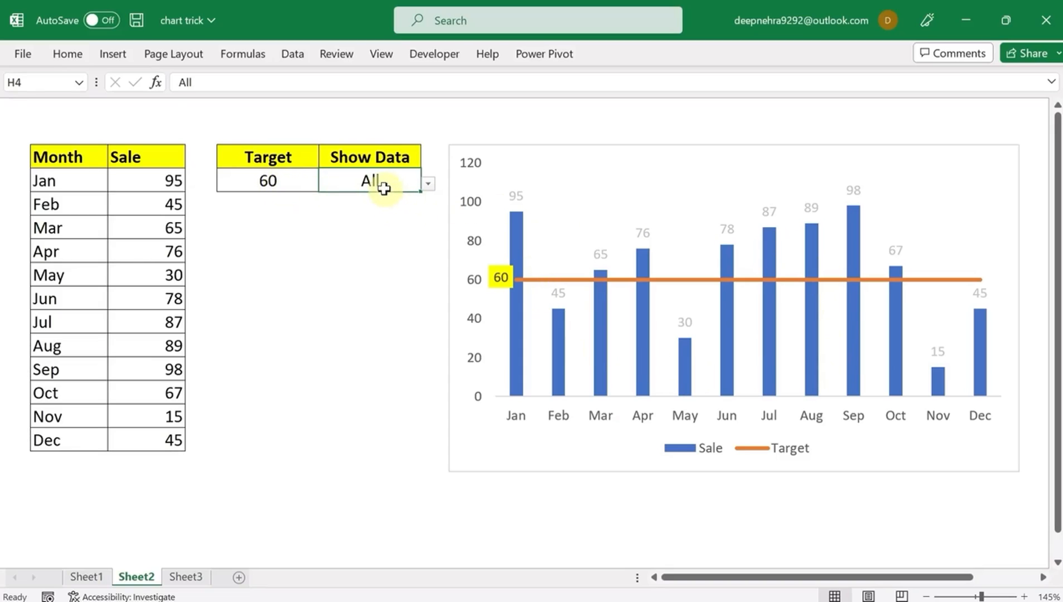
pyautogui.click(428, 184)
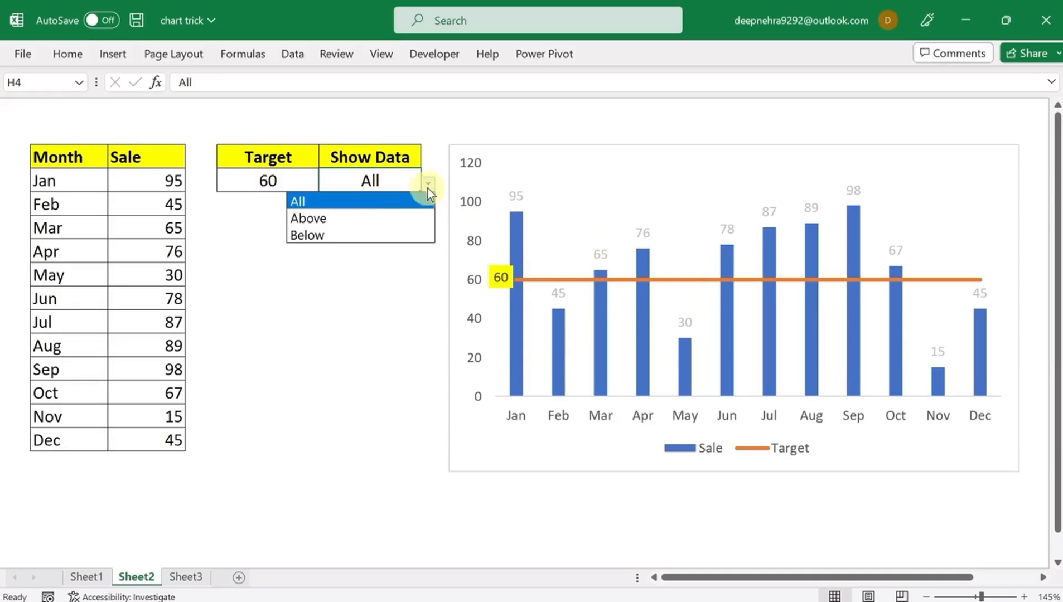
pyautogui.click(334, 237)
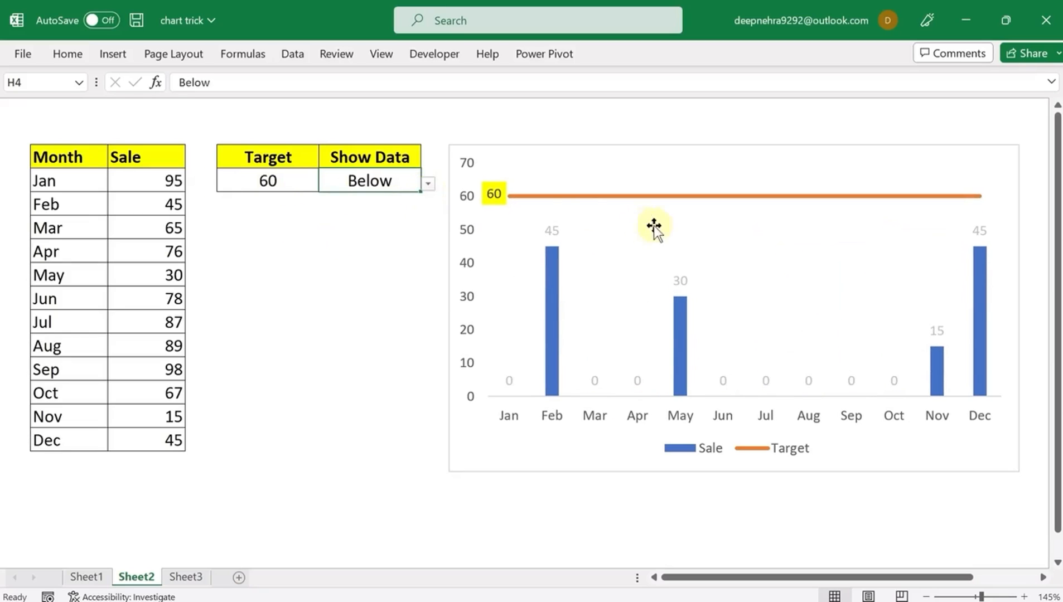
pyautogui.click(428, 184)
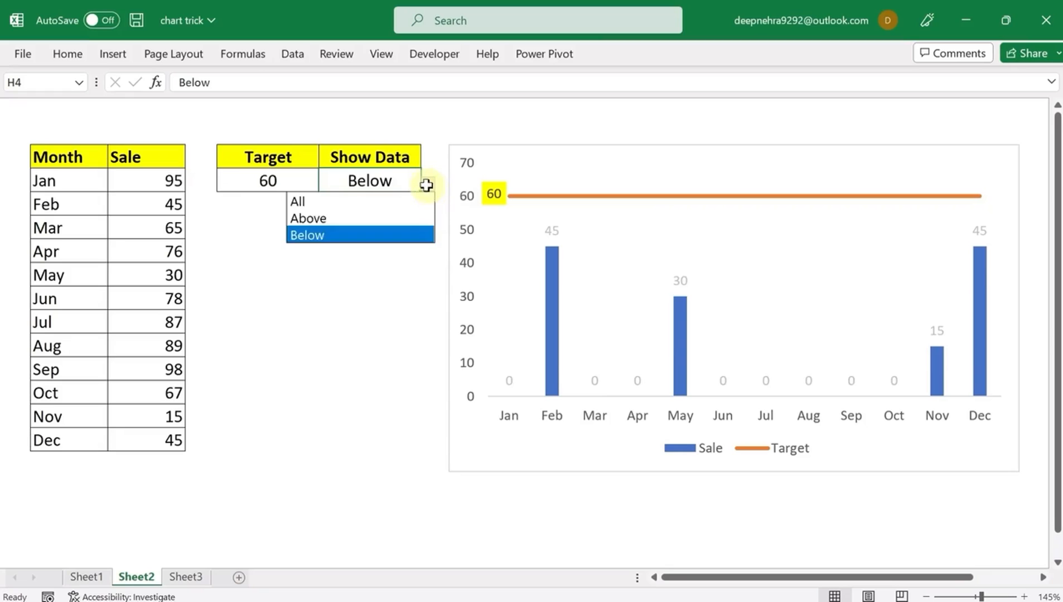
pyautogui.click(329, 221)
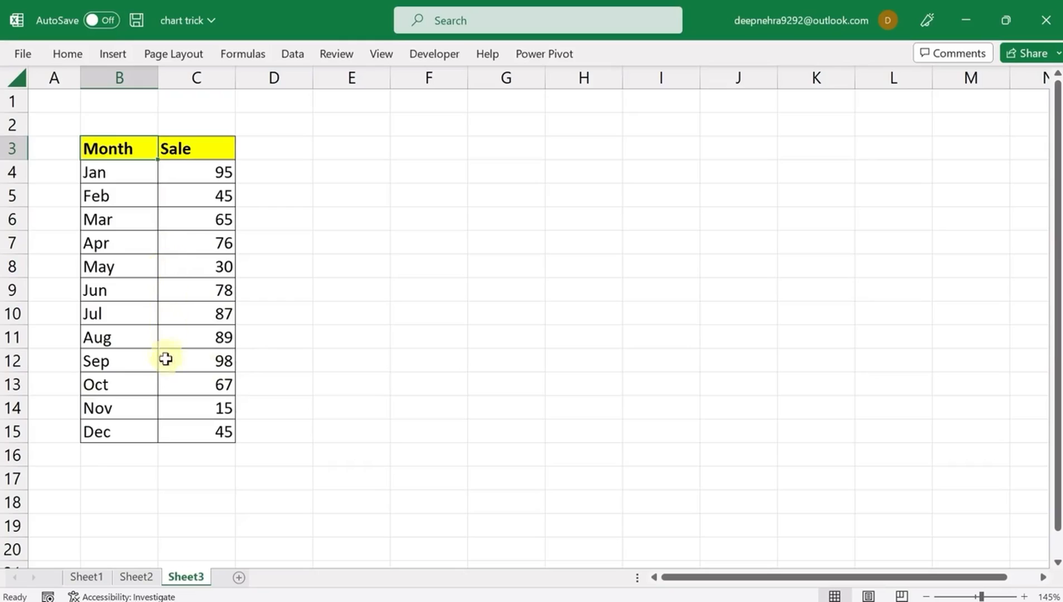
# Add the column header "Target" in D3, beside the Sale column on Sheet3
pyautogui.click(271, 147)
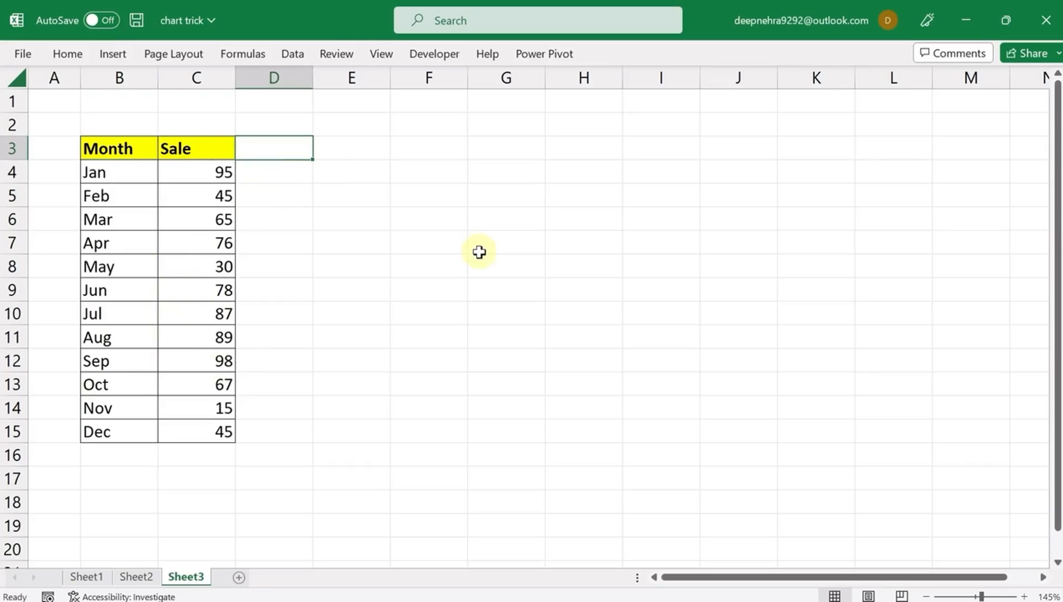
pyautogui.write('T')
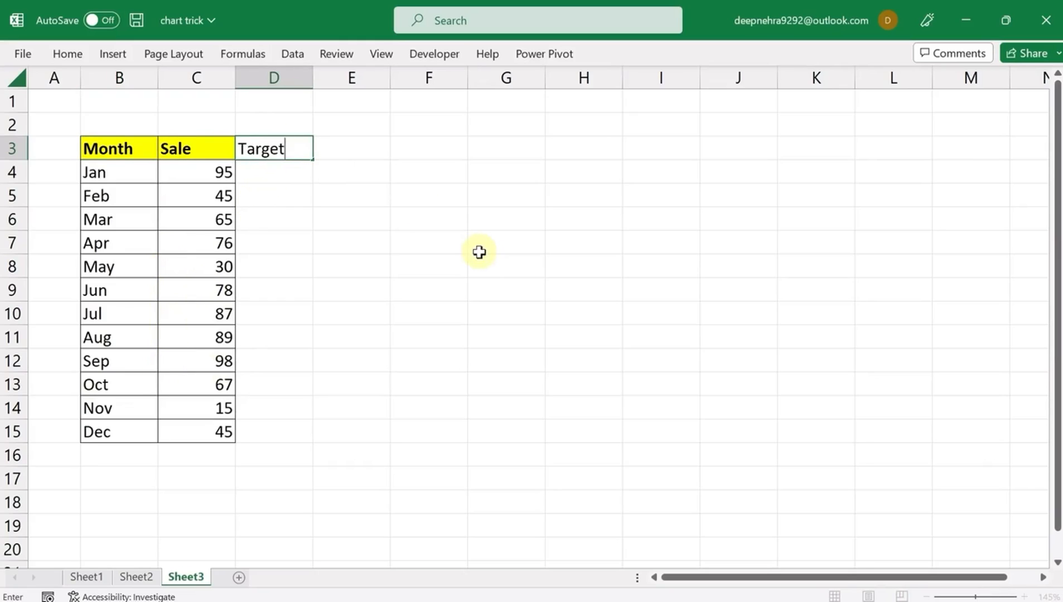
pyautogui.write('arget')
pyautogui.click(377, 337)
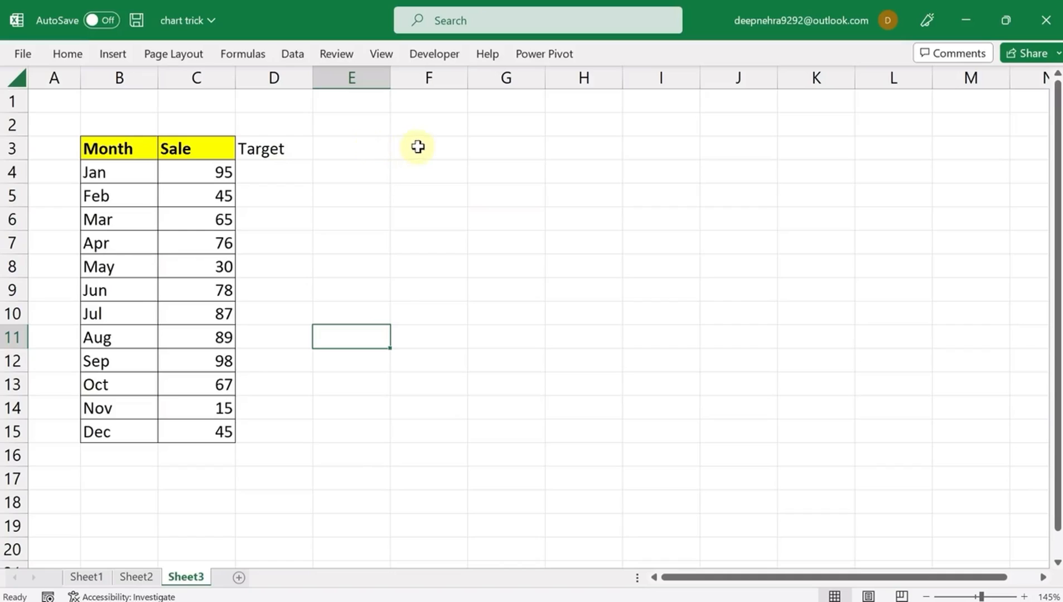
# Enter the headers "Target" in F3 and "Show Data" in G3
pyautogui.click(458, 145)
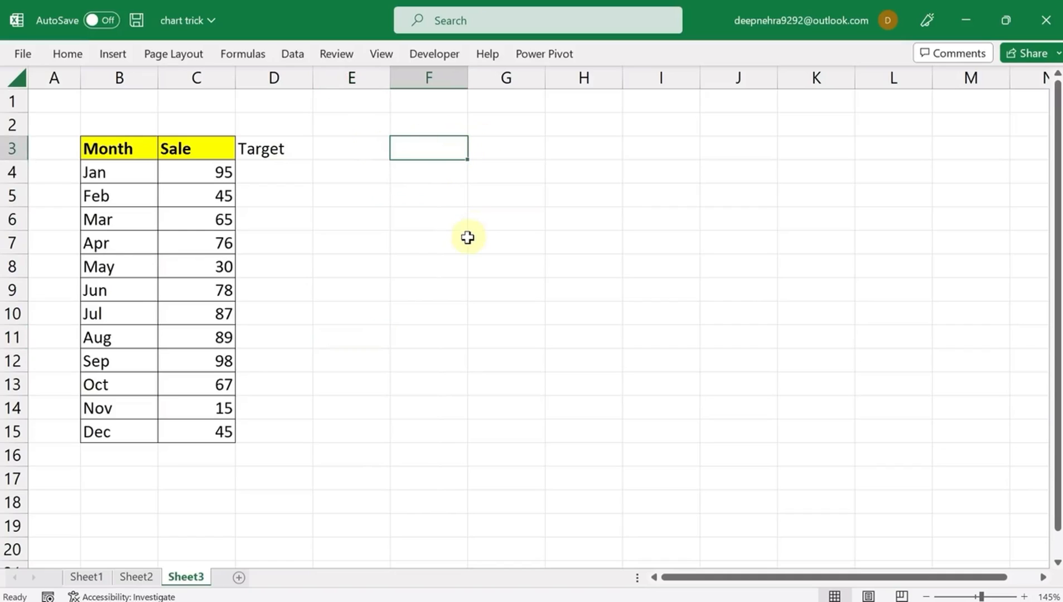
pyautogui.write('T')
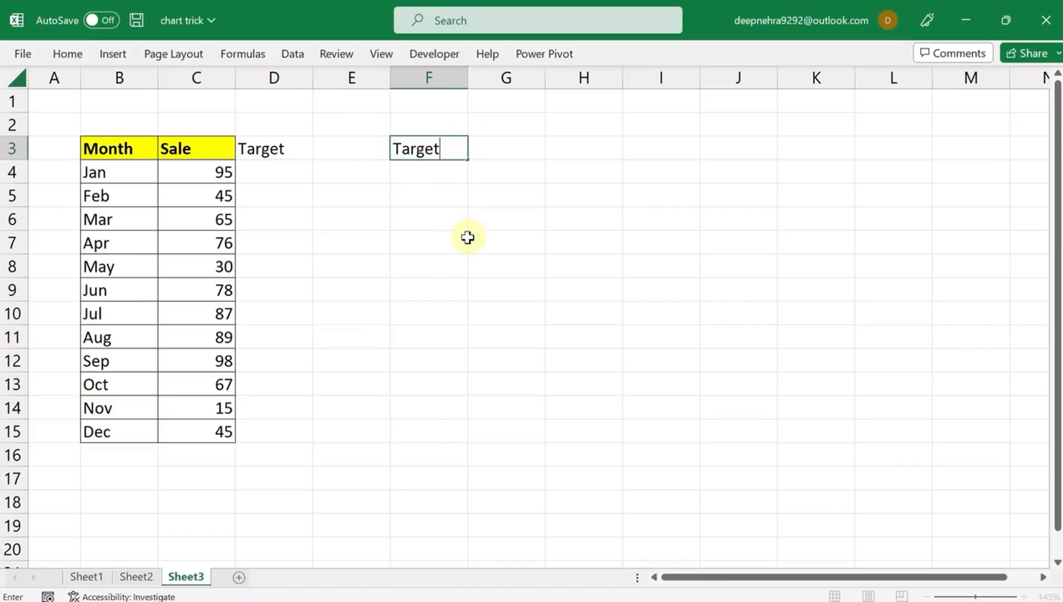
pyautogui.write('arget')
pyautogui.press('Tab')
pyautogui.write('S')
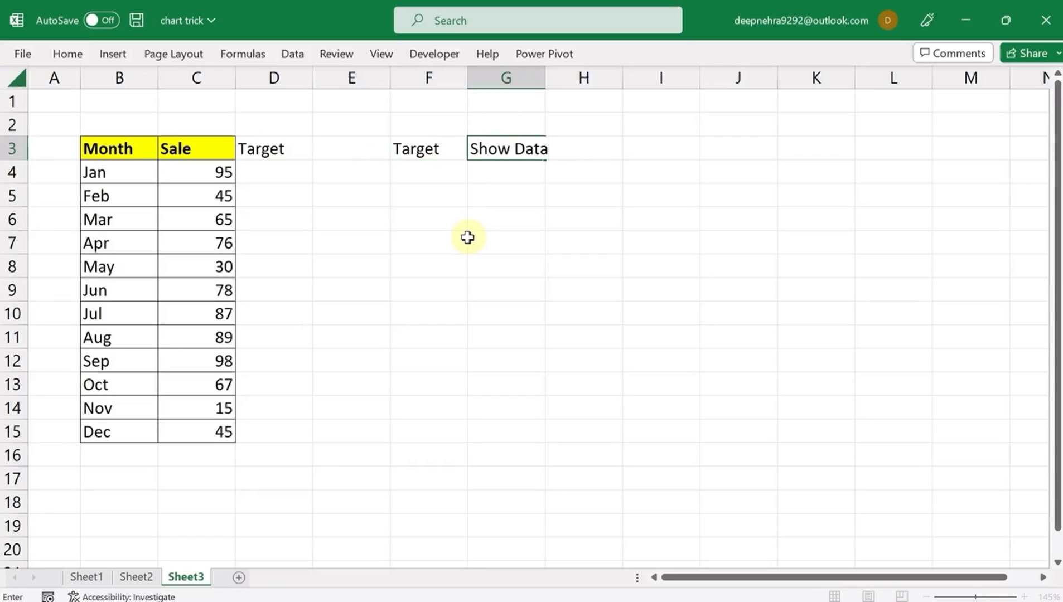
# Add a data validation list to F4 with the source 100,90,80,70,60,50,40 and choose 70 from it
pyautogui.click(418, 172)
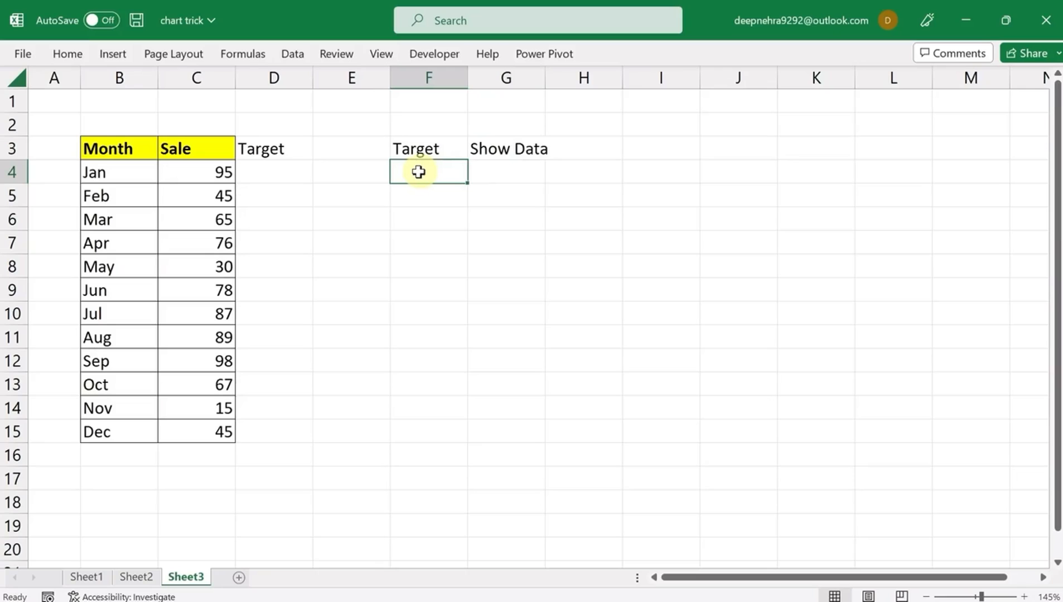
pyautogui.click(294, 54)
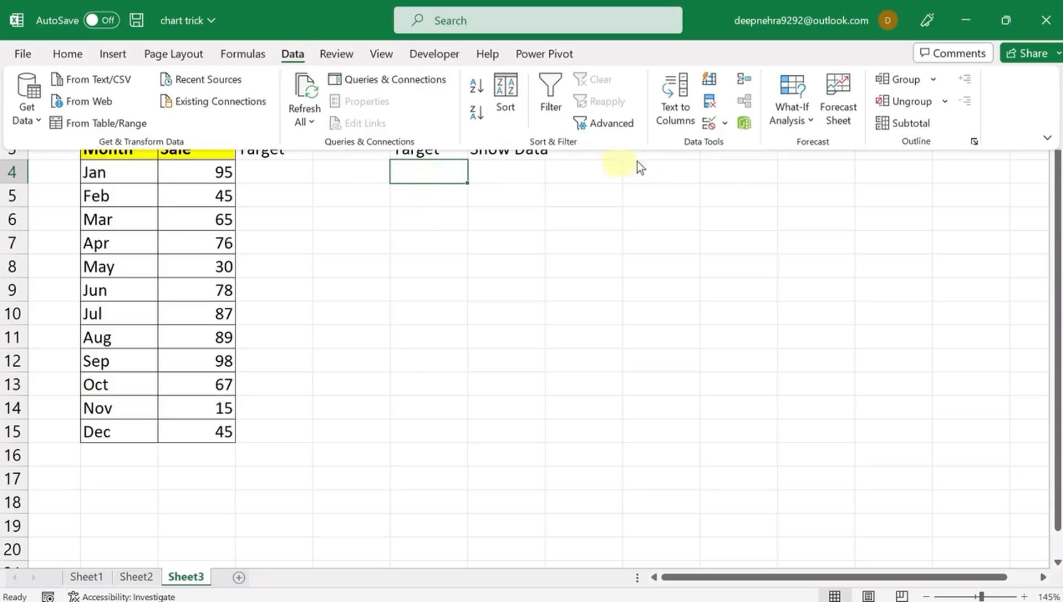
pyautogui.click(704, 132)
pyautogui.click(317, 188)
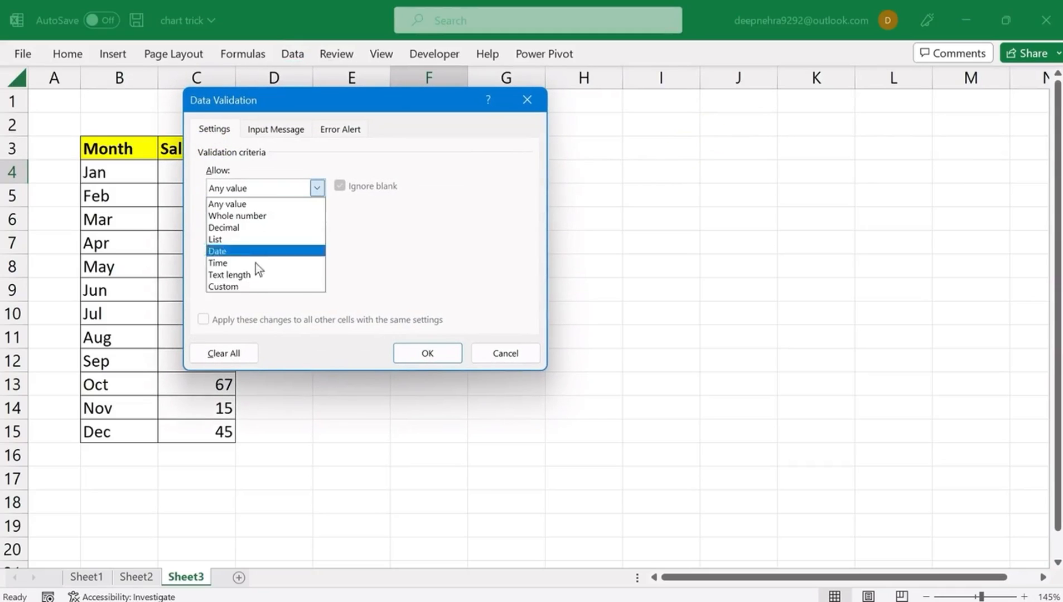
pyautogui.click(224, 239)
pyautogui.click(301, 260)
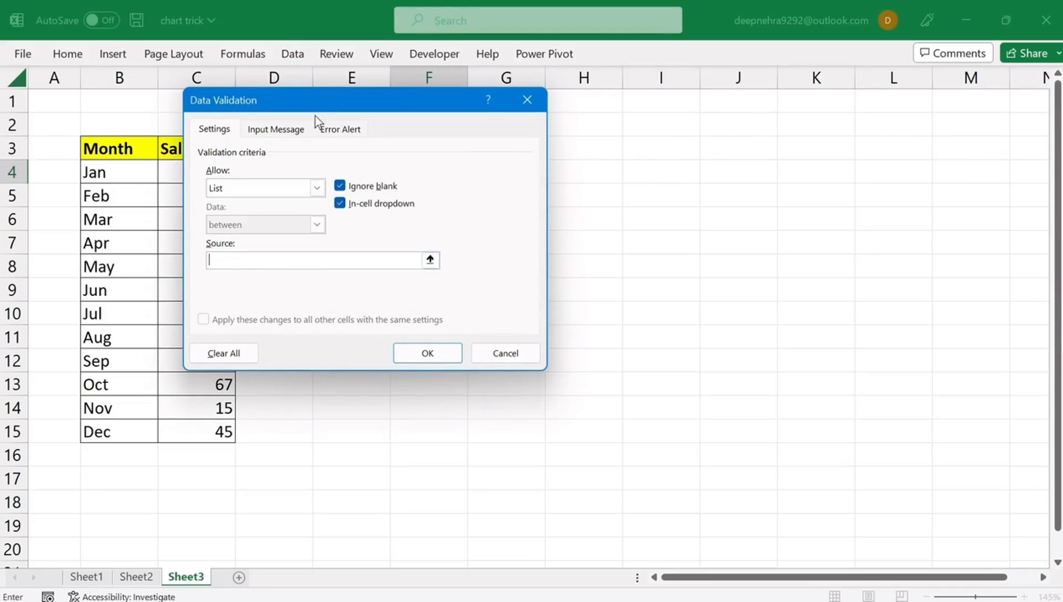
pyautogui.moveTo(308, 102); pyautogui.dragTo(623, 160)
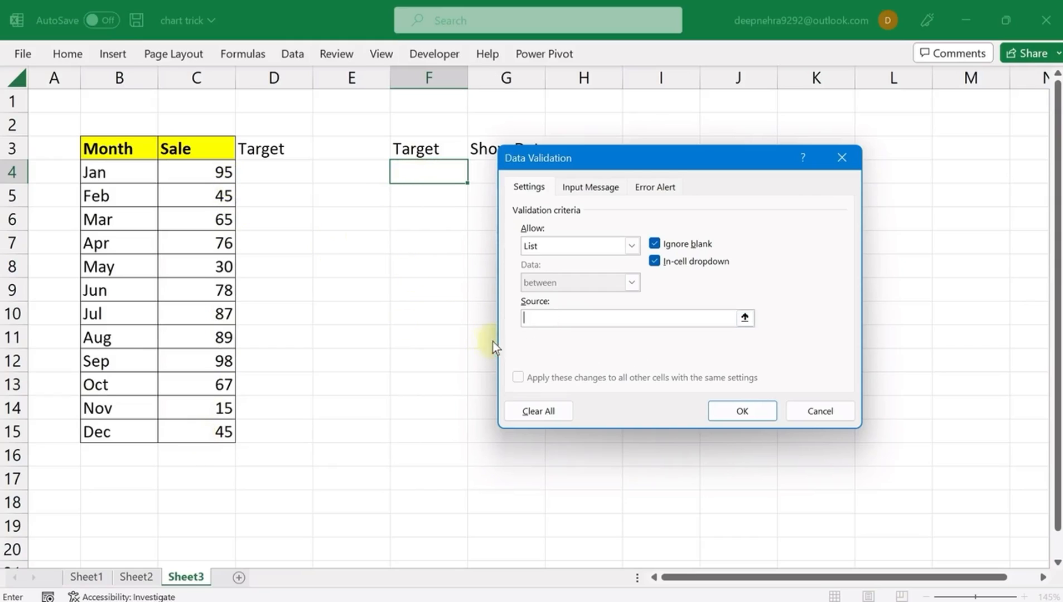
pyautogui.write(',90,80,70,60,50,40')
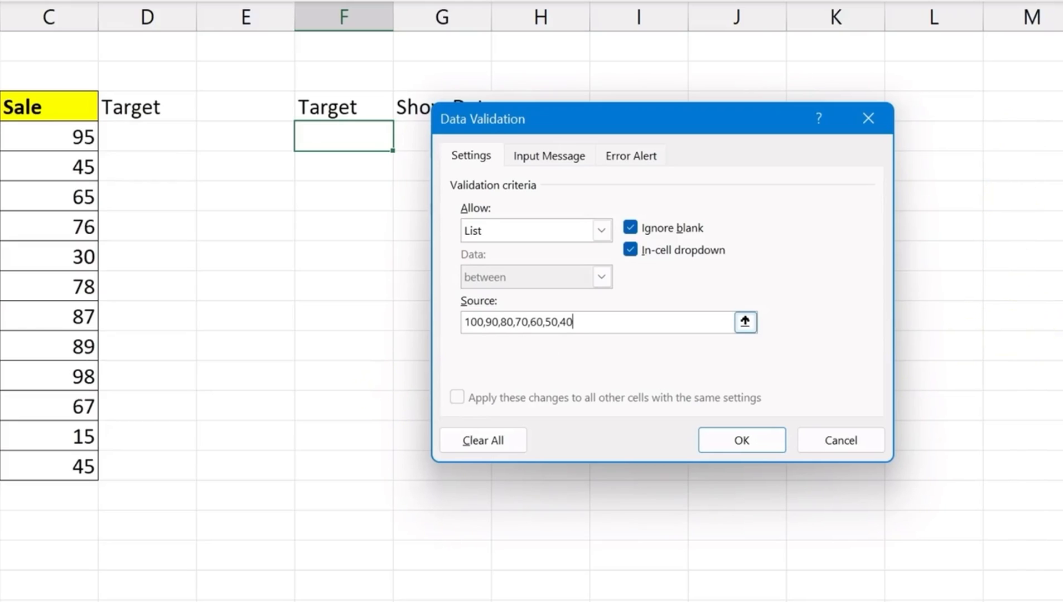
pyautogui.click(742, 440)
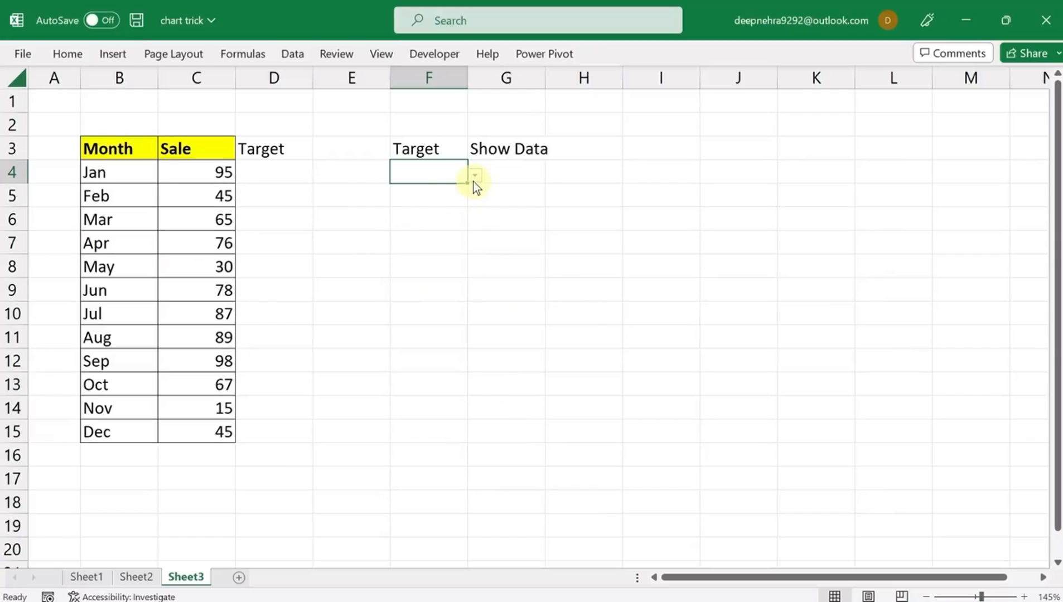
pyautogui.click(403, 142)
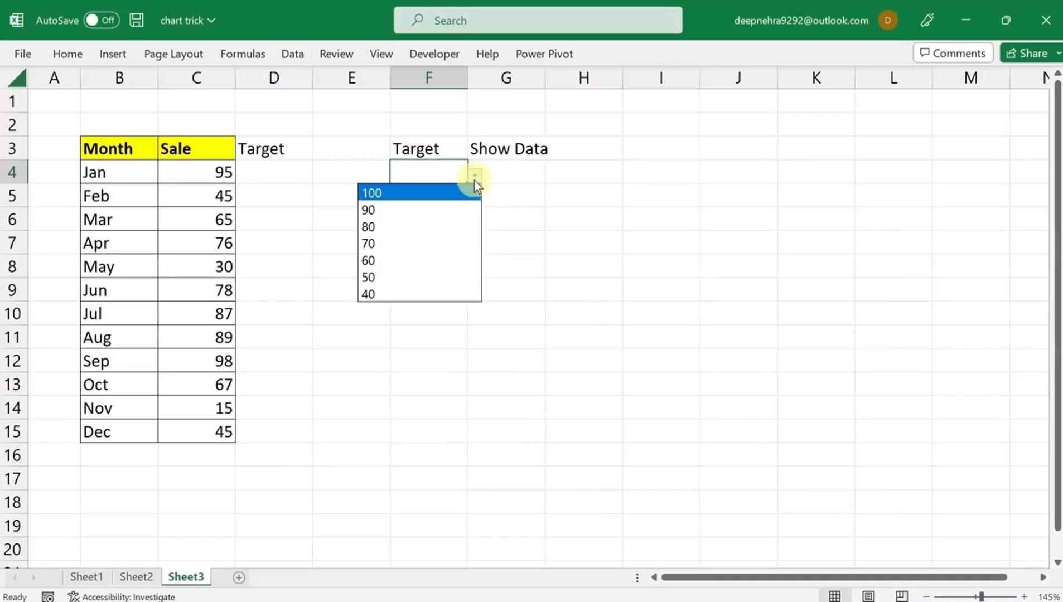
pyautogui.click(406, 245)
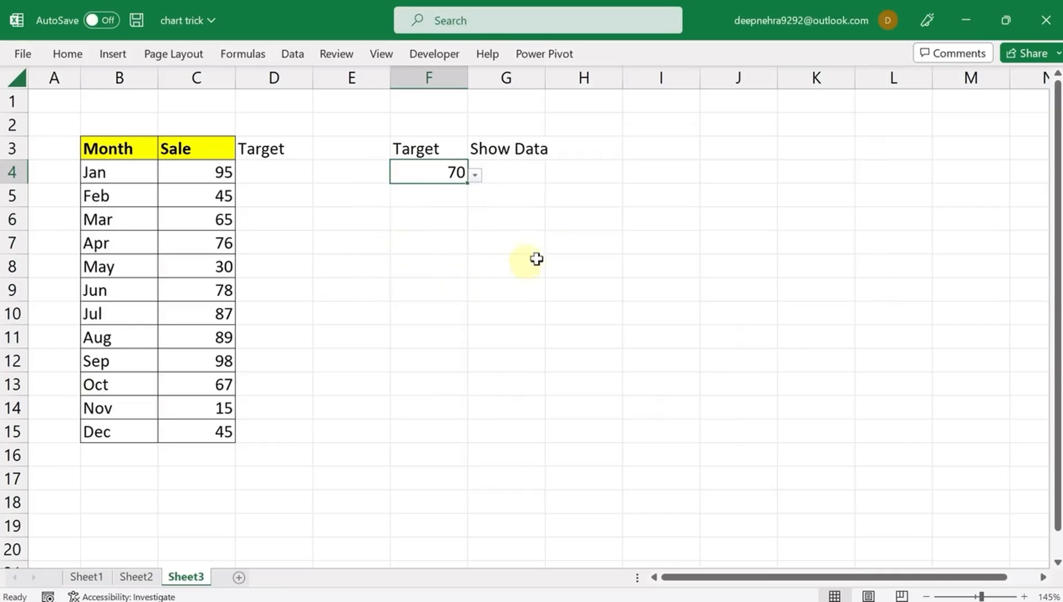
# Add a data validation list to G4 under Show Data with the source All,Above,Below and check its drop-down
pyautogui.click(531, 176)
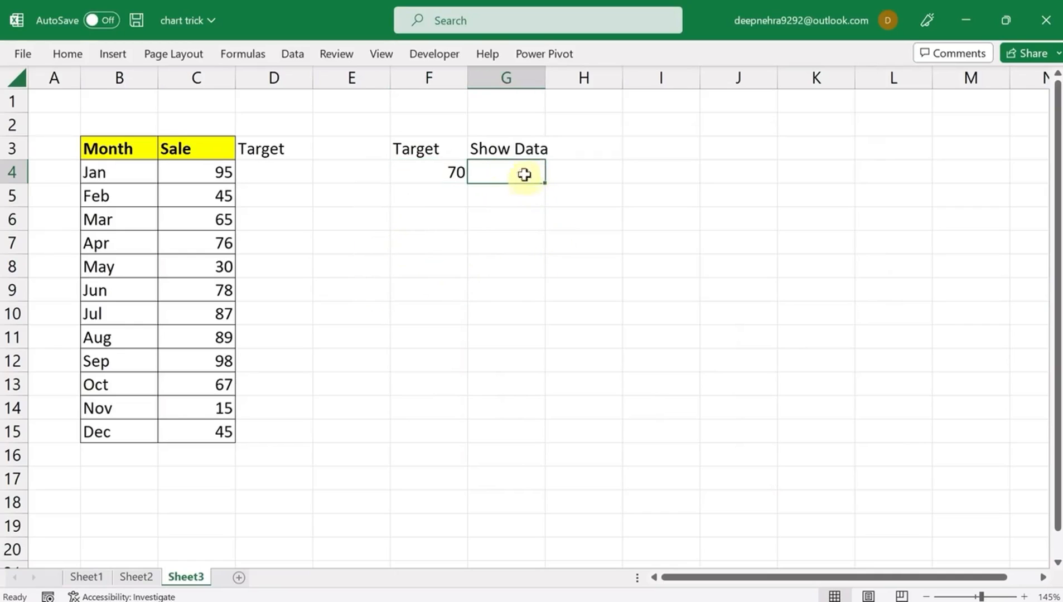
pyautogui.click(299, 54)
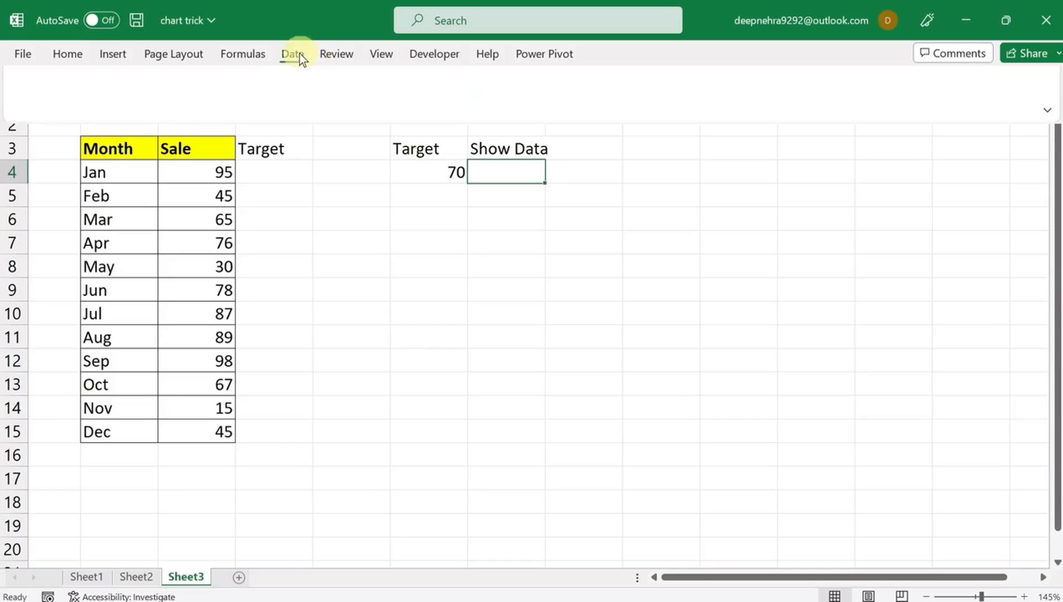
pyautogui.click(710, 123)
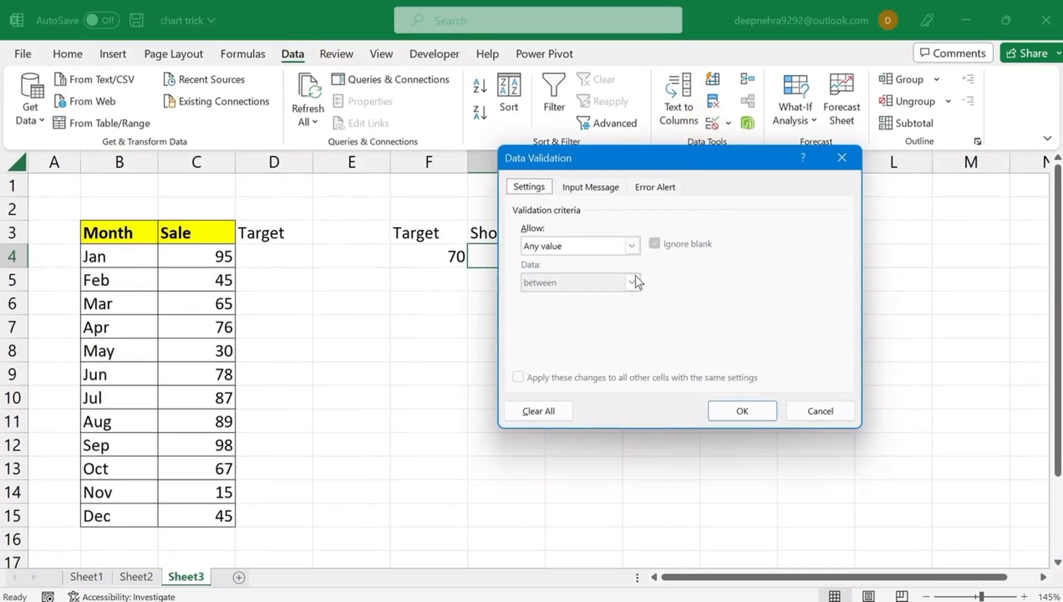
pyautogui.click(573, 246)
pyautogui.click(547, 297)
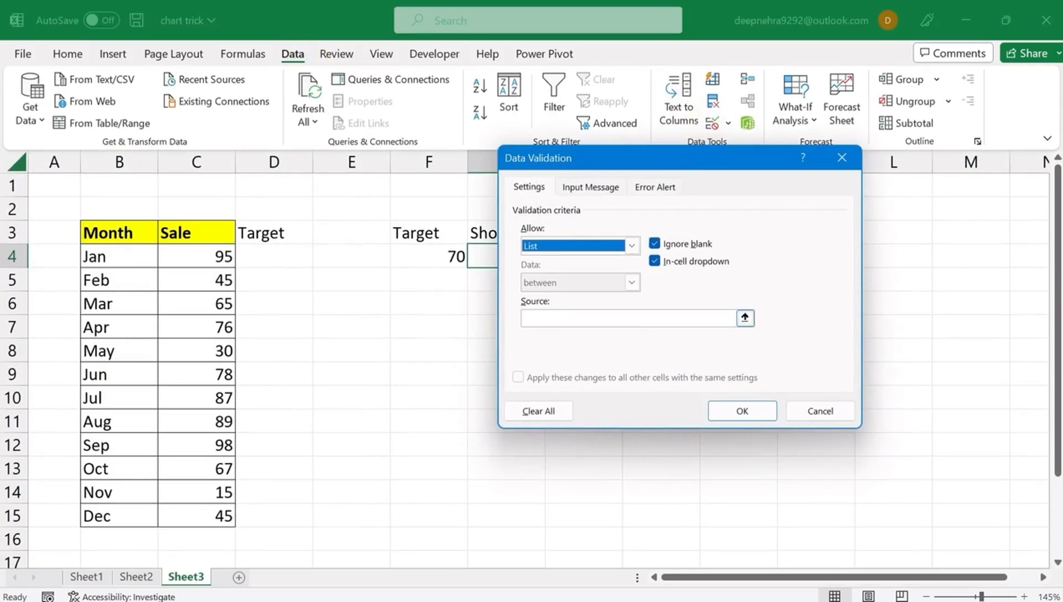
pyautogui.click(544, 319)
pyautogui.write('All,')
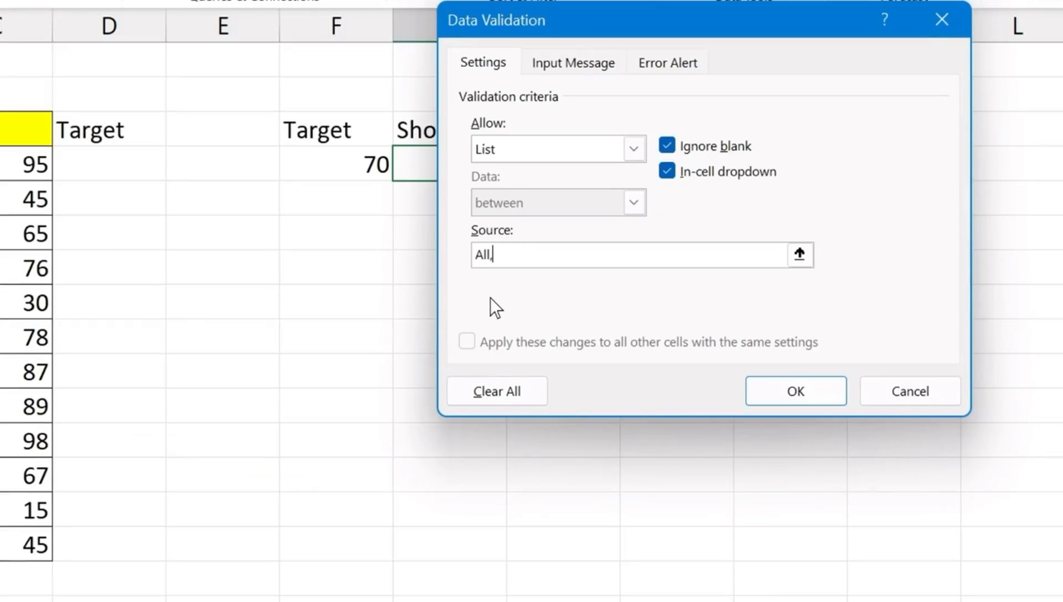
pyautogui.write('Above,Below')
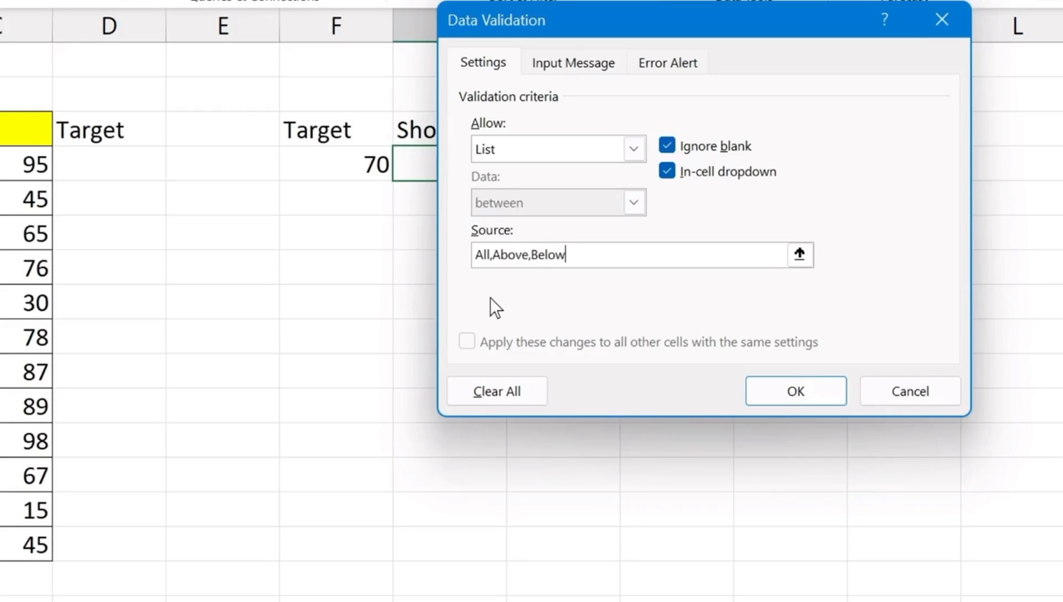
pyautogui.click(751, 385)
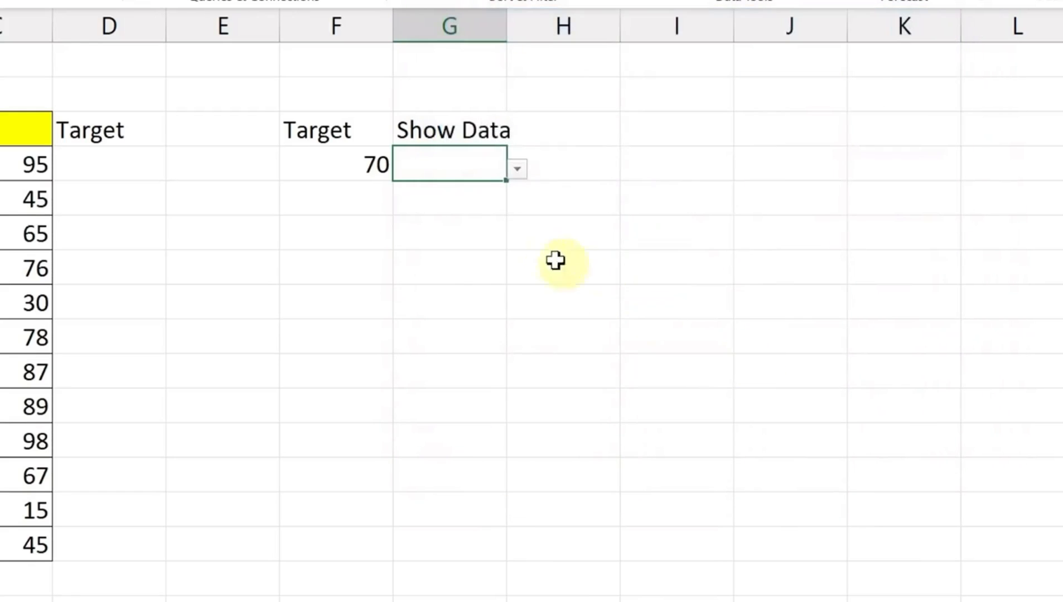
pyautogui.click(514, 167)
pyautogui.press('Escape')
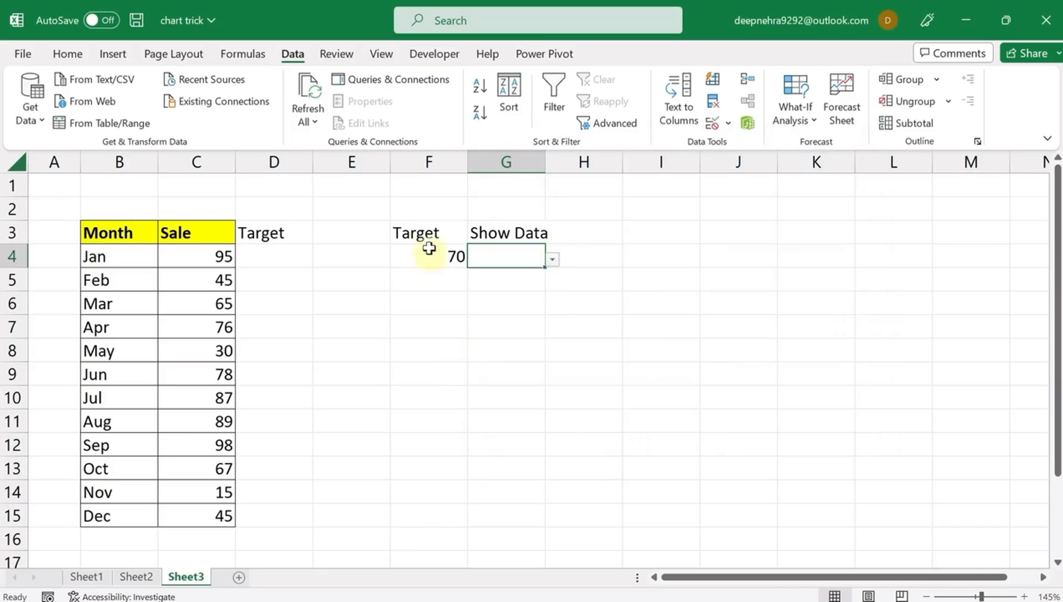
# Fill the headers in F3:G3 with yellow and add borders around the cells F3:G4
pyautogui.moveTo(441, 234); pyautogui.dragTo(503, 233)
pyautogui.rightClick(439, 239)
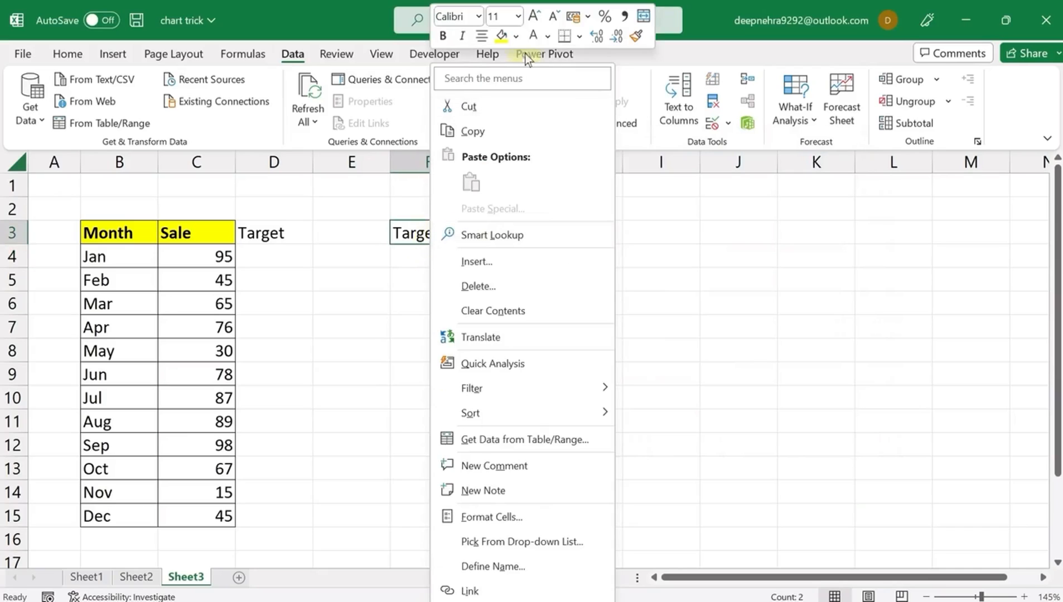
pyautogui.click(505, 36)
pyautogui.click(504, 282)
pyautogui.moveTo(462, 264); pyautogui.dragTo(475, 239)
pyautogui.rightClick(437, 251)
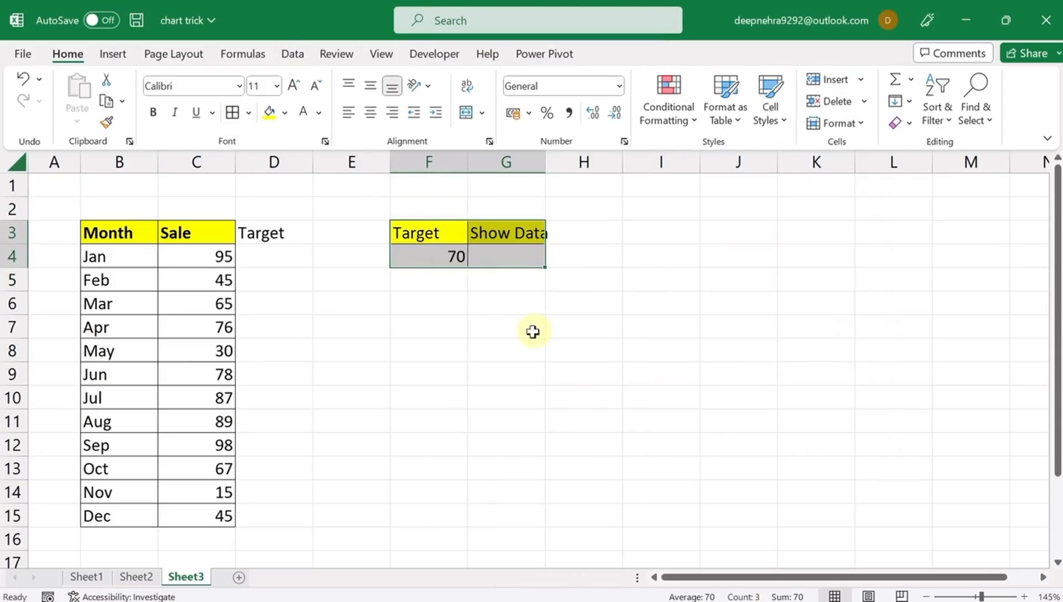
pyautogui.click(447, 346)
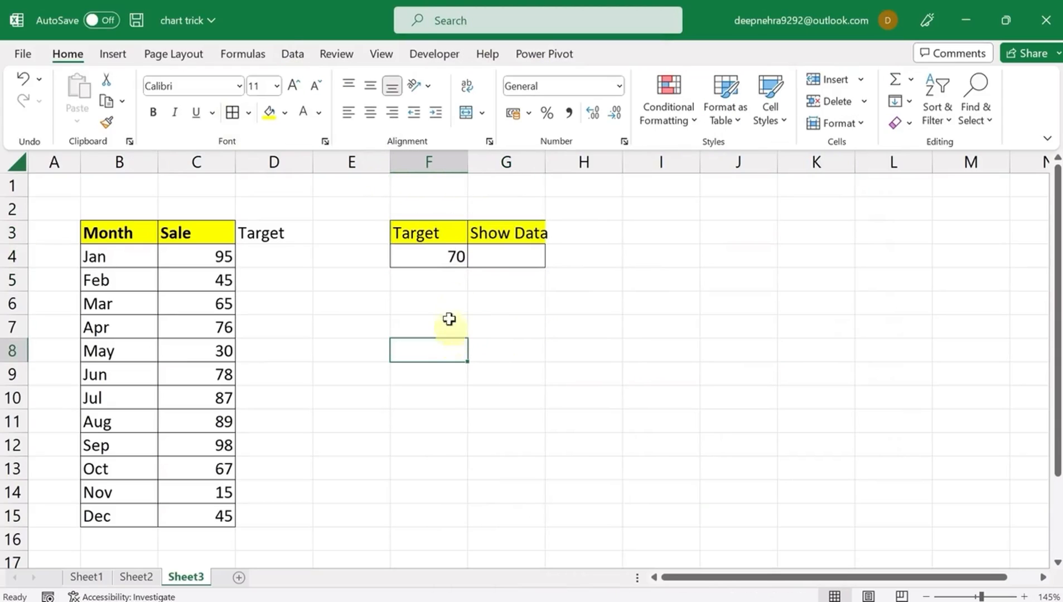
# Widen columns F and G and choose Above from the Show Data list in G4
pyautogui.moveTo(545, 163); pyautogui.dragTo(569, 164)
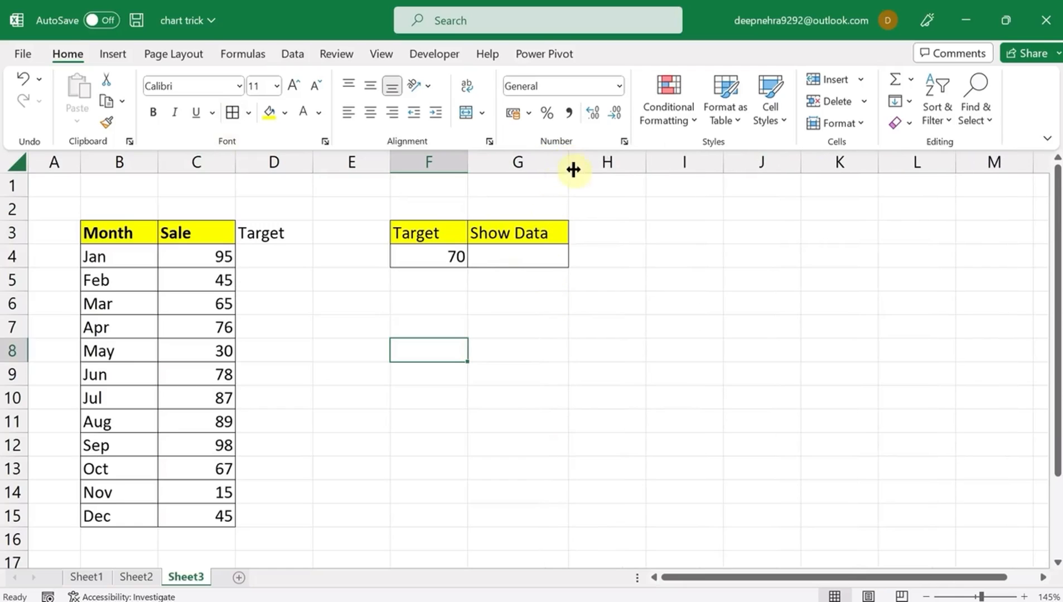
pyautogui.click(548, 256)
pyautogui.click(575, 260)
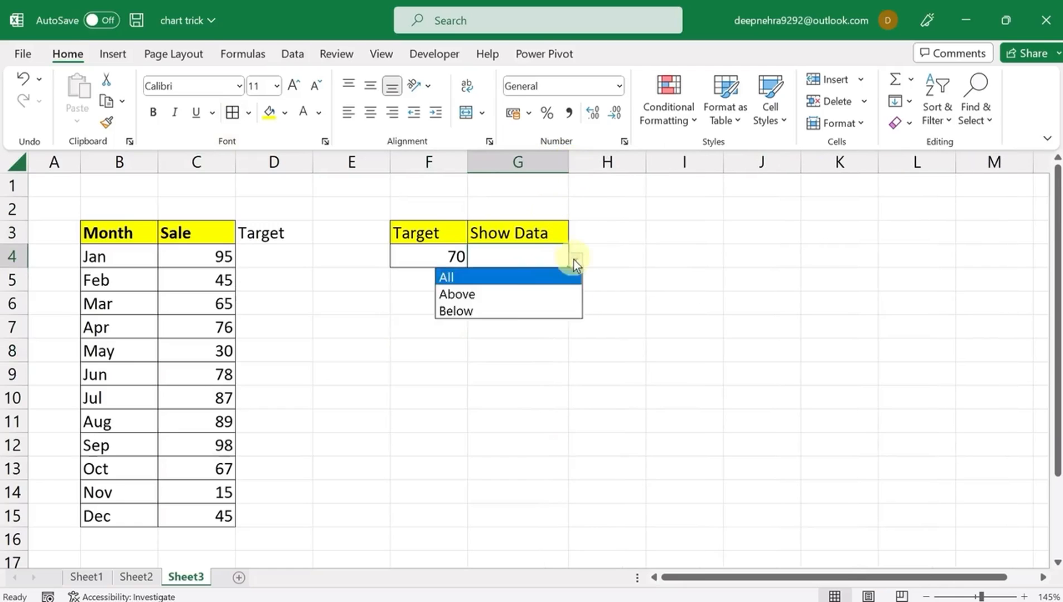
pyautogui.click(496, 290)
pyautogui.click(479, 375)
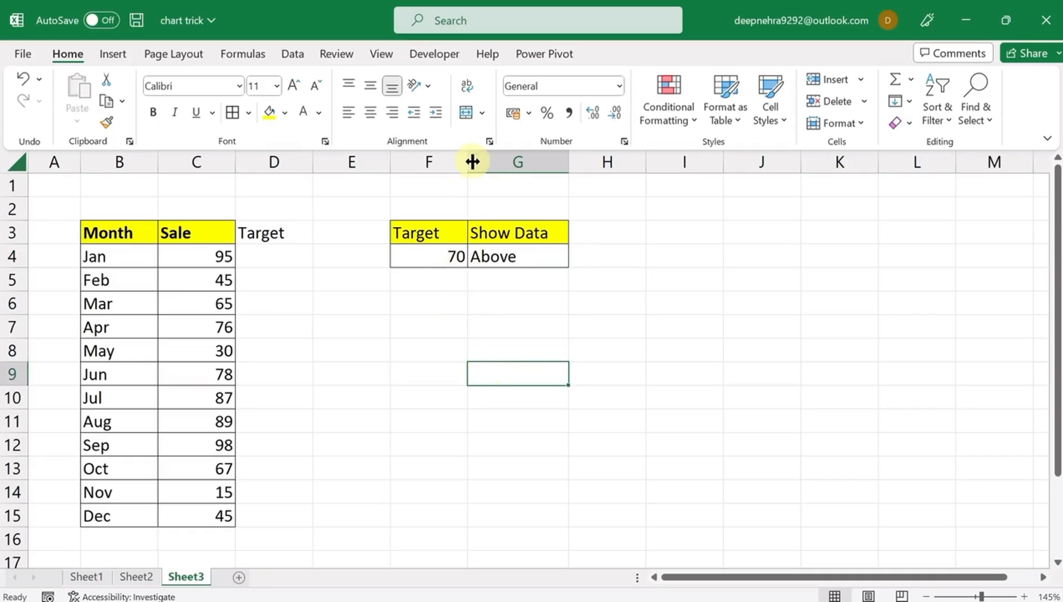
pyautogui.moveTo(472, 164); pyautogui.dragTo(483, 163)
# Enter the formula =$F$4 in D4 and fill it down the Target column to D15
pyautogui.click(424, 254)
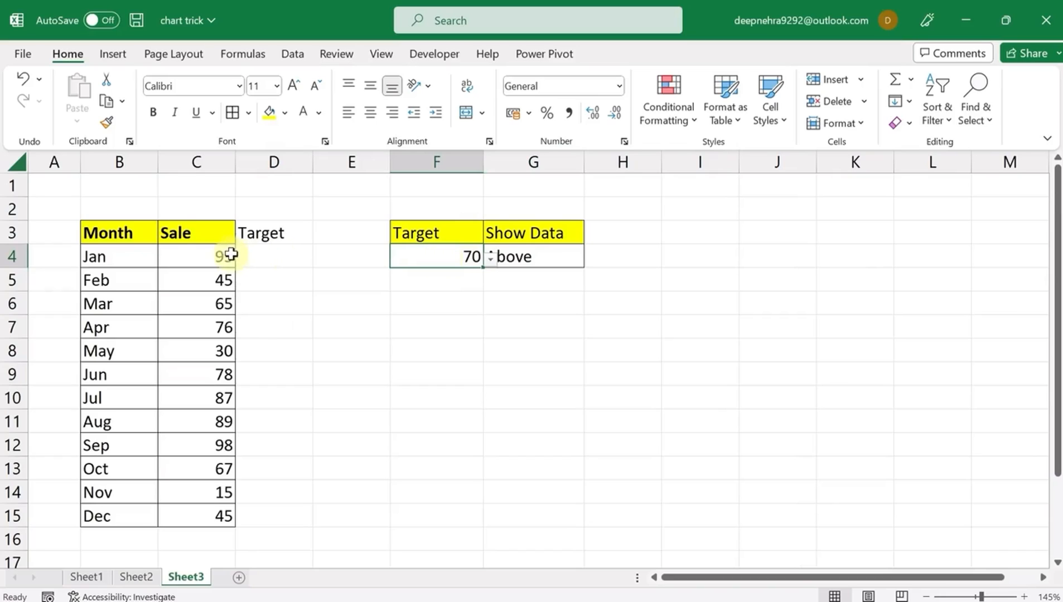
pyautogui.moveTo(266, 253); pyautogui.dragTo(264, 516)
pyautogui.moveTo(283, 338); pyautogui.dragTo(276, 257)
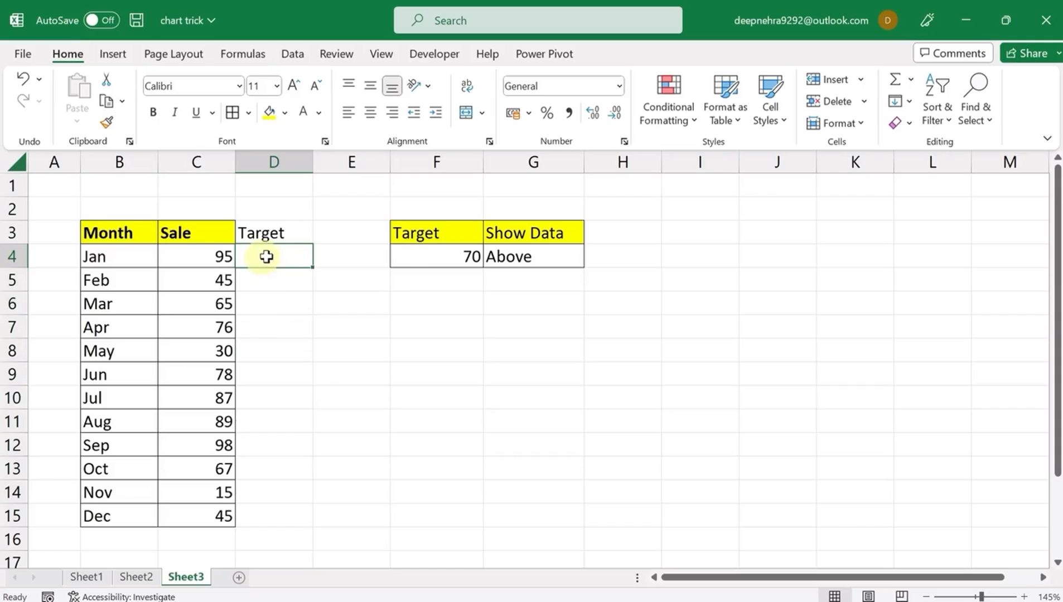
pyautogui.write('=')
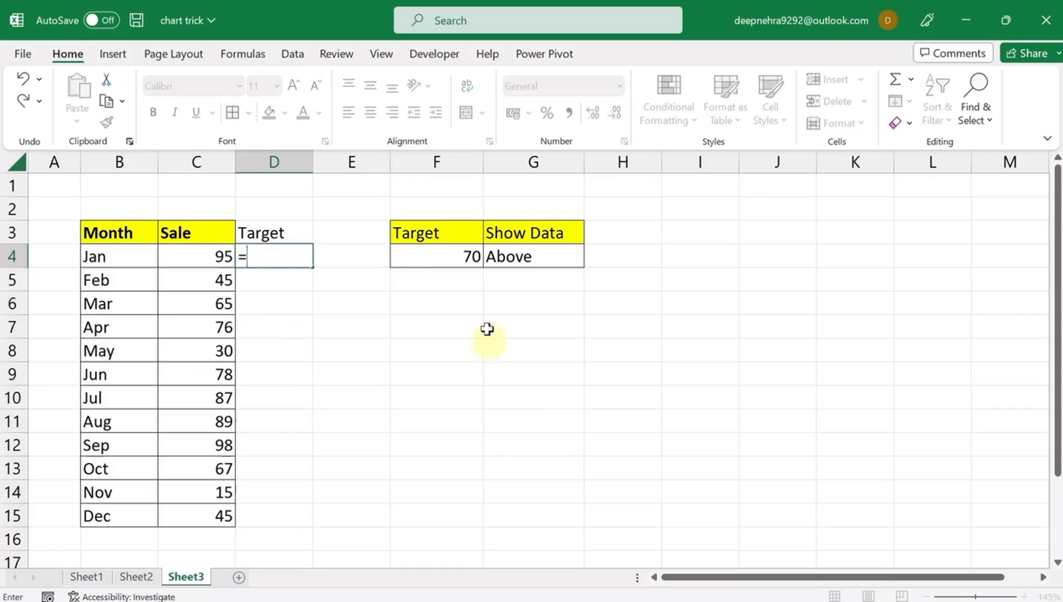
pyautogui.click(437, 257)
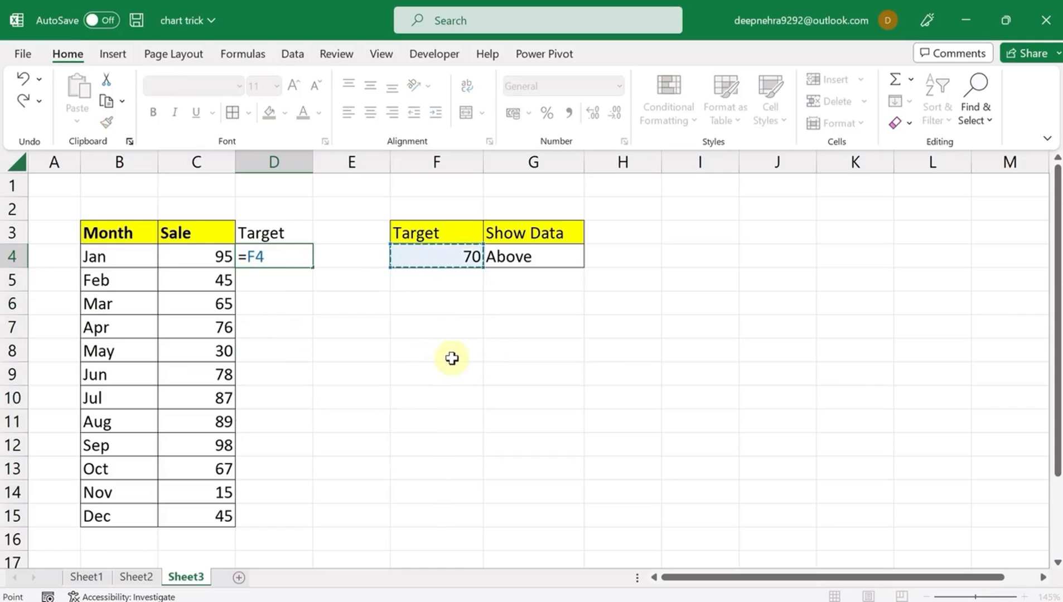
pyautogui.press('F4')
pyautogui.press('Return')
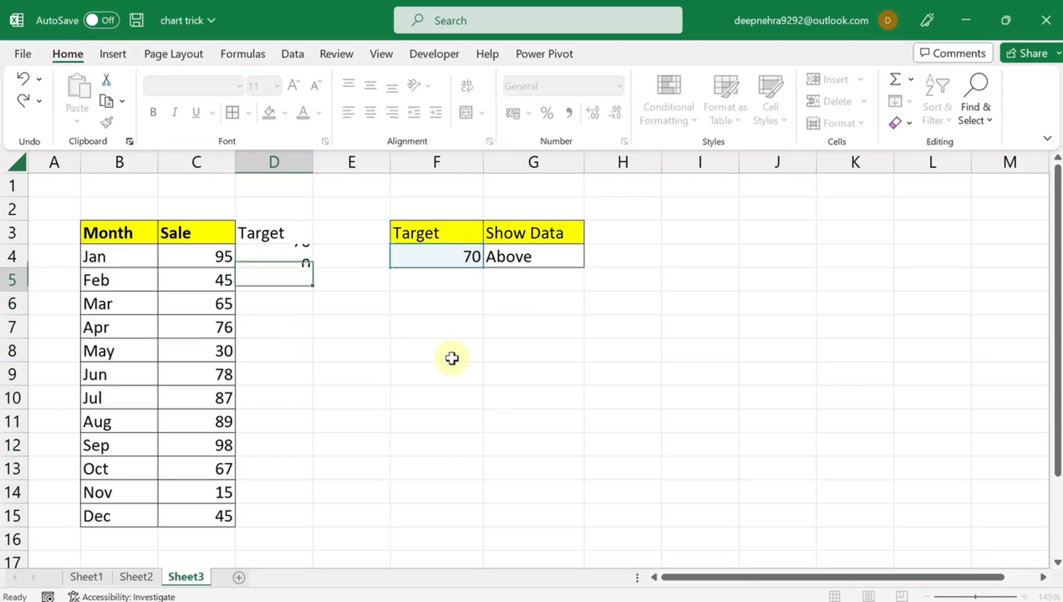
pyautogui.click(304, 255)
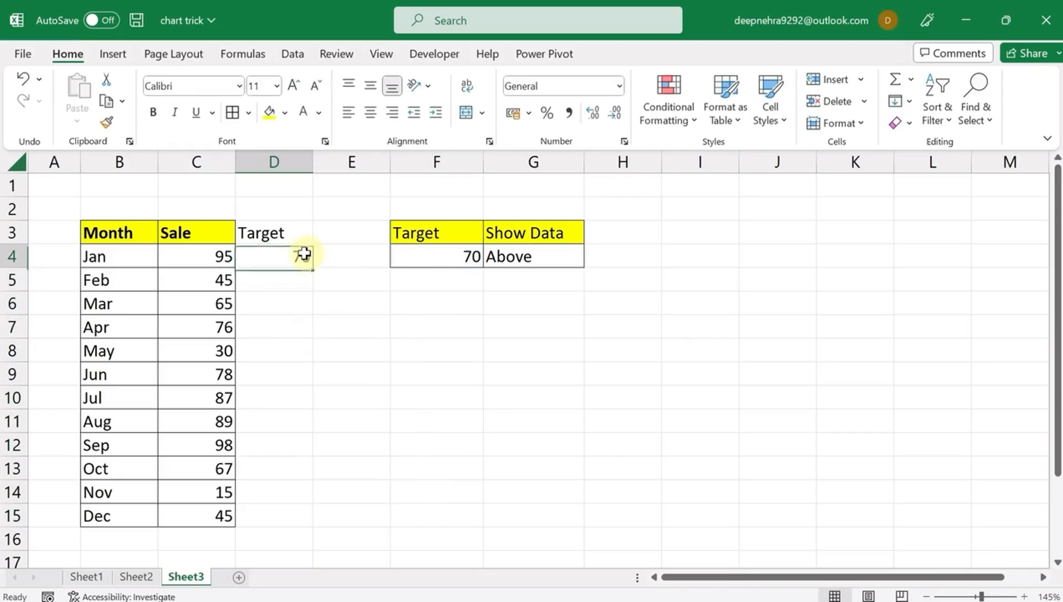
pyautogui.moveTo(309, 540); pyautogui.dragTo(311, 529)
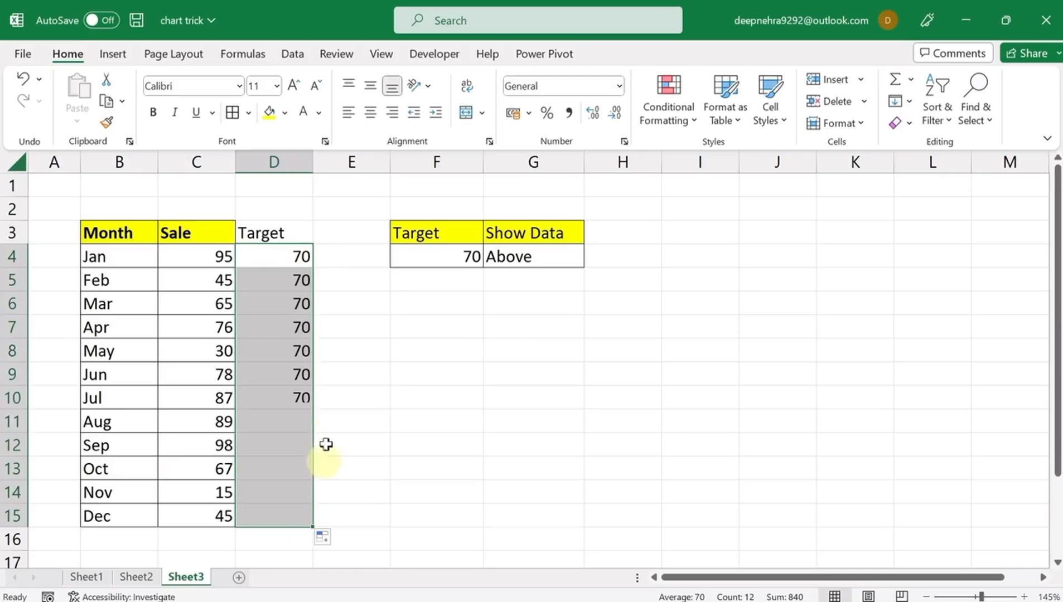
pyautogui.click(463, 349)
# Test the target list in F4 by choosing 100, and finish with 60 selected
pyautogui.click(450, 261)
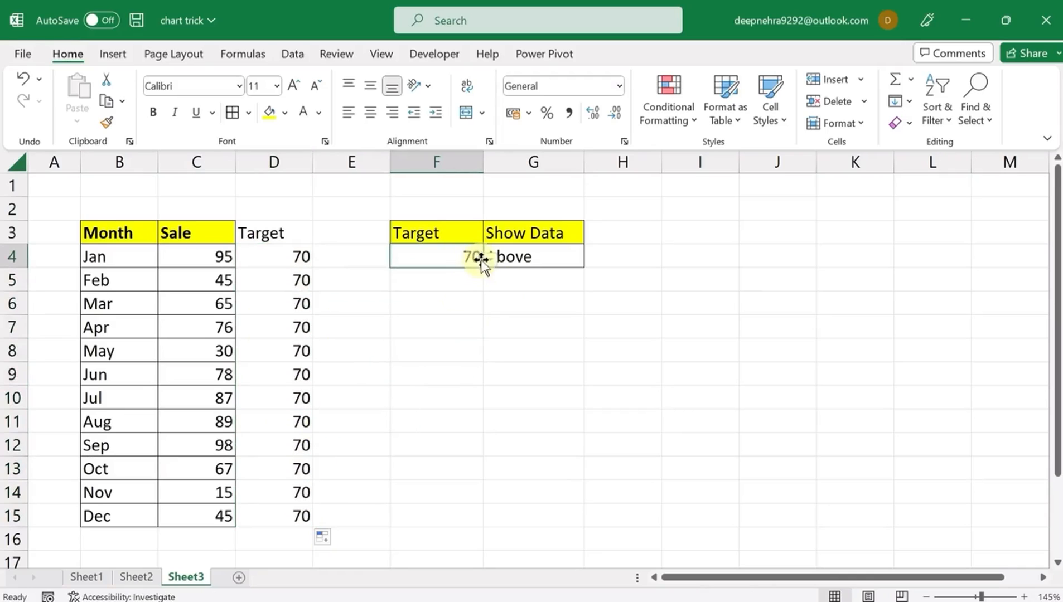
pyautogui.click(490, 258)
pyautogui.click(419, 279)
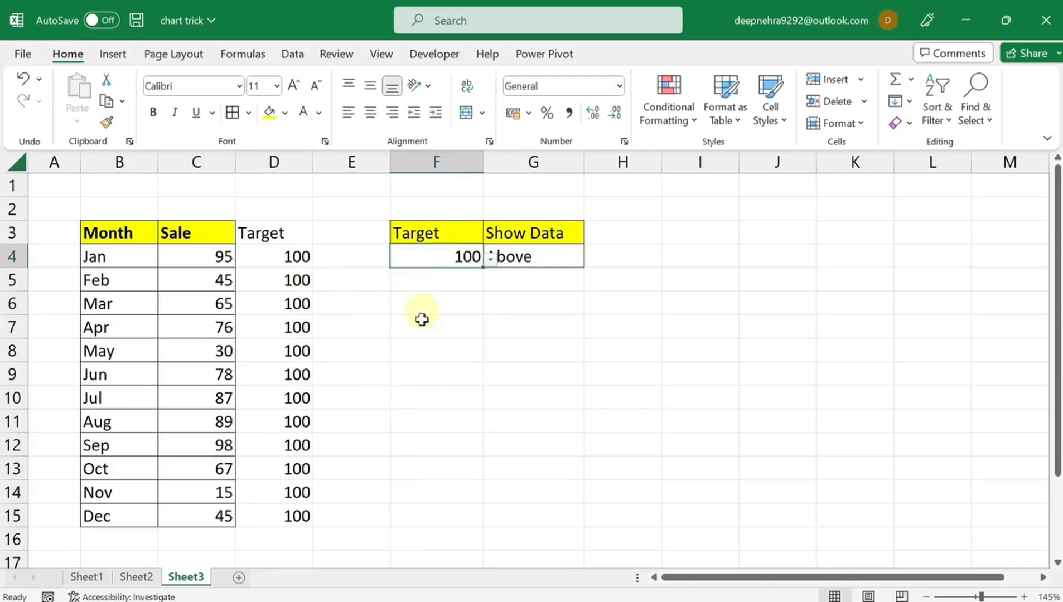
pyautogui.click(488, 258)
pyautogui.click(420, 346)
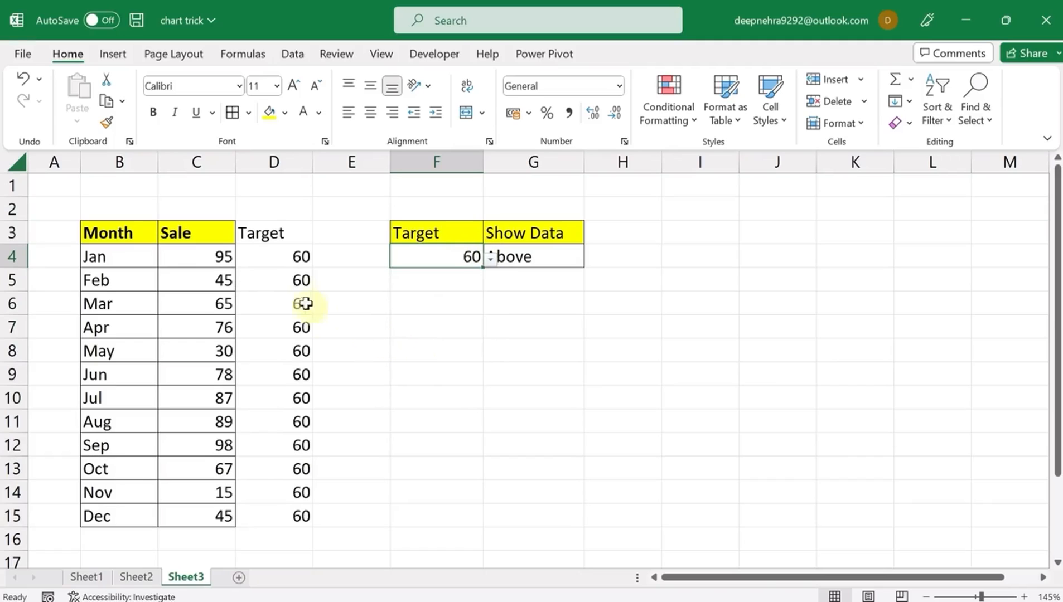
pyautogui.click(664, 356)
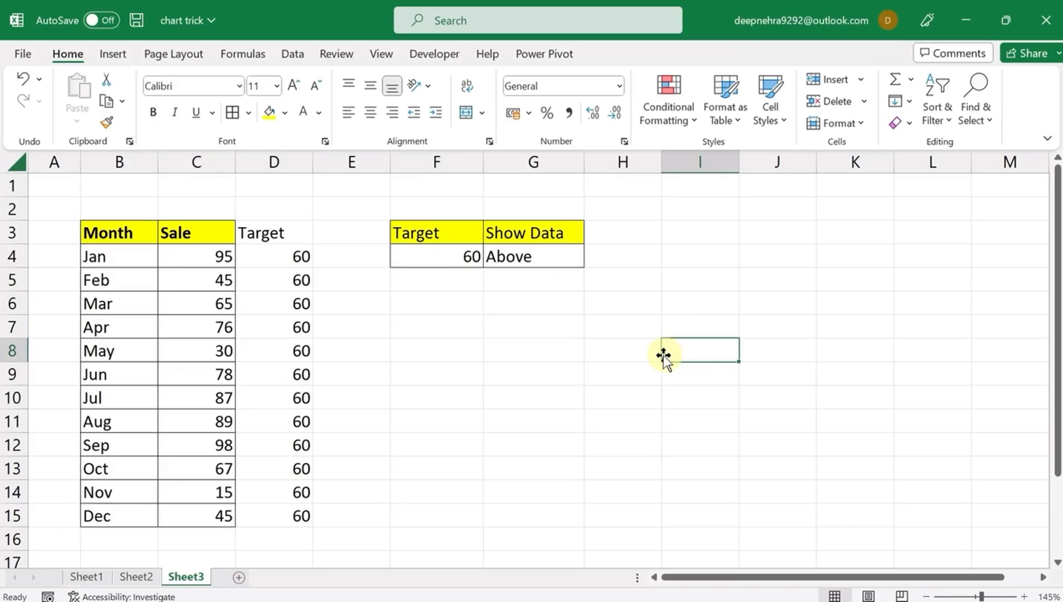
# Insert a 2-D clustered column chart from B3:D15, shrink it and place it beside the Show Data column
pyautogui.moveTo(114, 232); pyautogui.dragTo(285, 513)
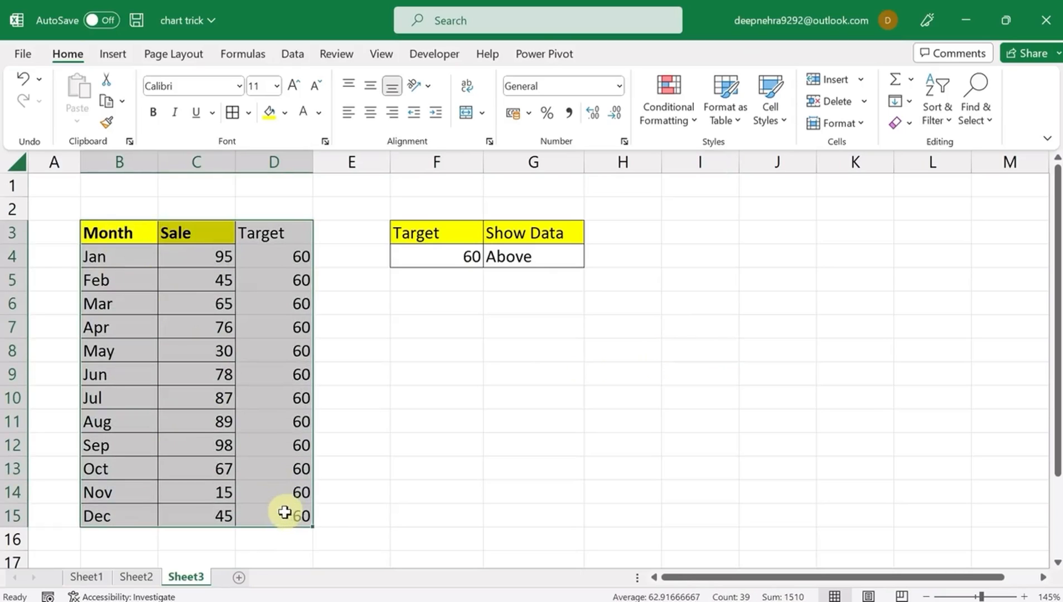
pyautogui.click(112, 53)
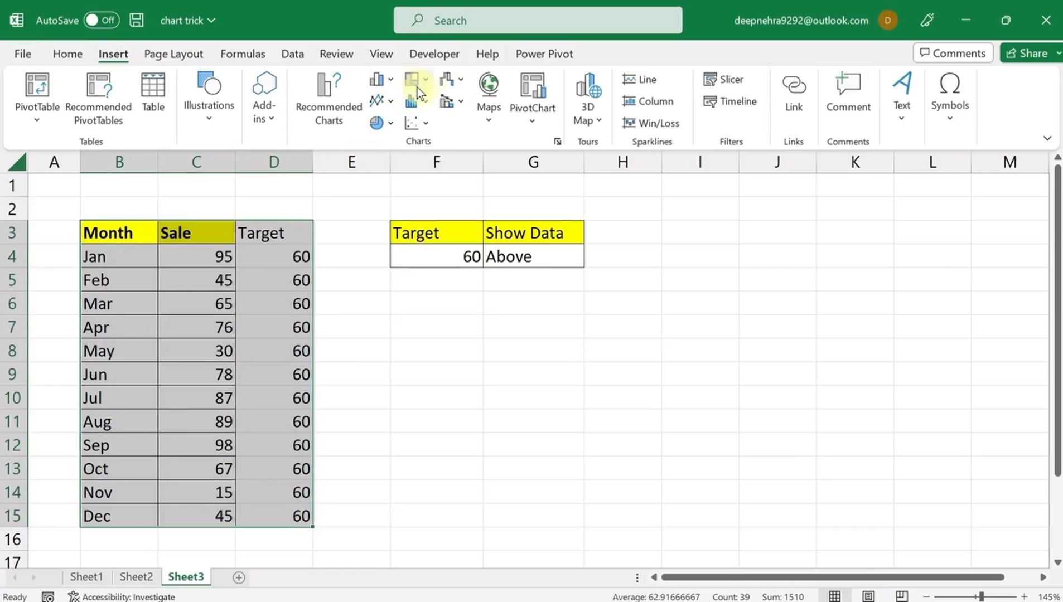
pyautogui.click(391, 80)
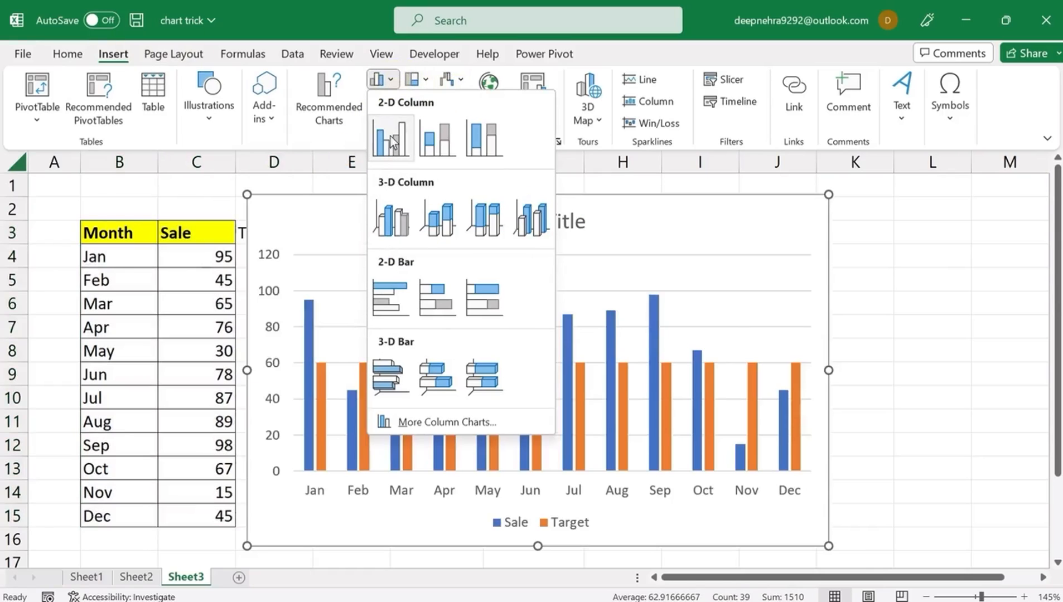
pyautogui.click(390, 137)
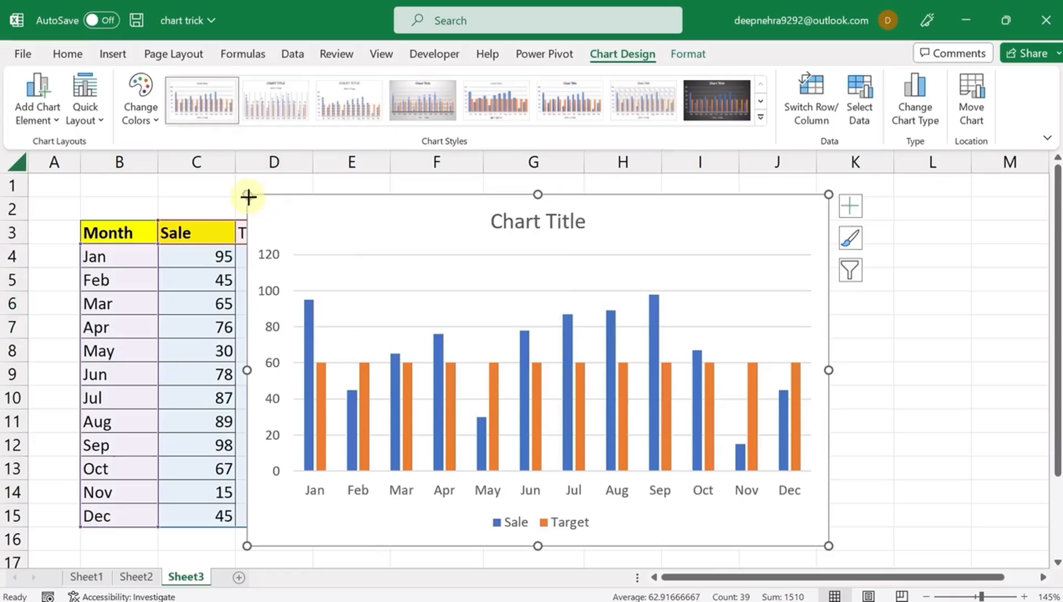
pyautogui.moveTo(248, 197); pyautogui.dragTo(397, 249)
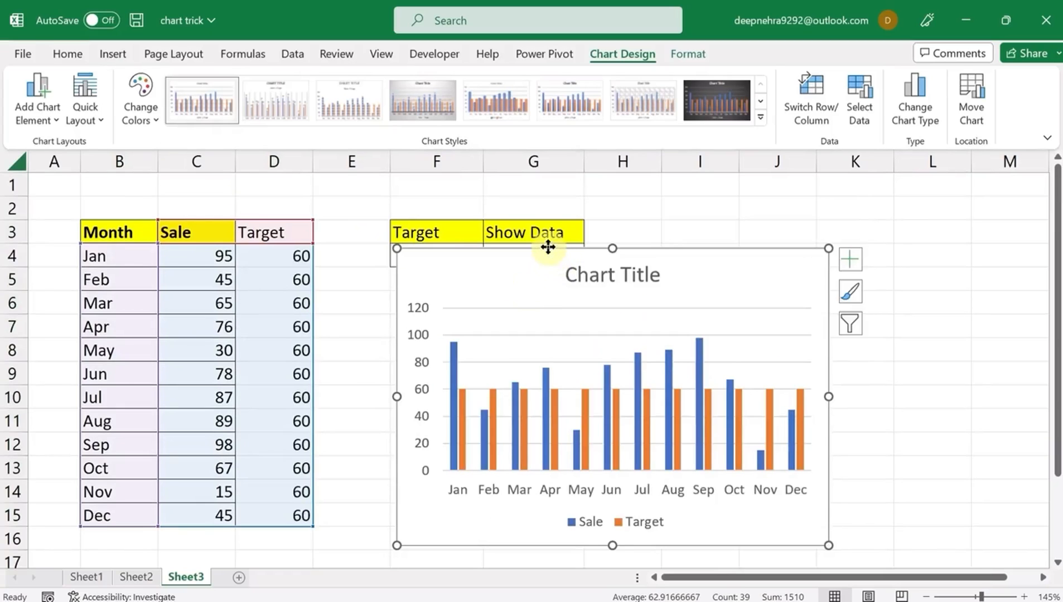
pyautogui.moveTo(548, 247); pyautogui.dragTo(738, 220)
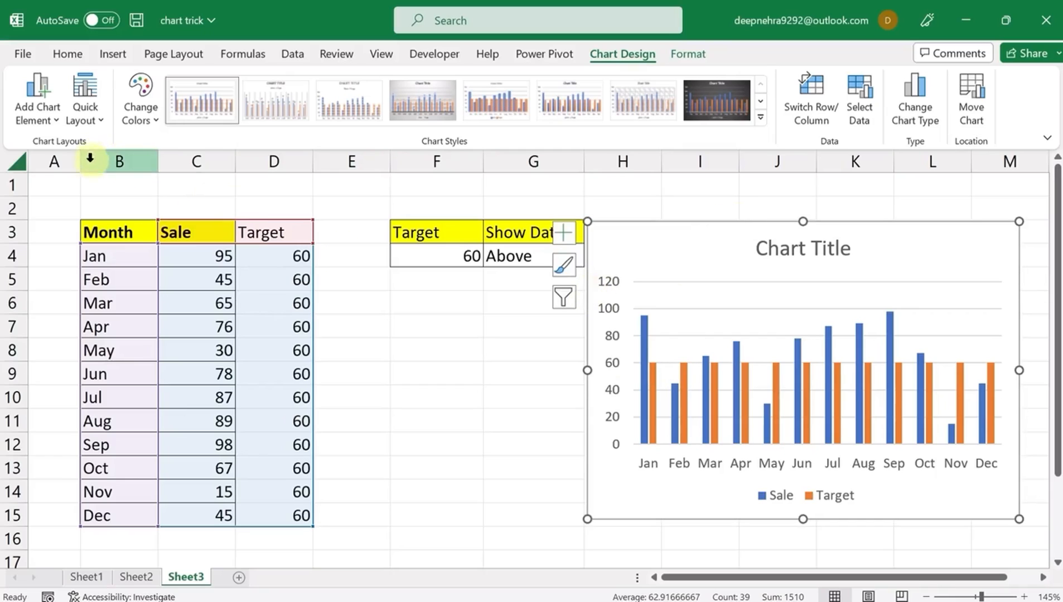
# Narrow columns A and E and shift the chart slightly away from the Show Data column
pyautogui.moveTo(81, 162); pyautogui.dragTo(61, 163)
pyautogui.moveTo(373, 162); pyautogui.dragTo(335, 163)
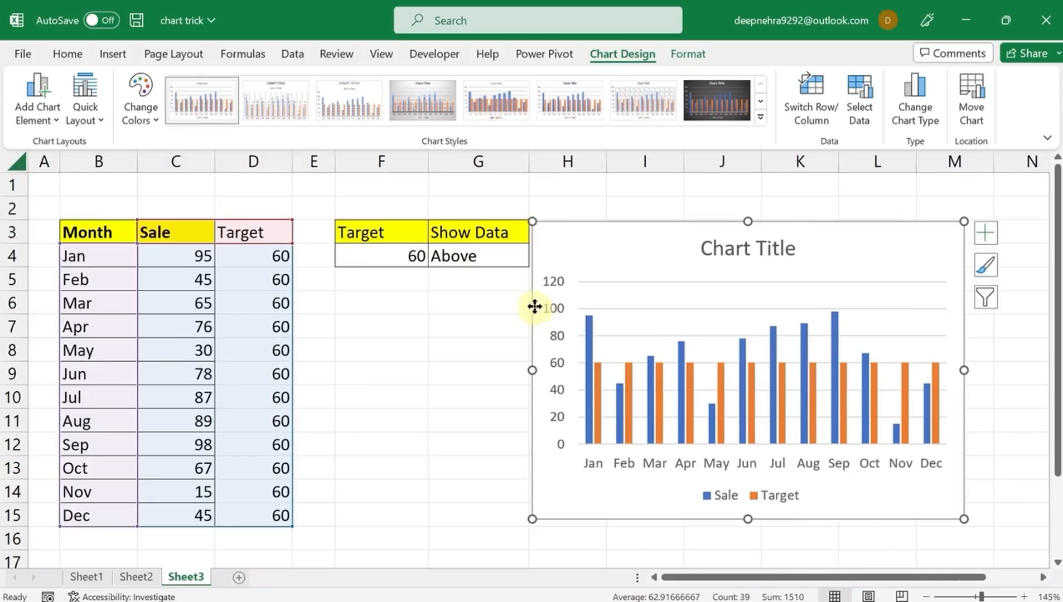
pyautogui.moveTo(535, 307); pyautogui.dragTo(548, 300)
# Delete the title from the sales chart
pyautogui.click(718, 230)
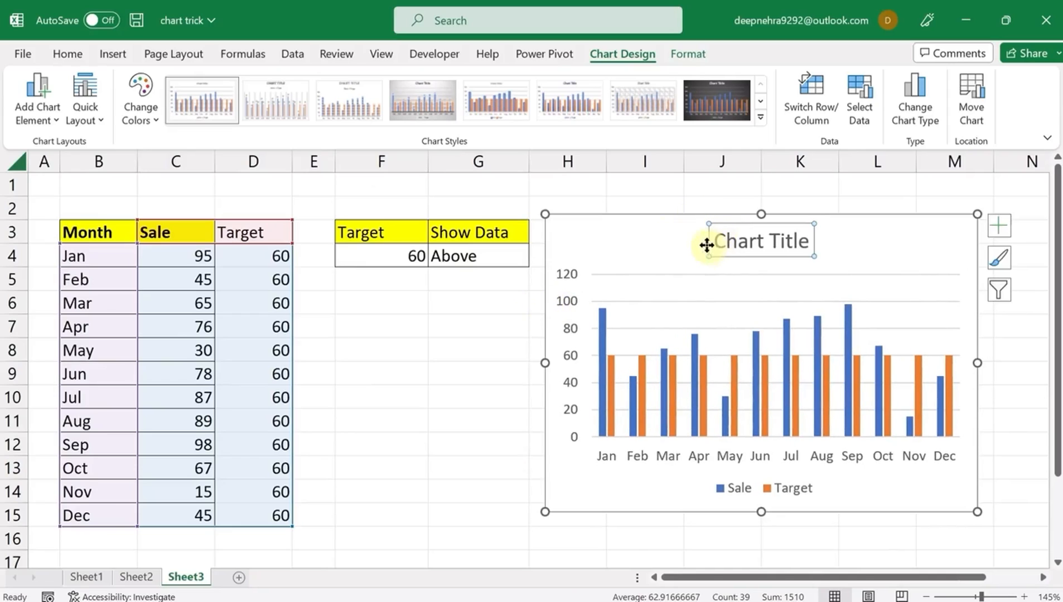
pyautogui.press('Delete')
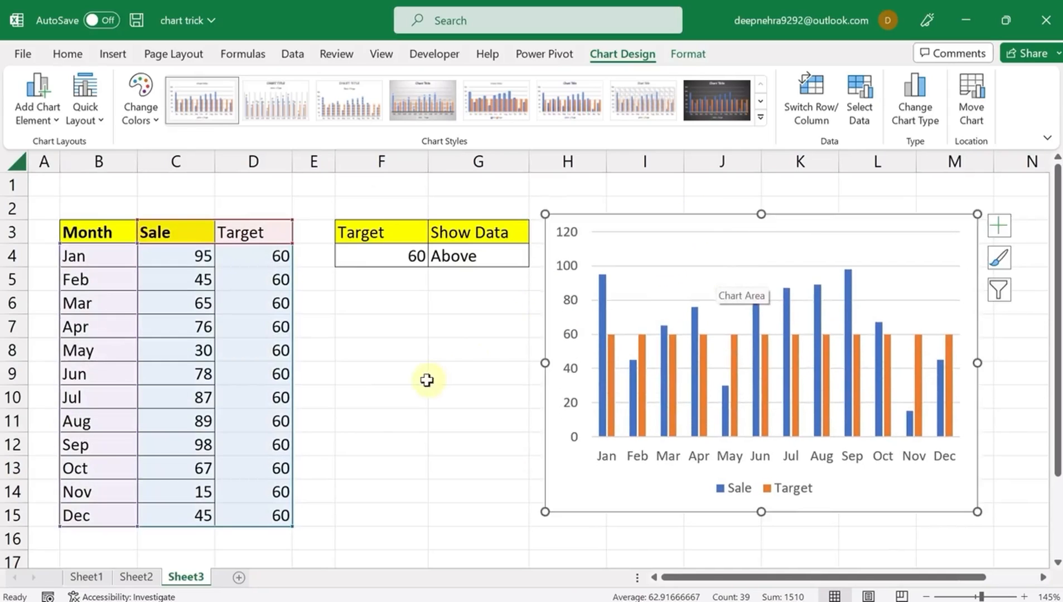
pyautogui.click(427, 381)
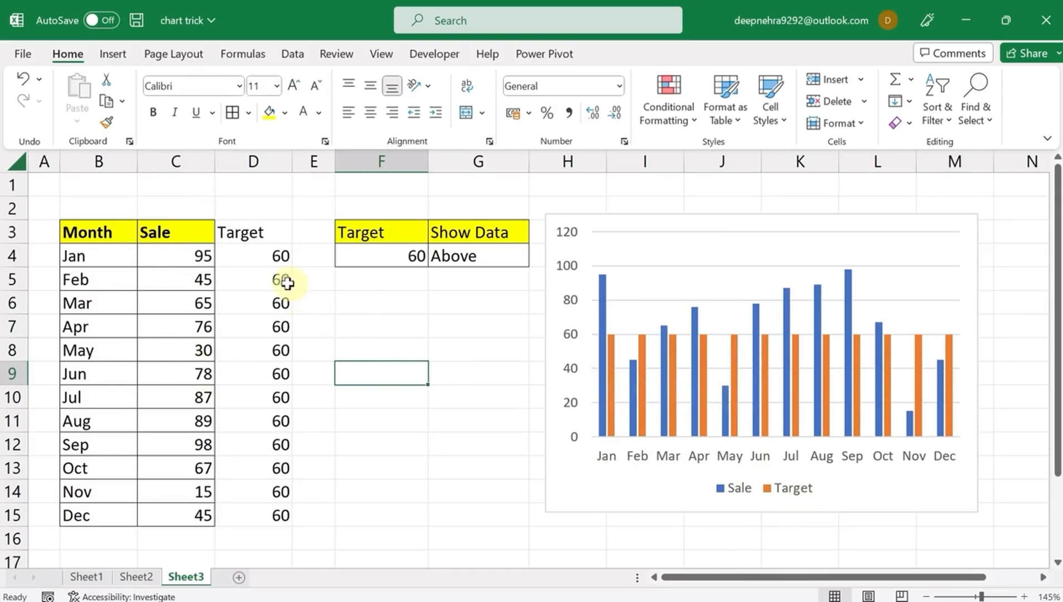
# Change the chart type of the Target series to Line, keeping Sale as Clustered Column
pyautogui.click(613, 346)
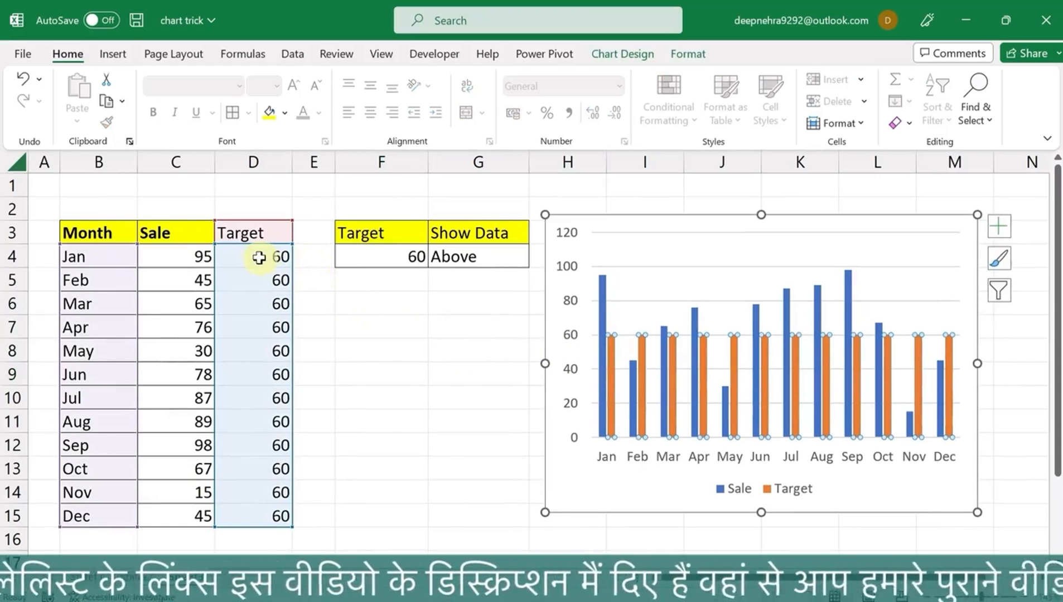
pyautogui.rightClick(615, 357)
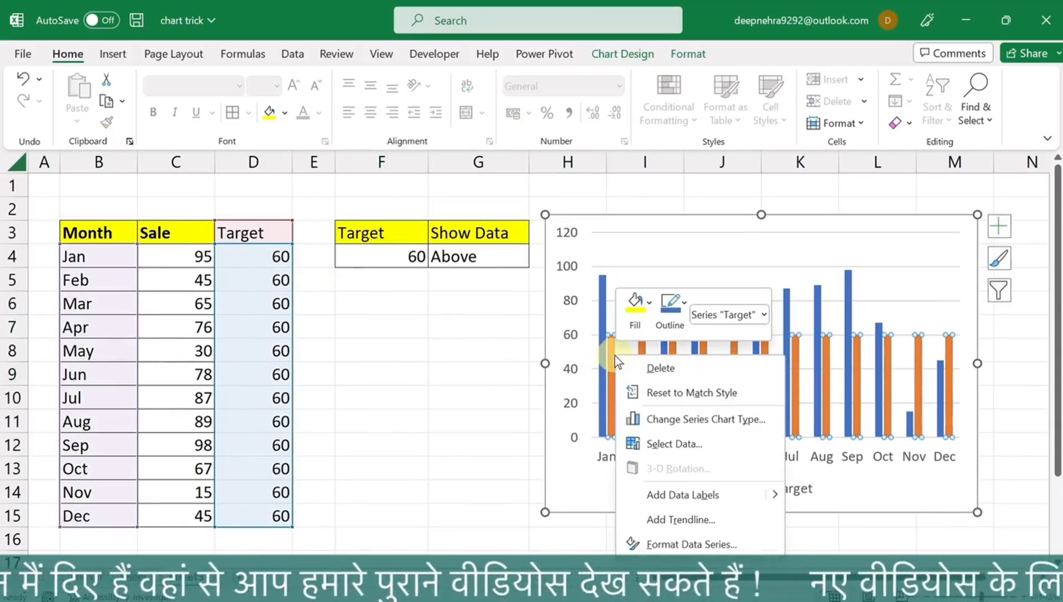
pyautogui.click(696, 420)
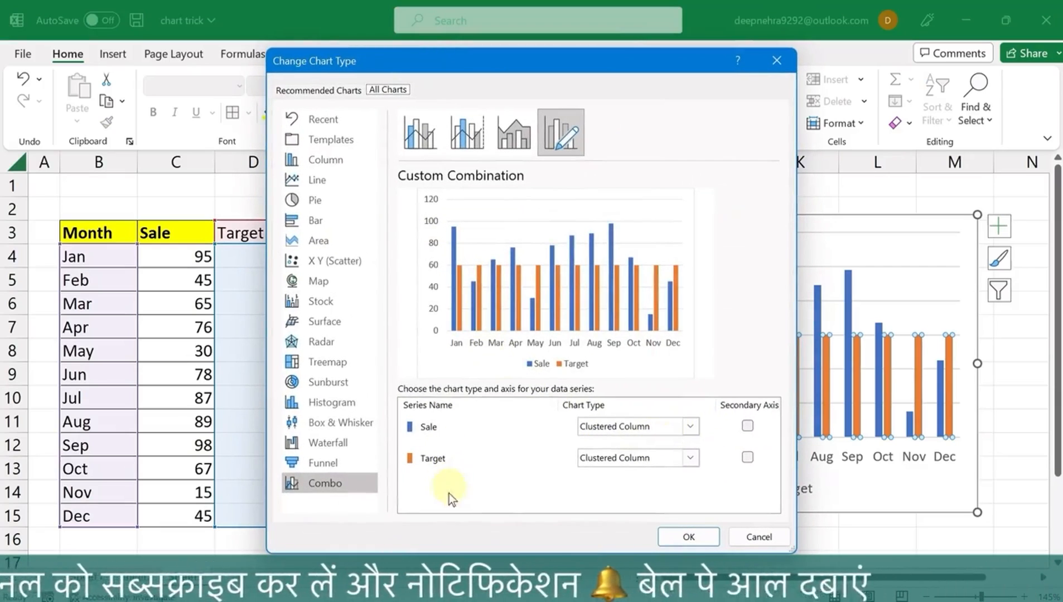
pyautogui.click(692, 458)
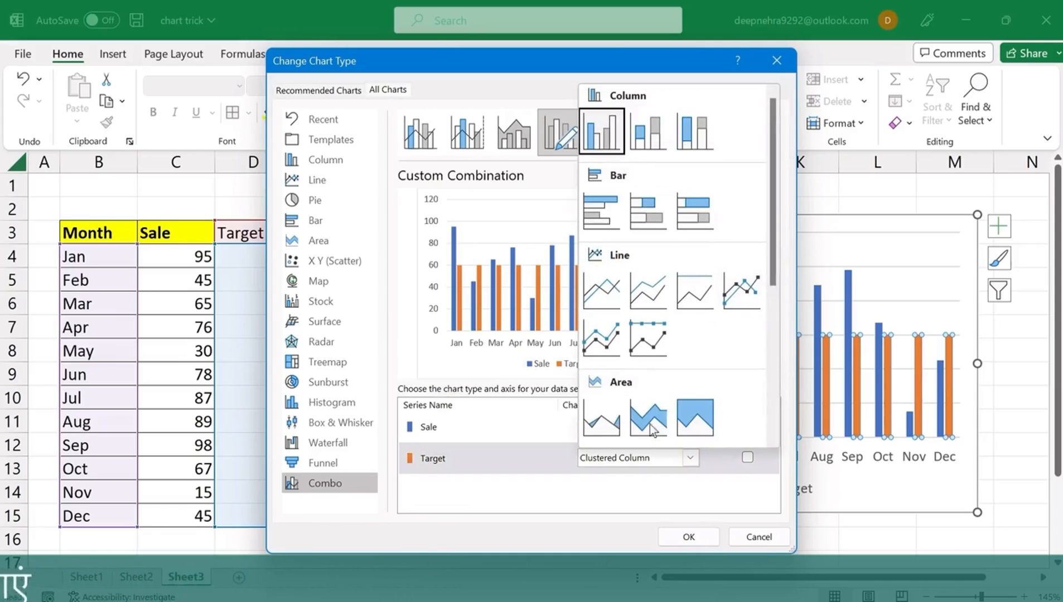
pyautogui.click(594, 295)
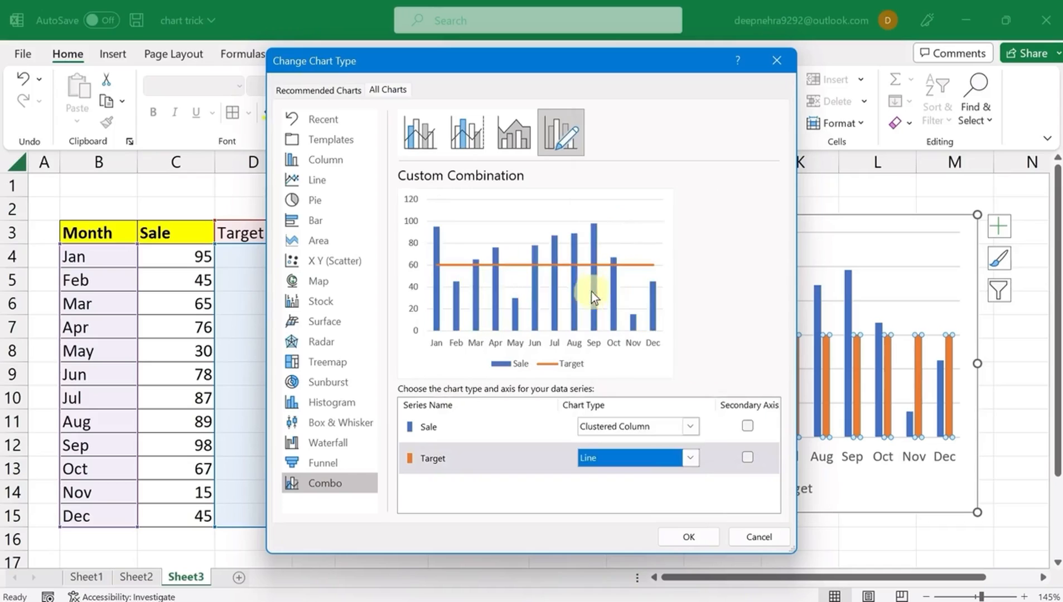
pyautogui.click(688, 530)
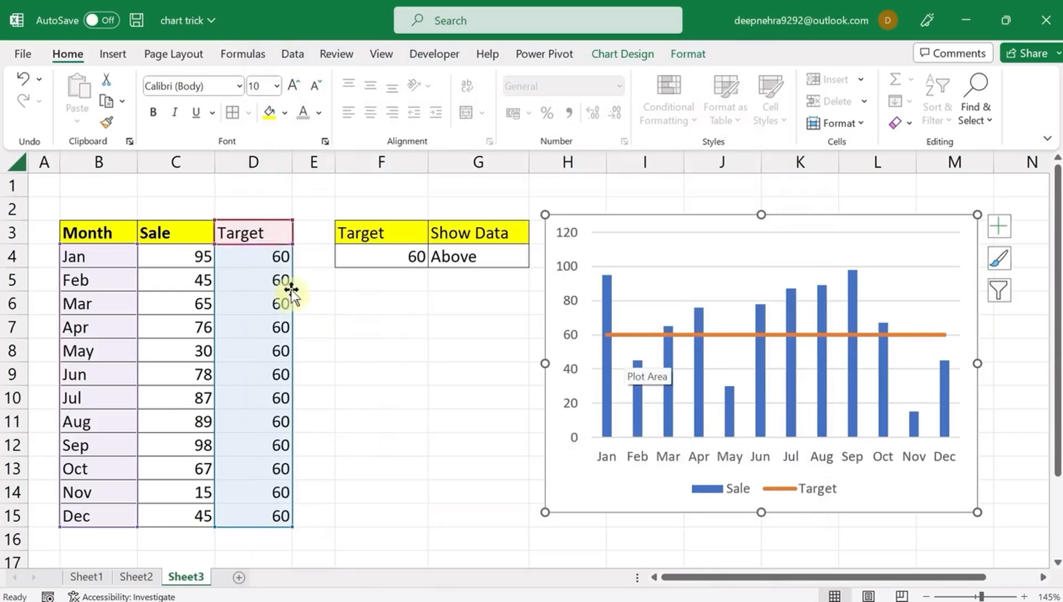
# Try 90 and 50 as the Target value in F4 to test the chart's target line
pyautogui.click(356, 257)
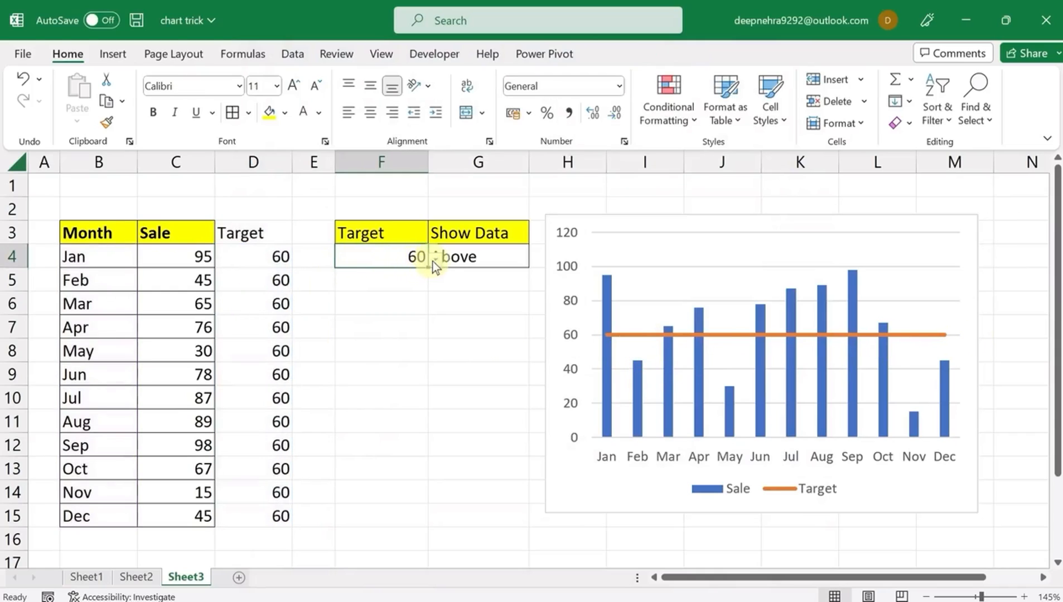
pyautogui.click(436, 261)
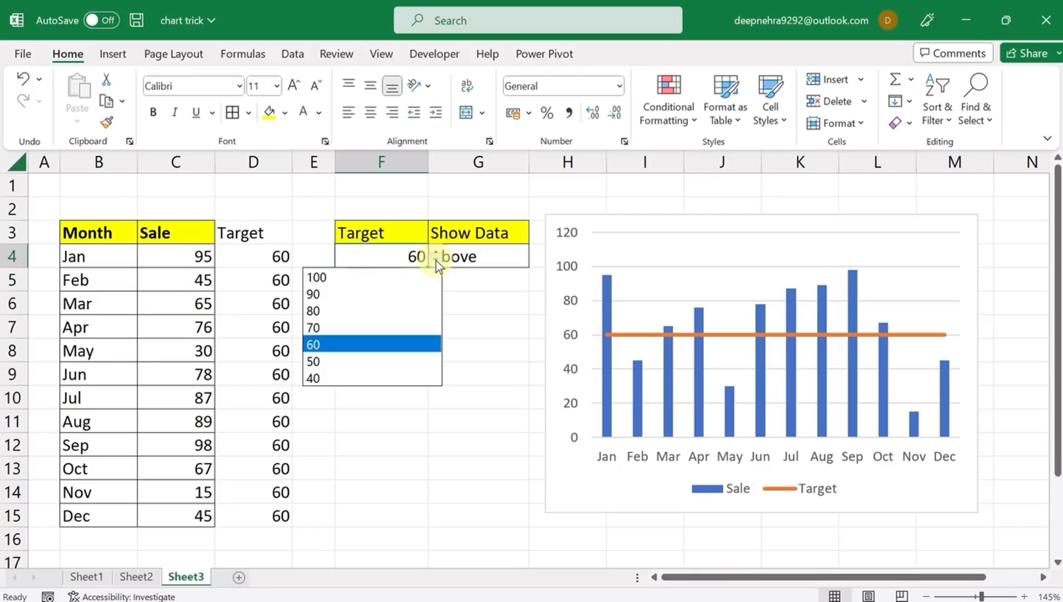
pyautogui.click(345, 294)
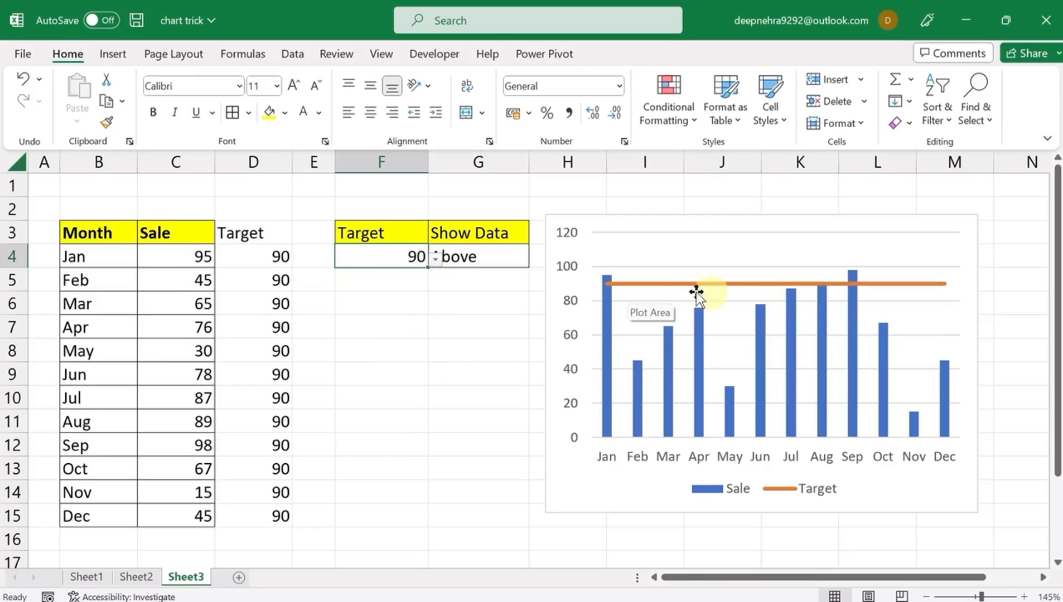
pyautogui.click(436, 259)
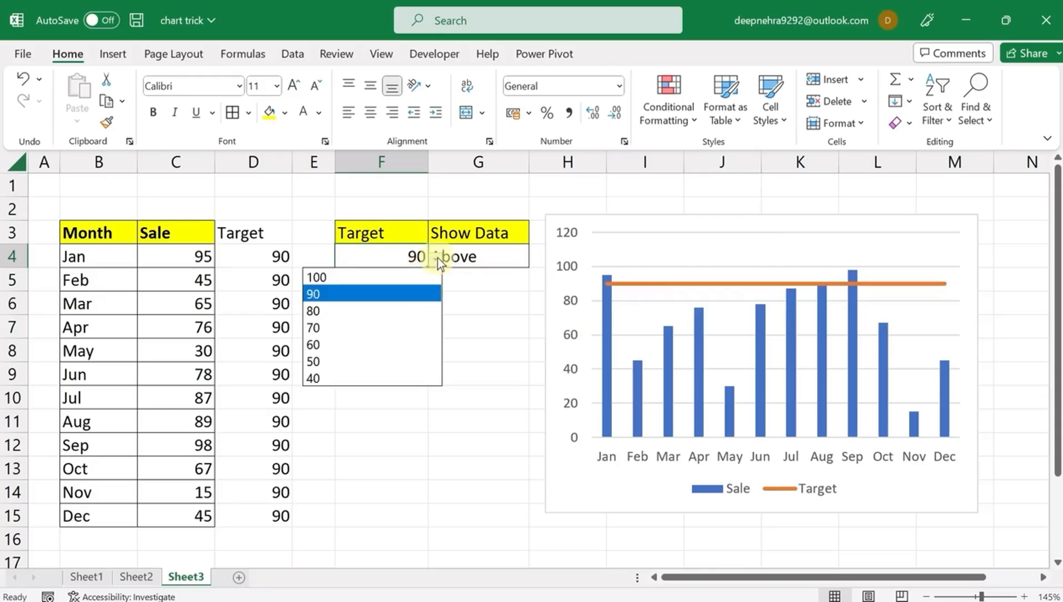
pyautogui.click(330, 361)
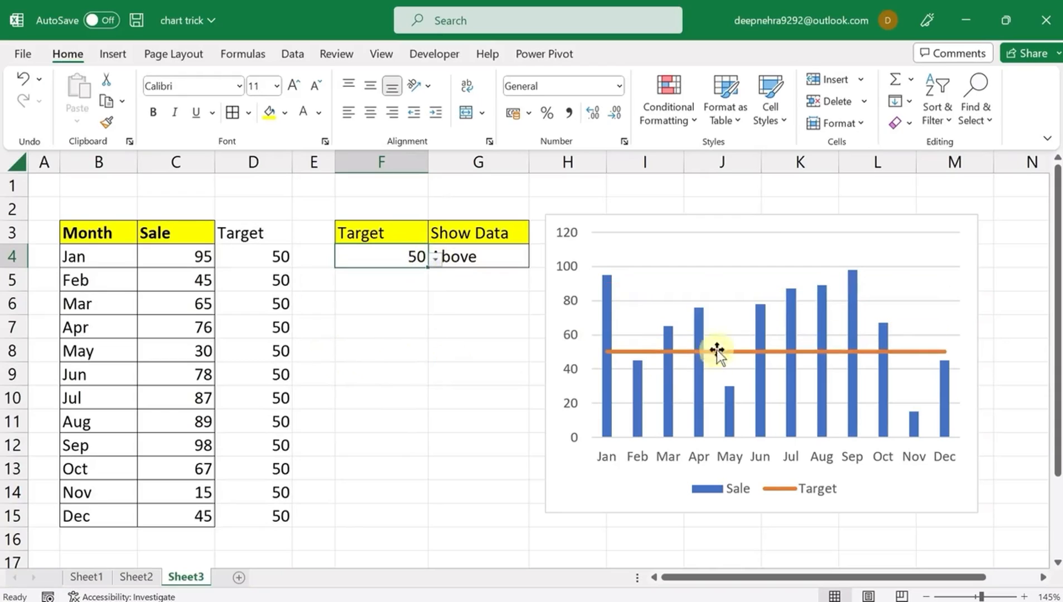
# Set the Show Data choice in G4 to Below
pyautogui.click(489, 256)
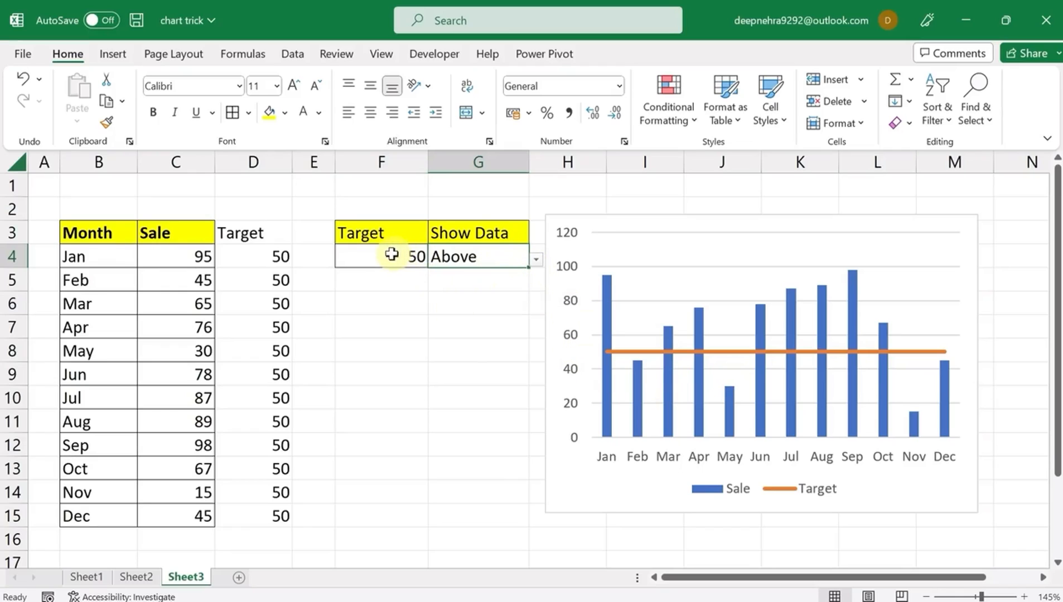
pyautogui.click(536, 260)
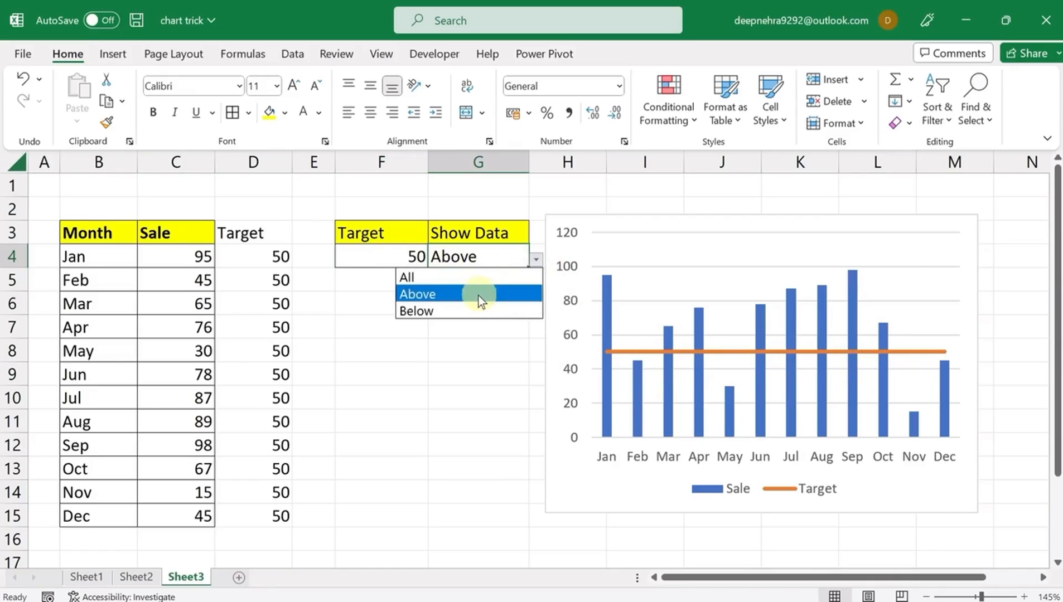
pyautogui.click(477, 311)
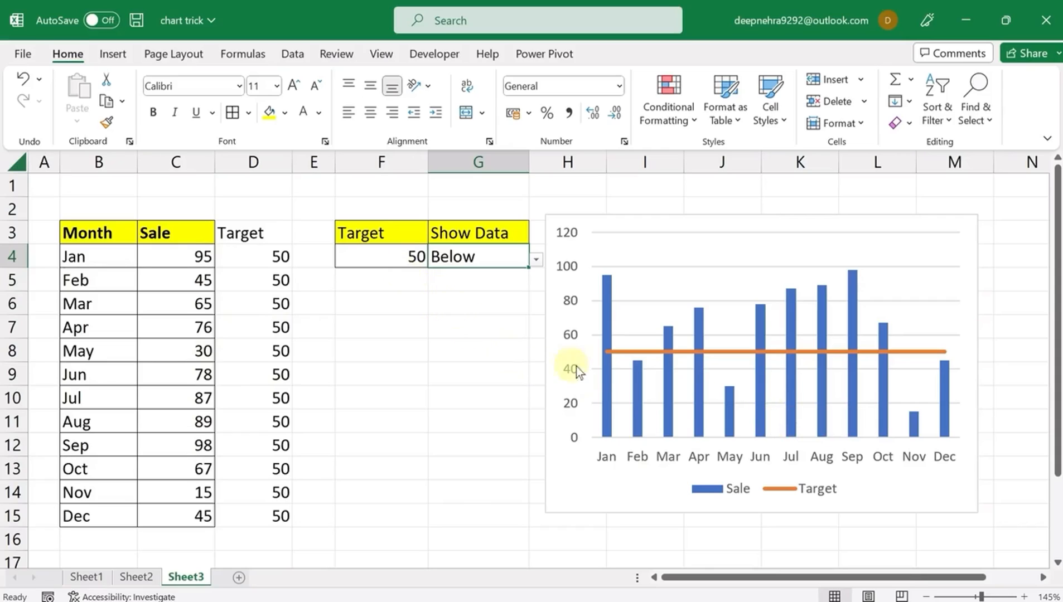
# Set the Target value in F4 to 80
pyautogui.click(398, 257)
pyautogui.click(435, 258)
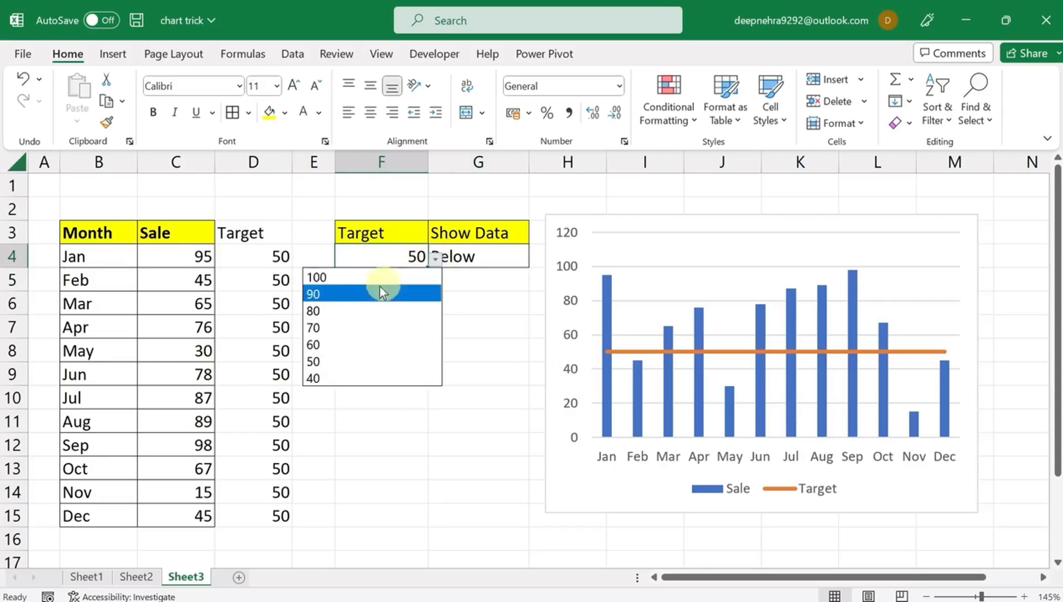
pyautogui.click(368, 311)
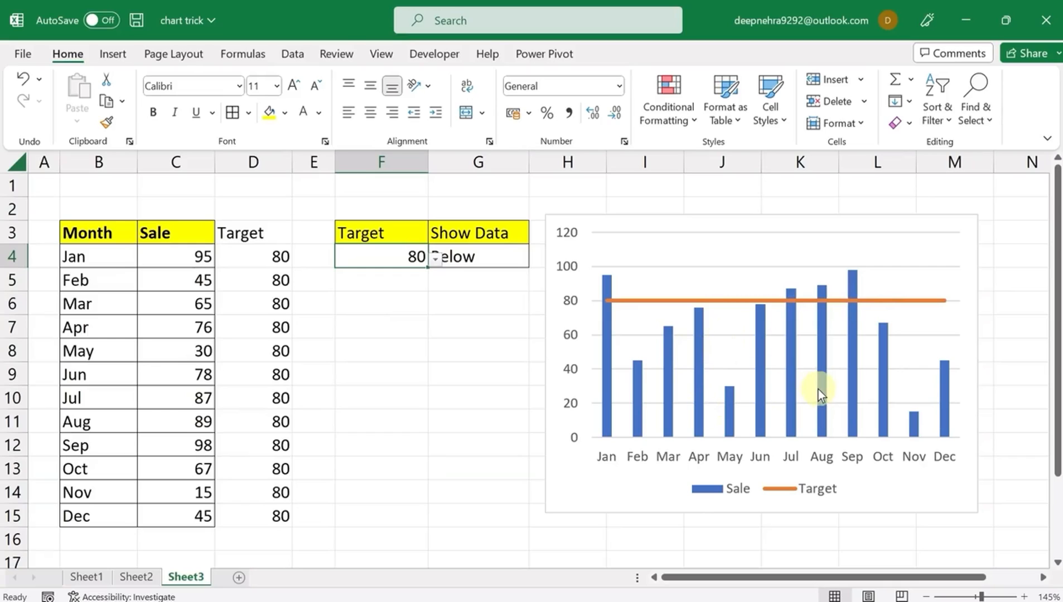
pyautogui.moveTo(818, 390)
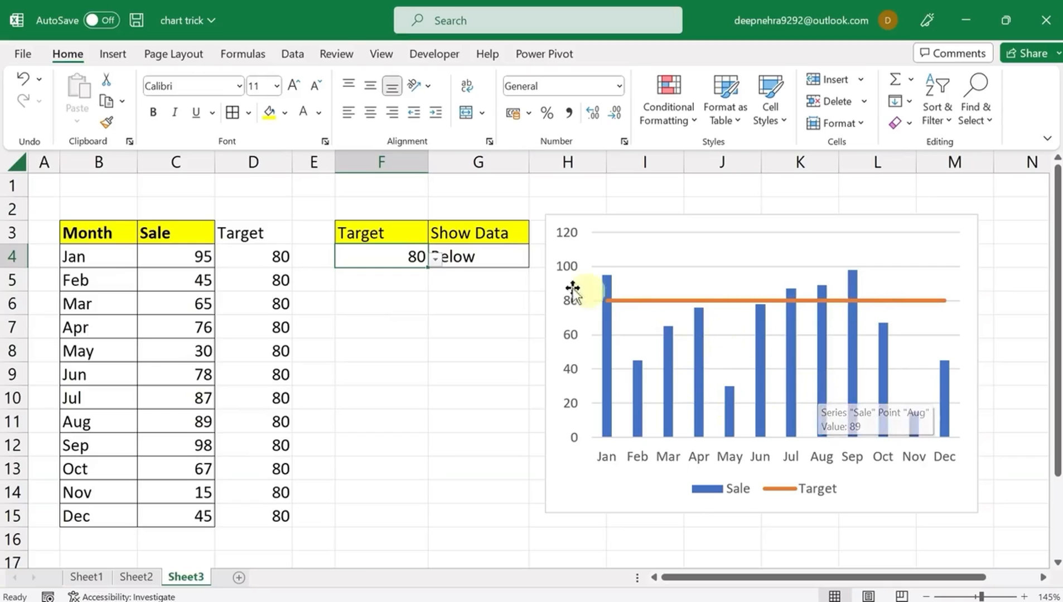
# Delete the combined Sale and Target chart from Sheet3
pyautogui.click(500, 256)
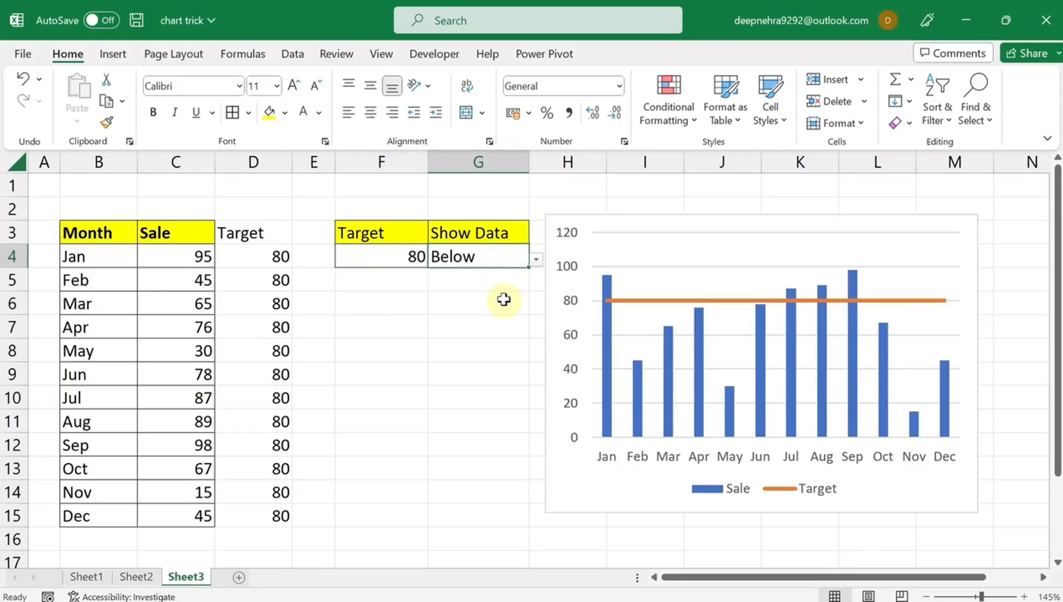
pyautogui.click(545, 333)
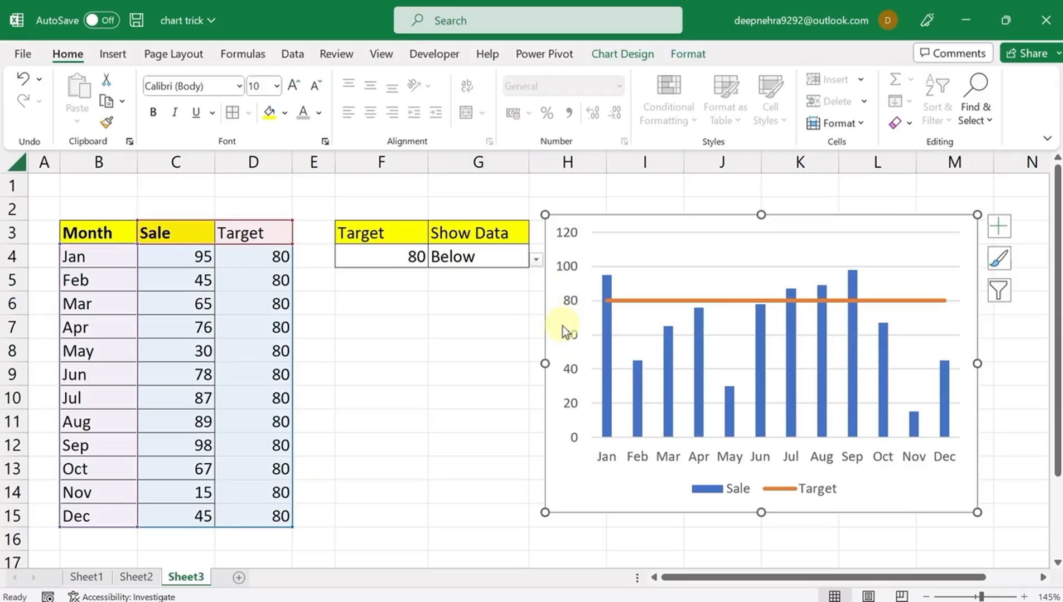
pyautogui.press('Delete')
pyautogui.click(376, 350)
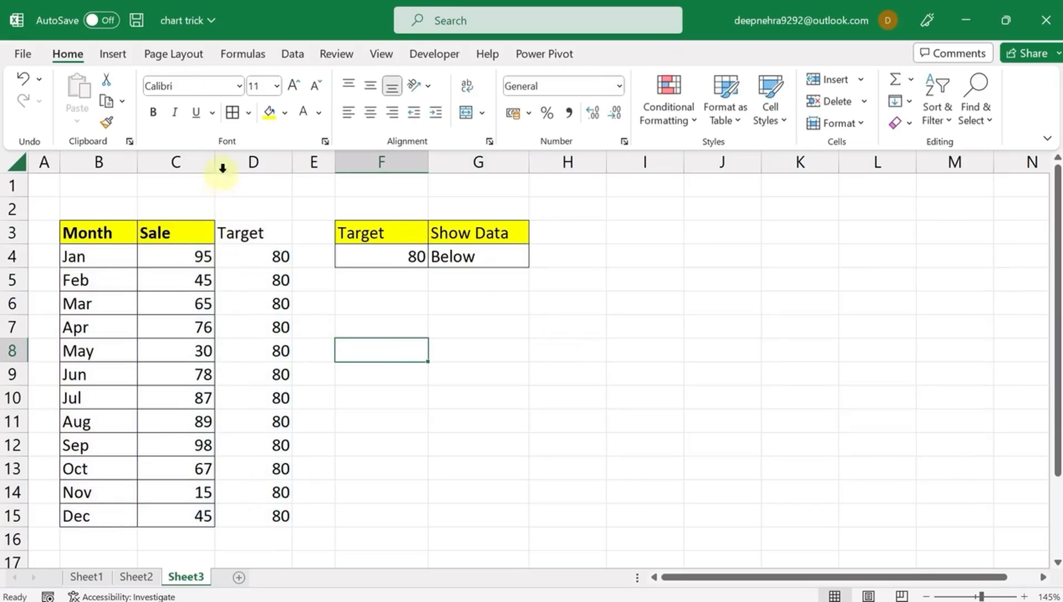
# Insert a new column between the Sale and Target columns and enter the header "Sales" in D3
pyautogui.rightClick(239, 163)
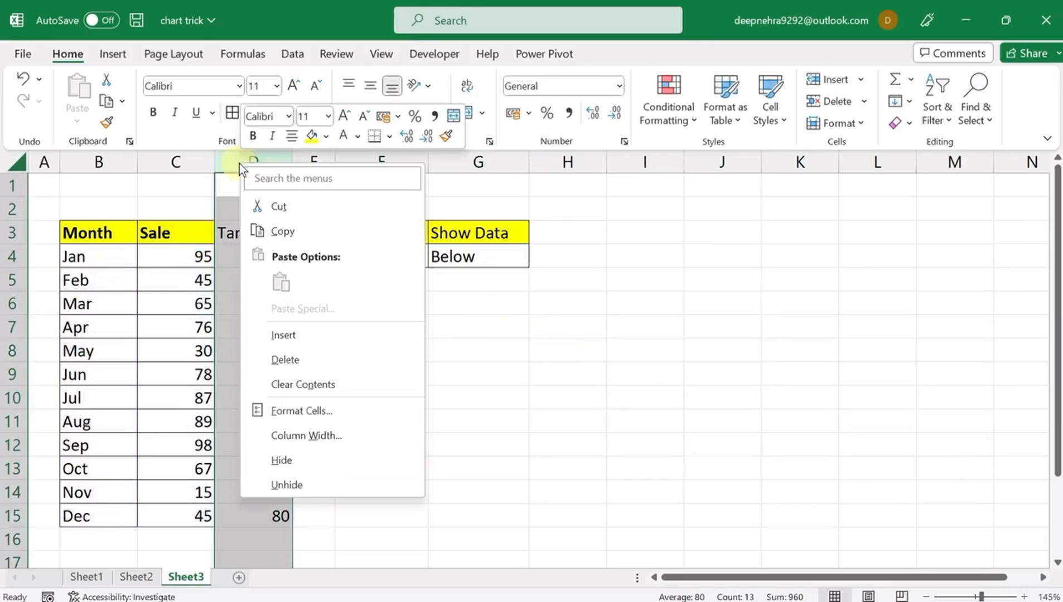
pyautogui.click(291, 335)
pyautogui.click(253, 234)
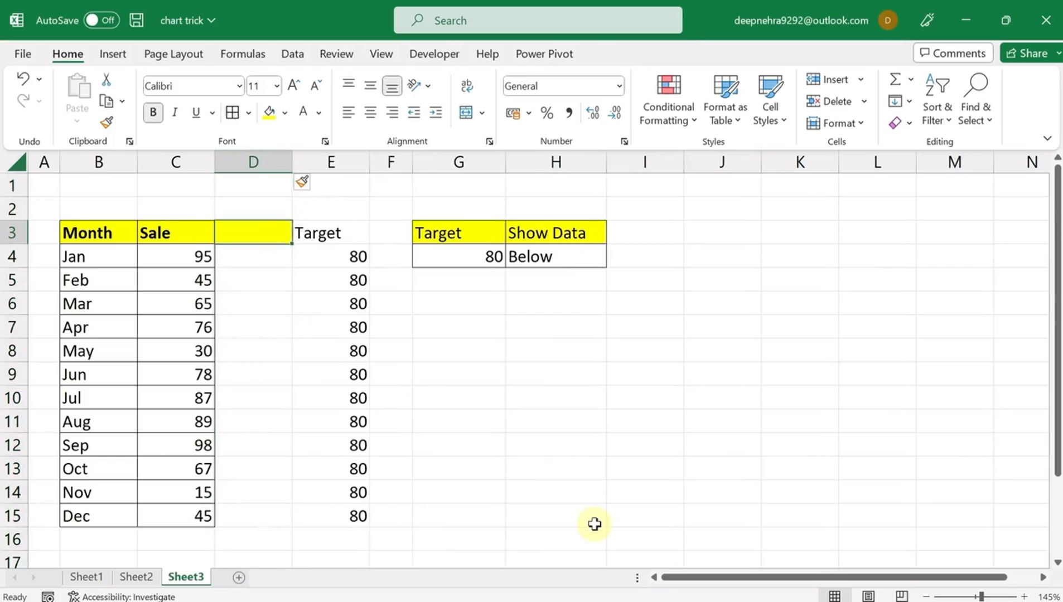
pyautogui.write('Sales')
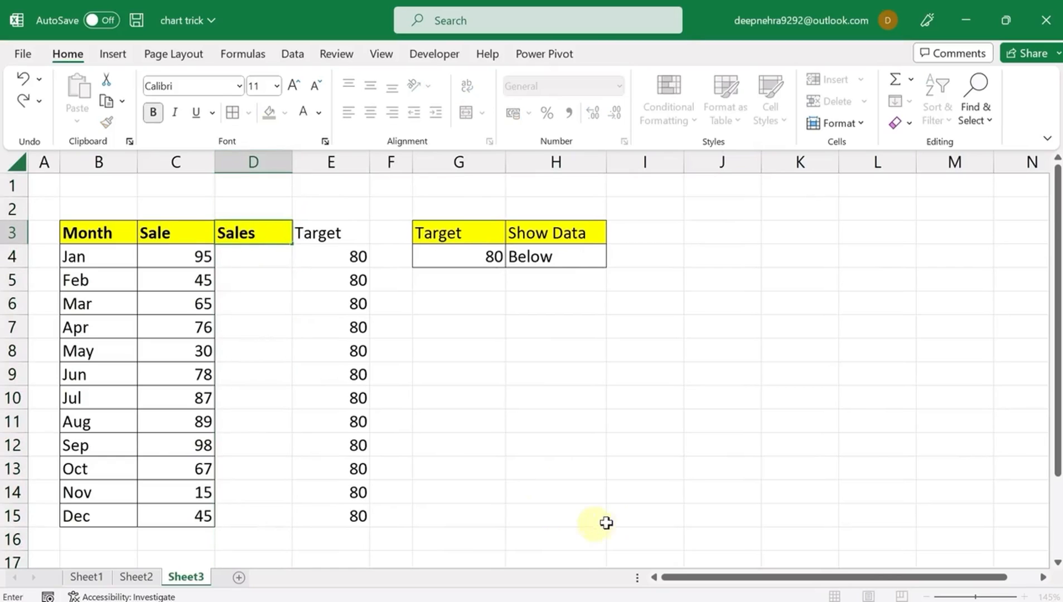
pyautogui.click(250, 256)
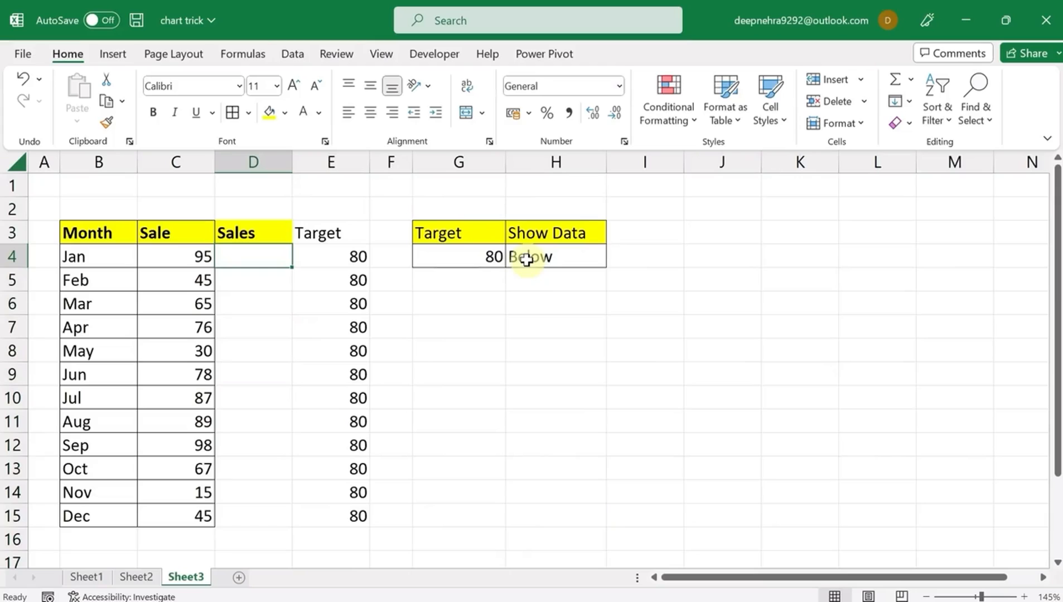
# Show the formula bar above the worksheet
pyautogui.click(381, 54)
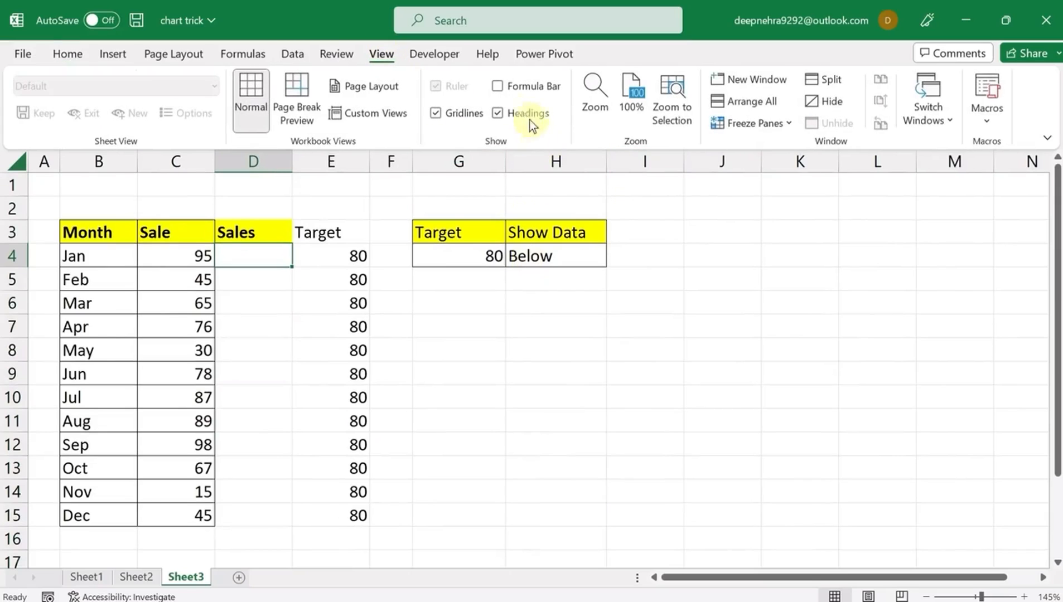
pyautogui.click(522, 88)
pyautogui.click(734, 386)
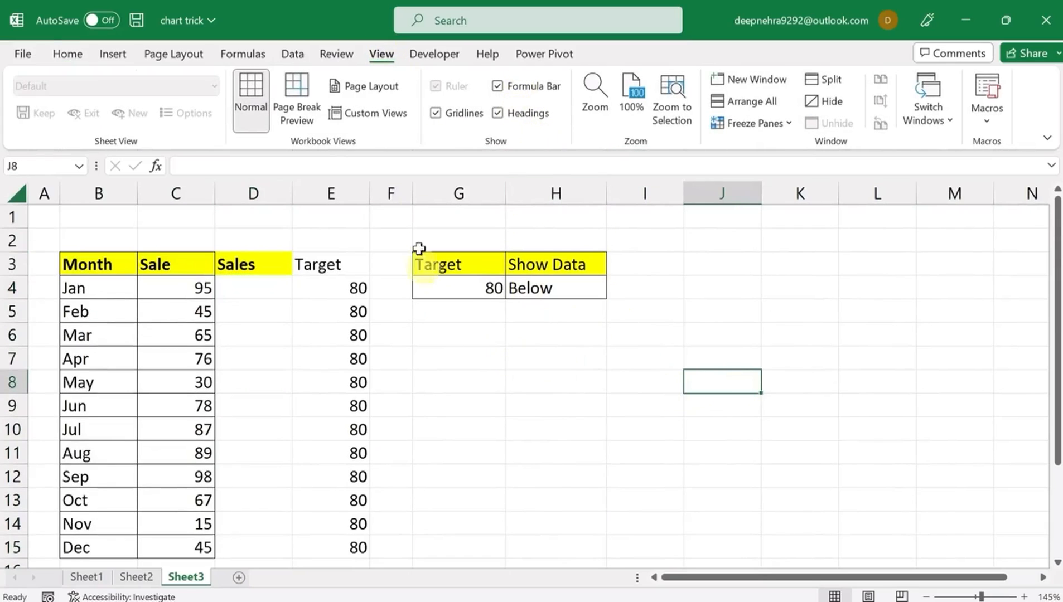
# Begin an IF formula in D4 with an AND test whose first condition is $H$4="Above", using an absolute reference
pyautogui.click(262, 289)
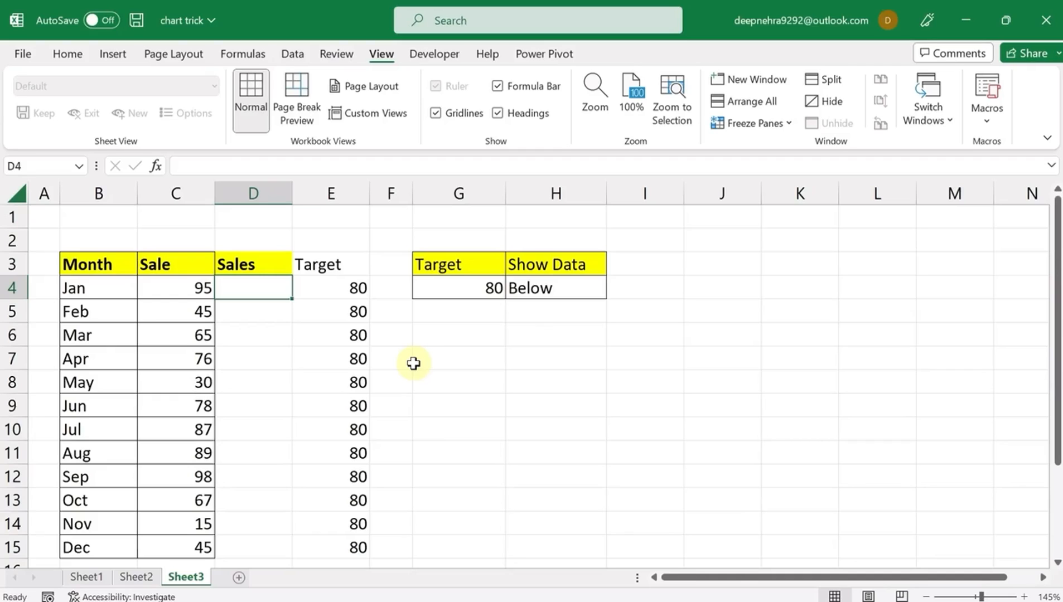
pyautogui.write('=if')
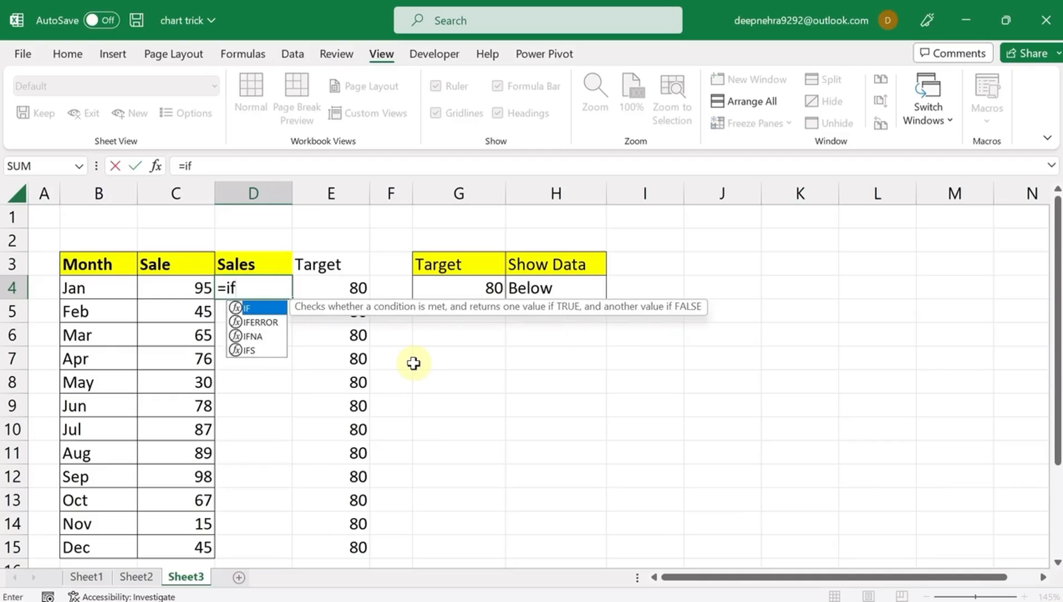
pyautogui.write('(')
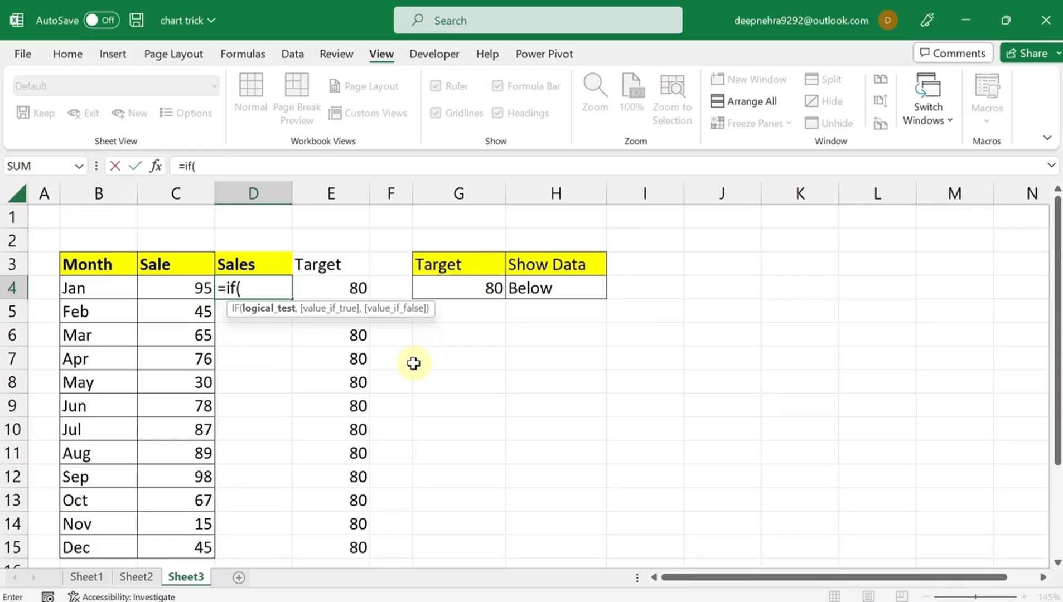
pyautogui.write('and')
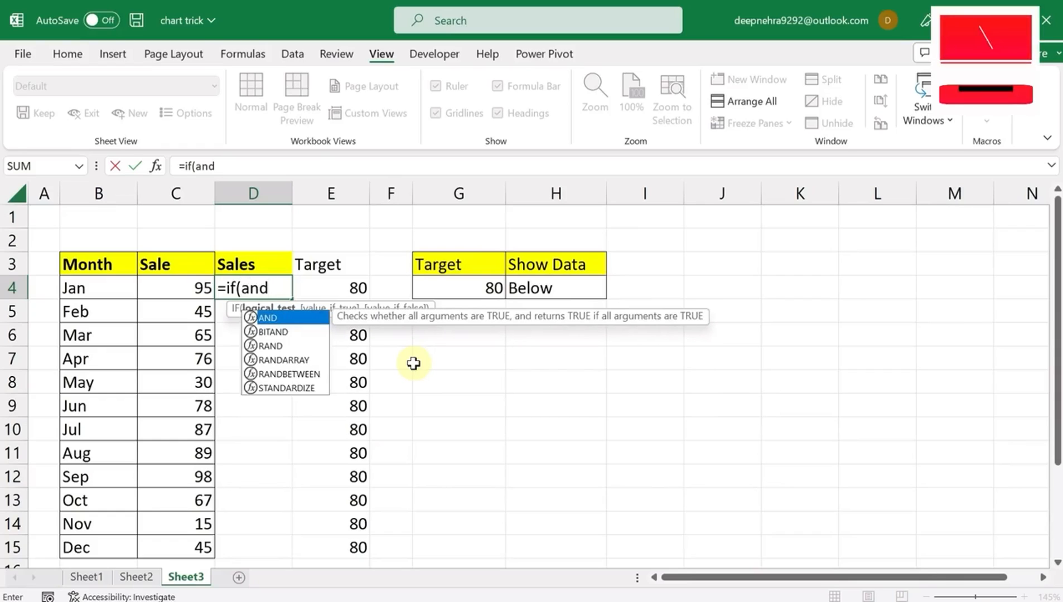
pyautogui.write('(')
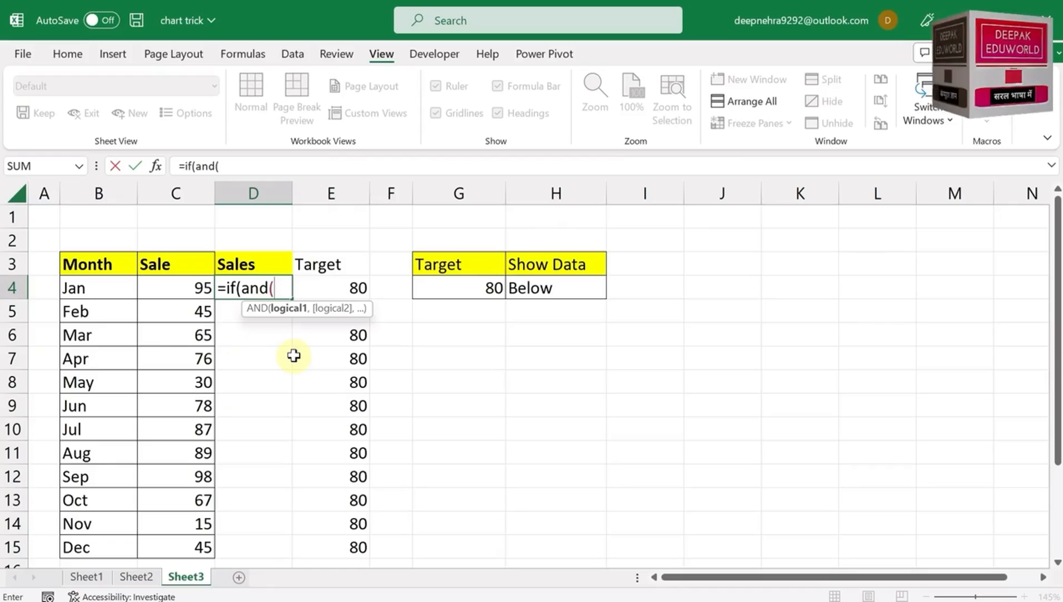
pyautogui.click(566, 287)
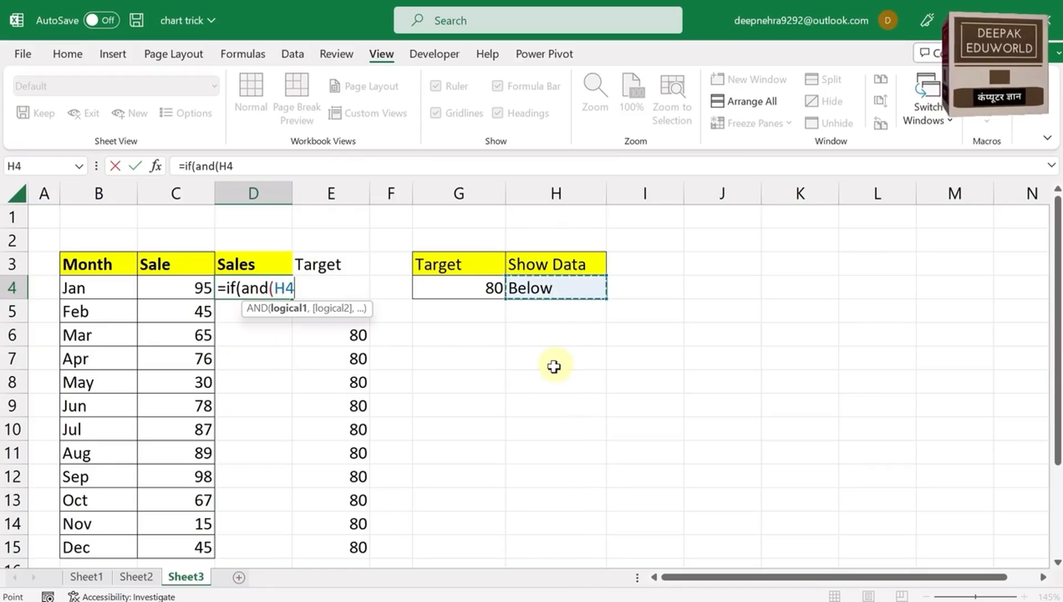
pyautogui.write('="Above')
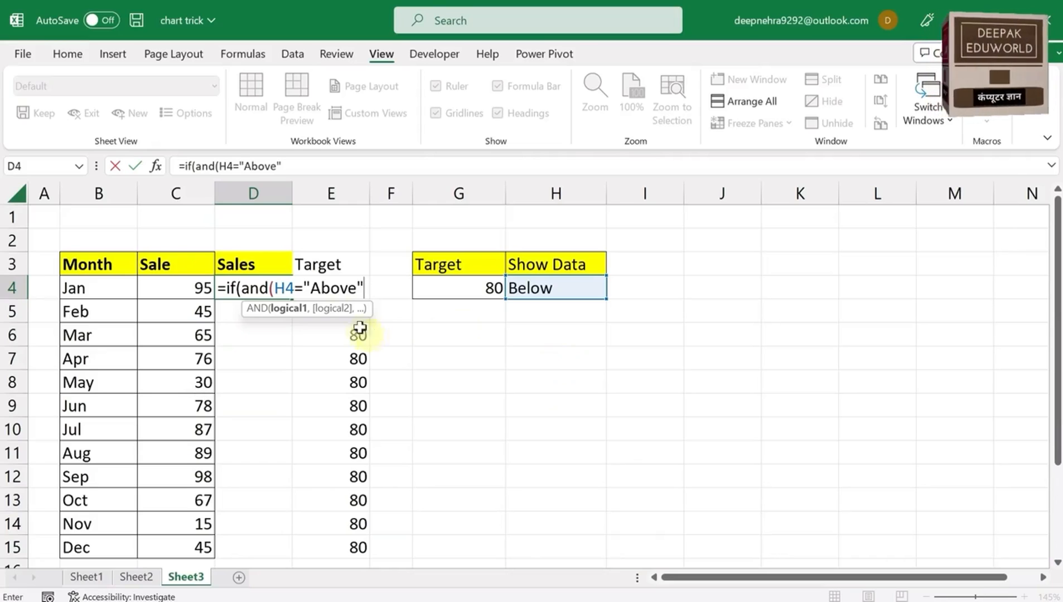
pyautogui.click(286, 288)
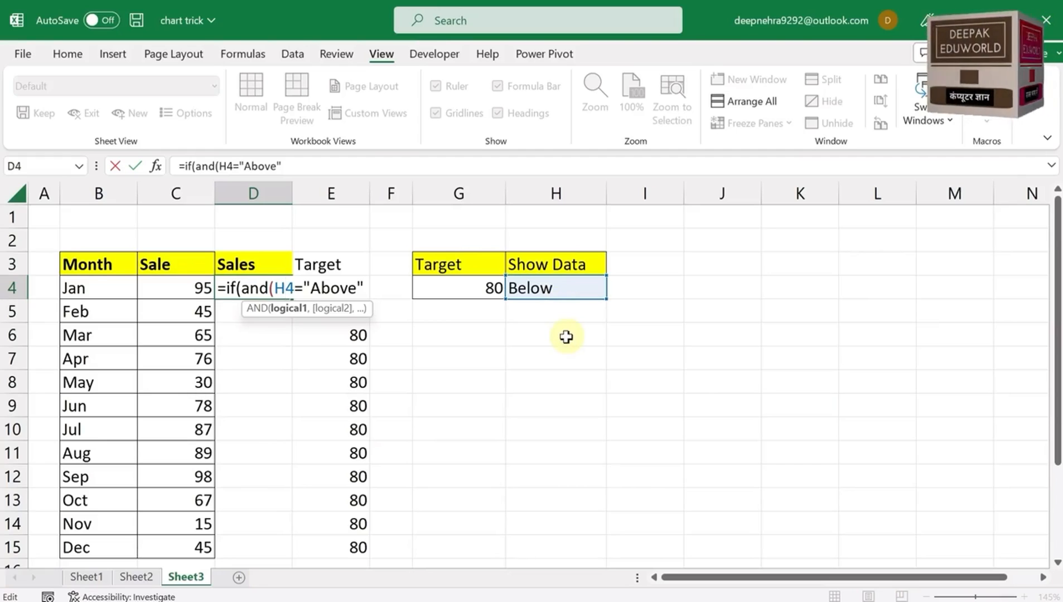
pyautogui.press('F4')
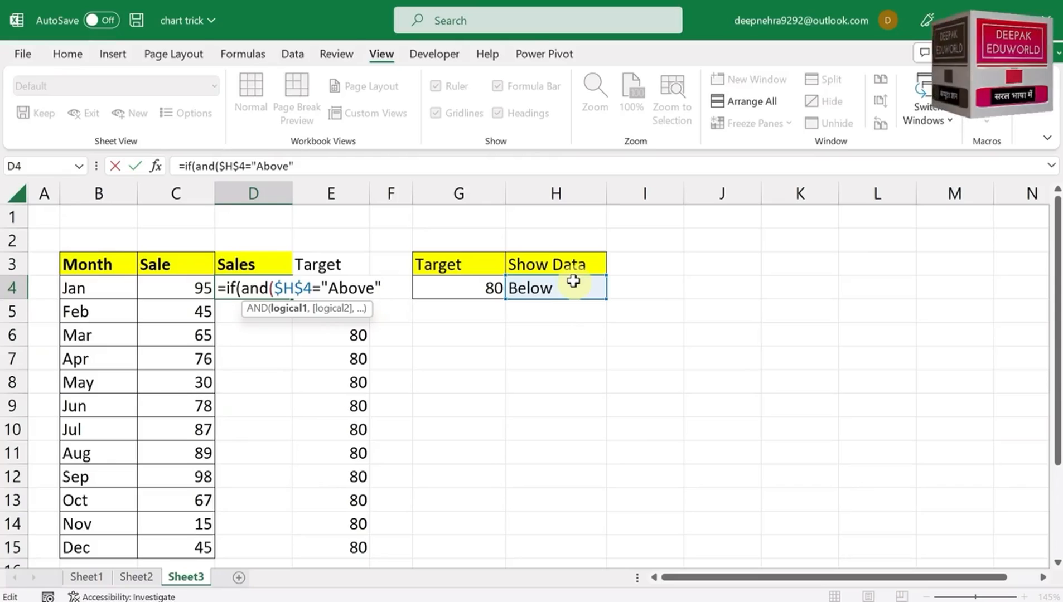
pyautogui.write('="Above",')
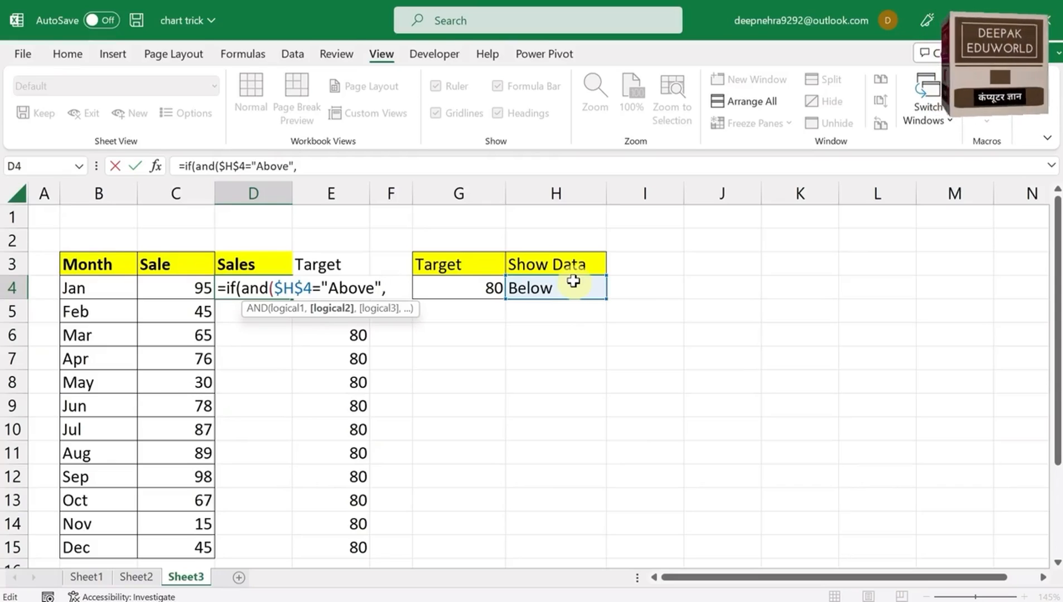
# Add C4>$G$4 as the second AND condition in the D4 formula, with an absolute G4 reference, and close the AND function
pyautogui.click(178, 288)
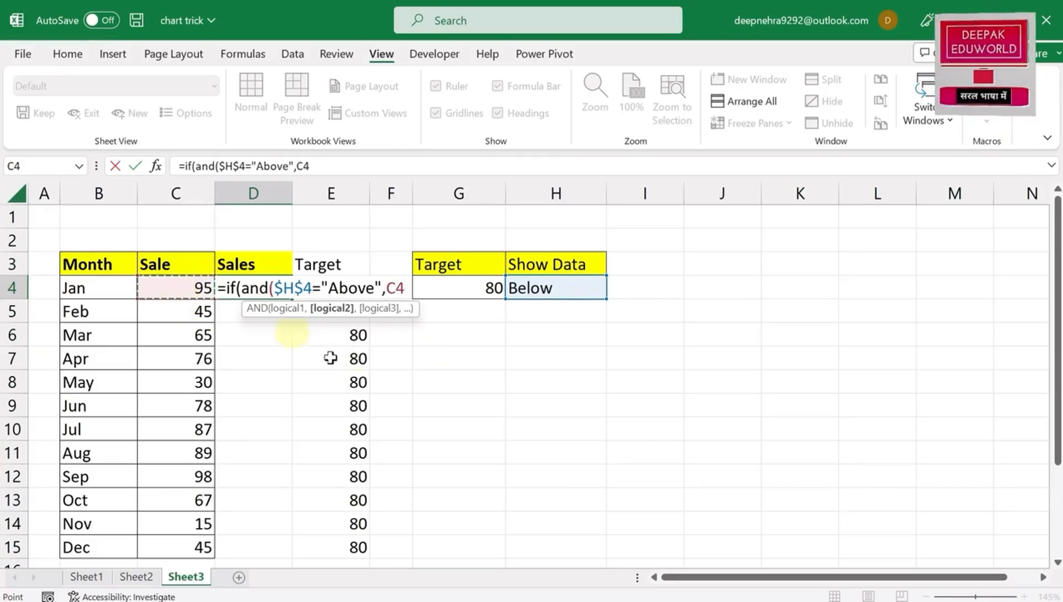
pyautogui.write('>')
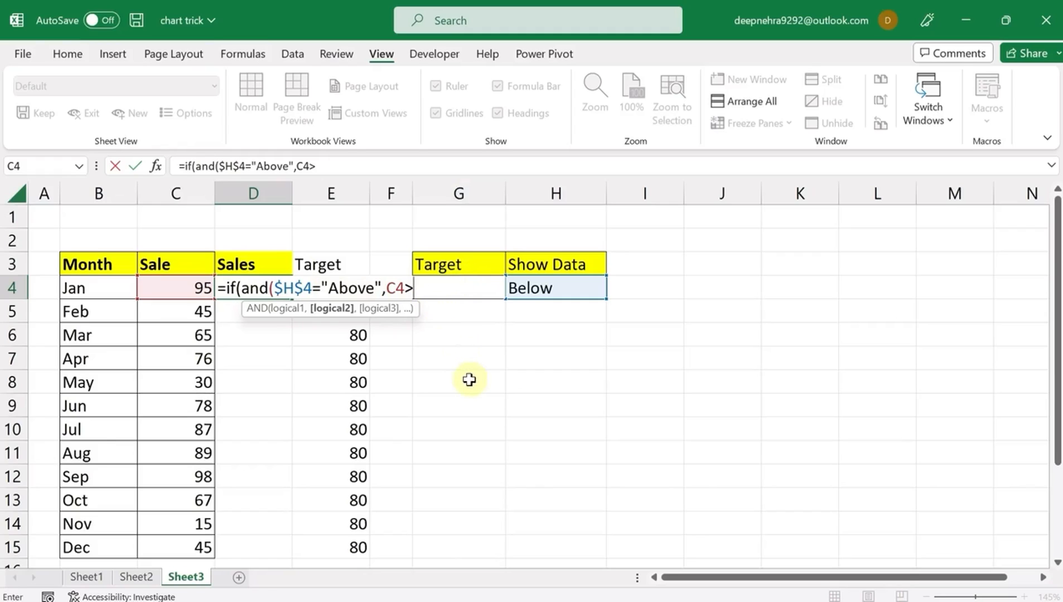
pyautogui.write('g4')
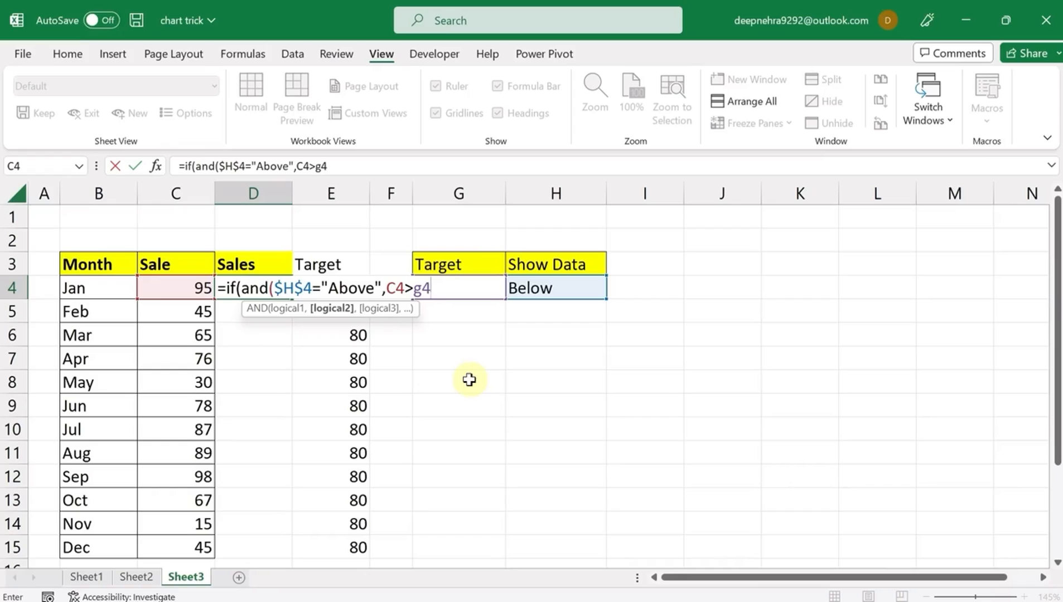
pyautogui.press('F4')
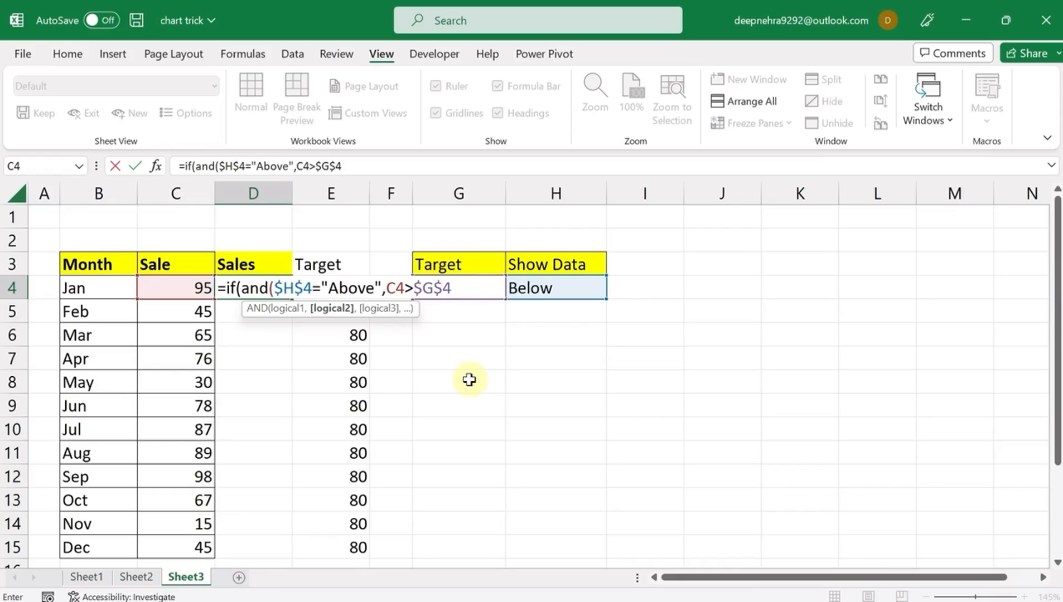
pyautogui.write(')')
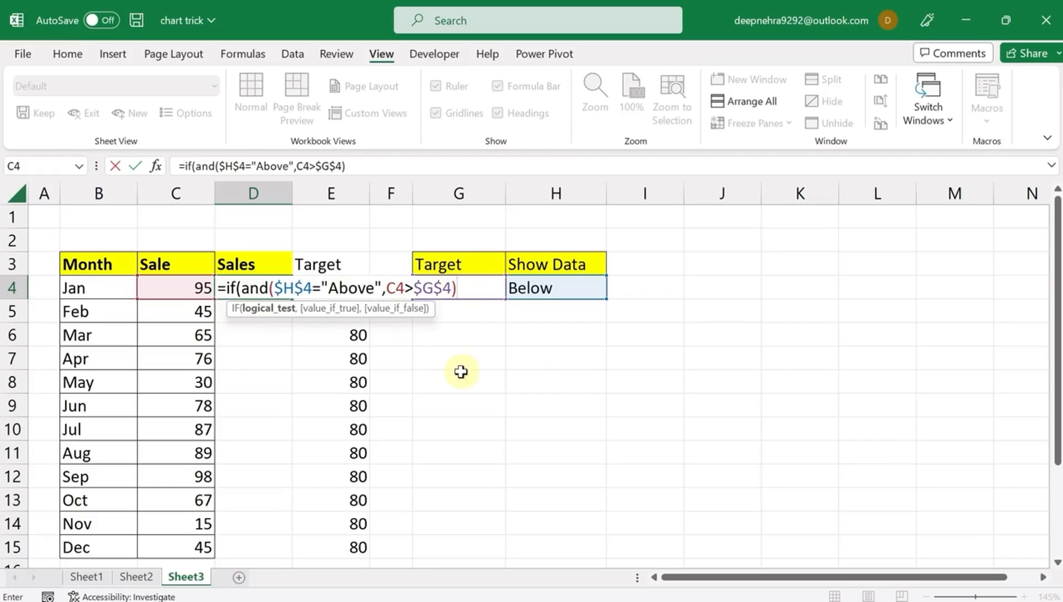
# Make the D4 formula return C4 when true, and nest an IF with an AND test starting with $H$4="Below" as its false value
pyautogui.write(',')
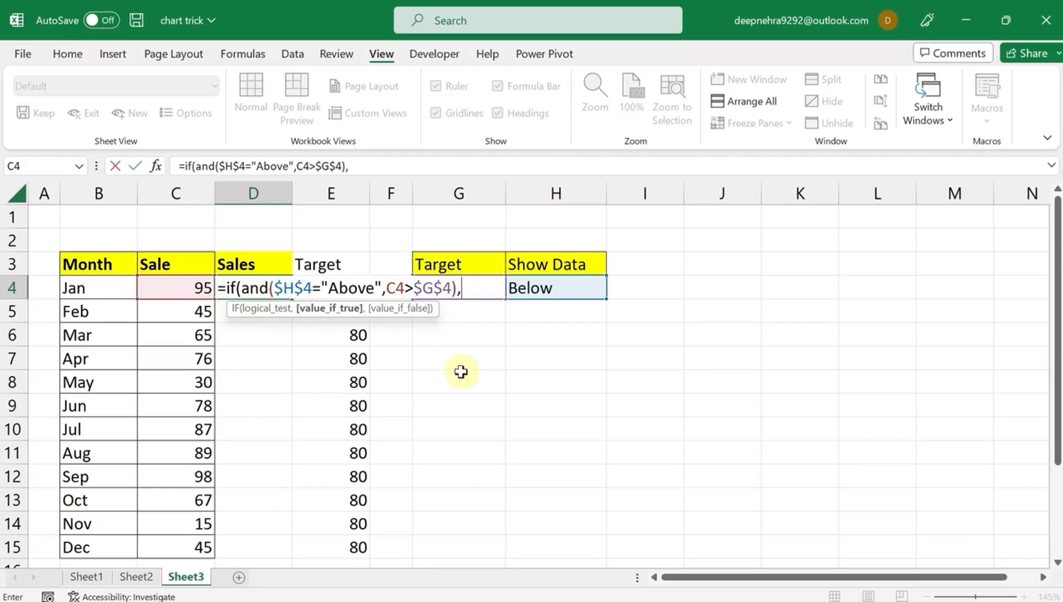
pyautogui.click(159, 288)
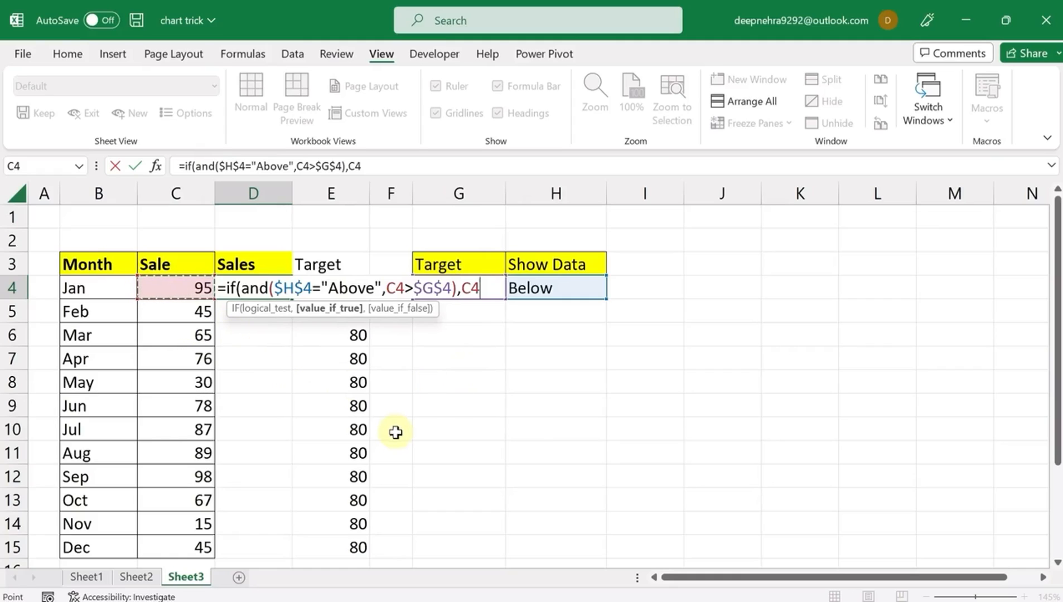
pyautogui.write(',if(')
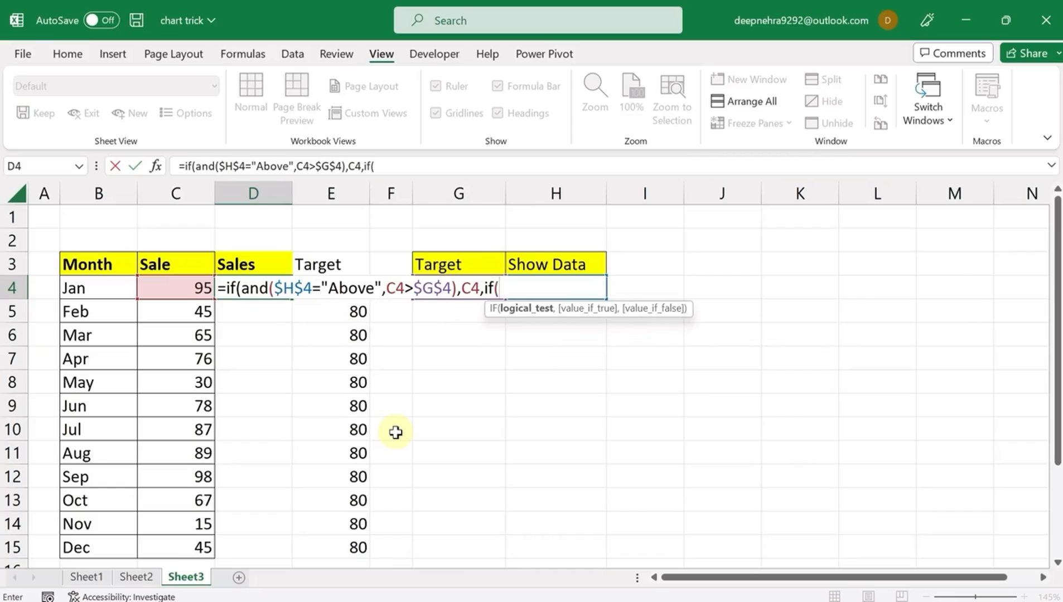
pyautogui.write('and')
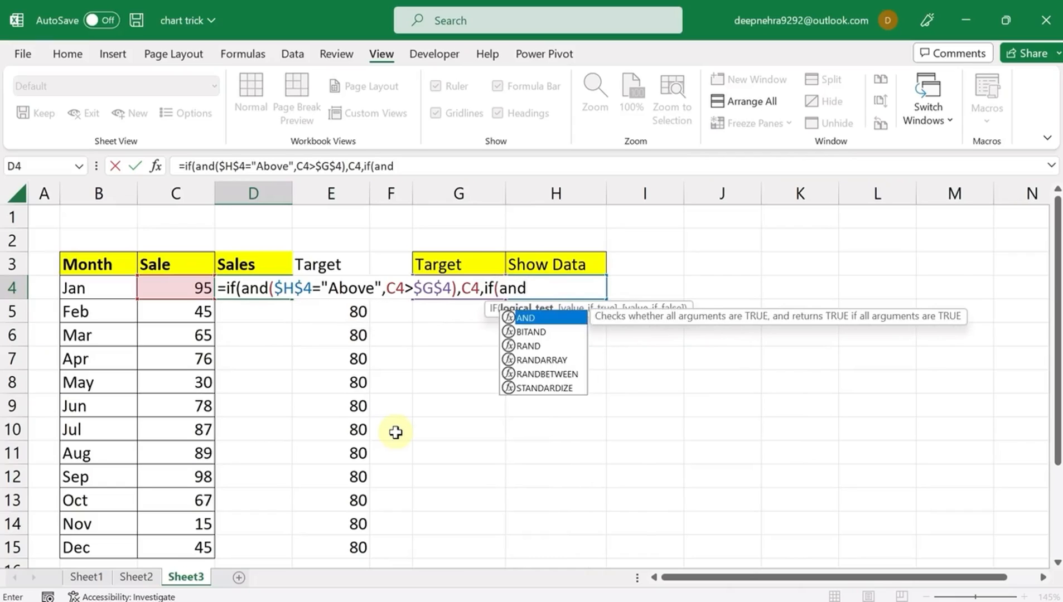
pyautogui.write('(')
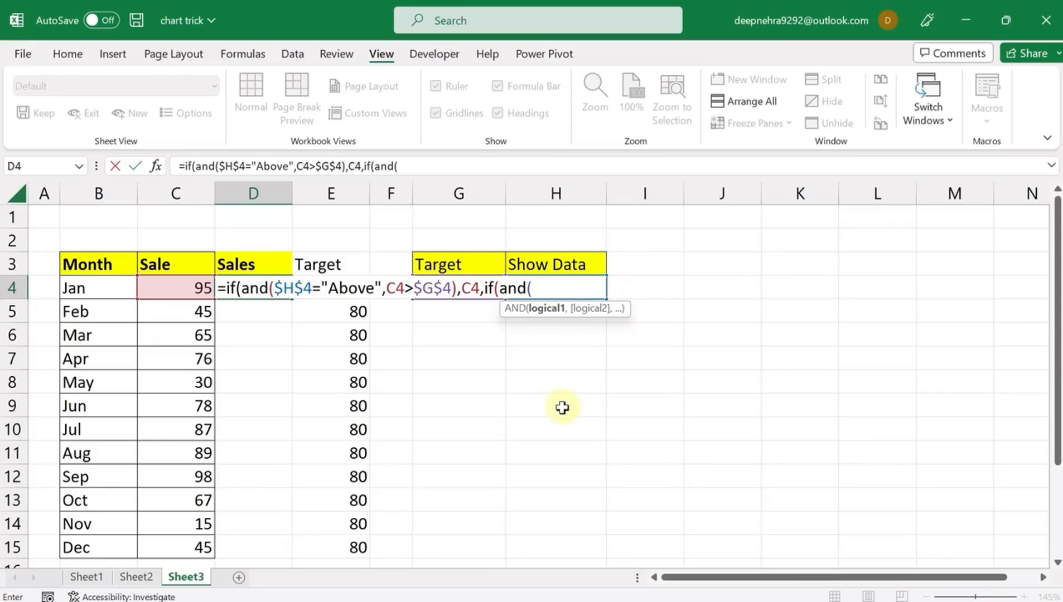
pyautogui.write('h4')
pyautogui.press('F4')
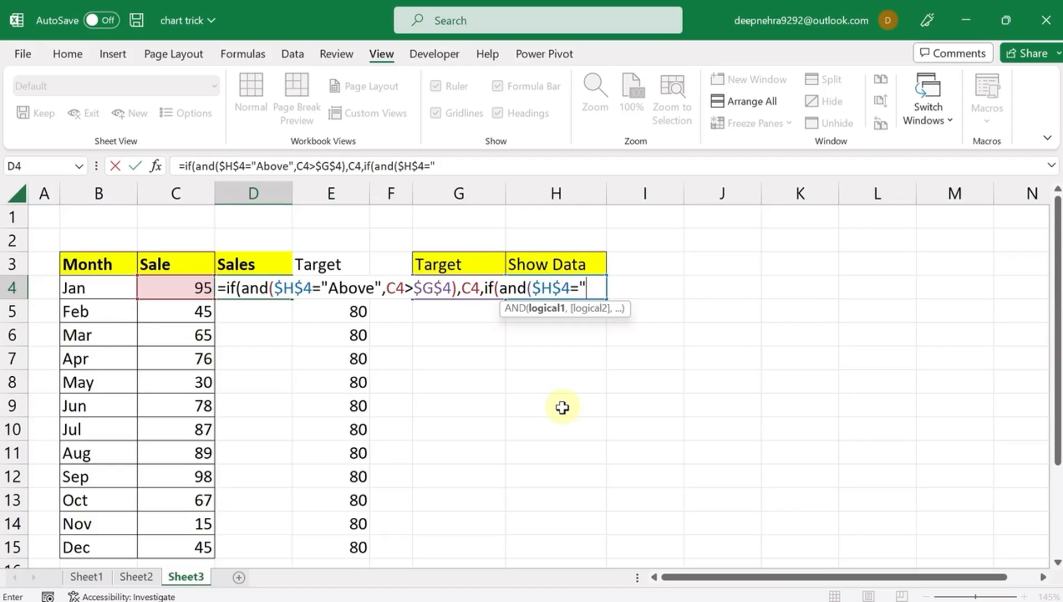
pyautogui.write('="Below')
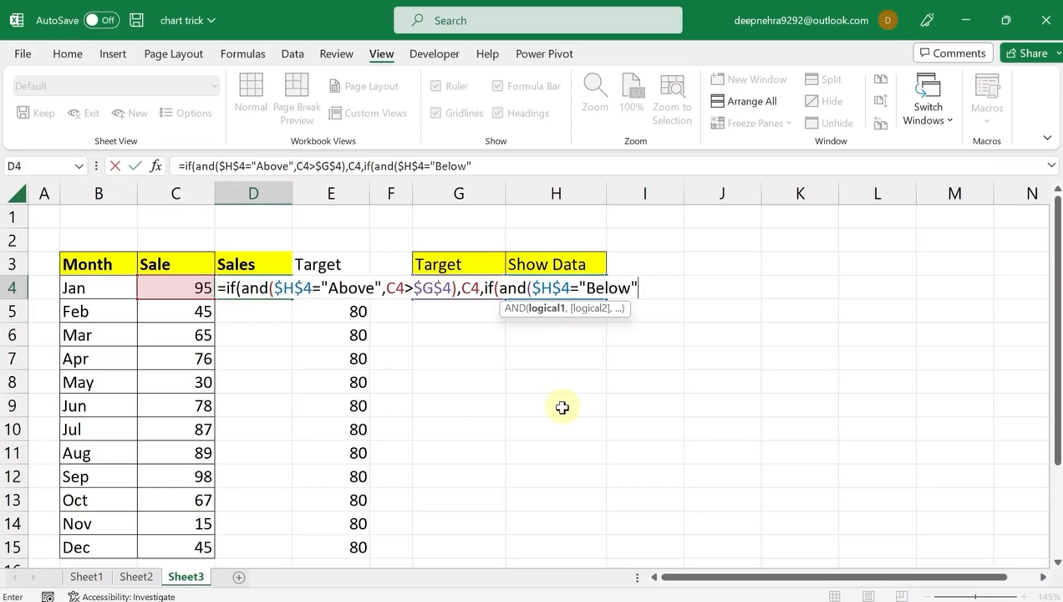
# Add C4<$G$4 as the nested AND's second condition in D4, with an absolute G4 reference, and return C4 when the test is true
pyautogui.write(',')
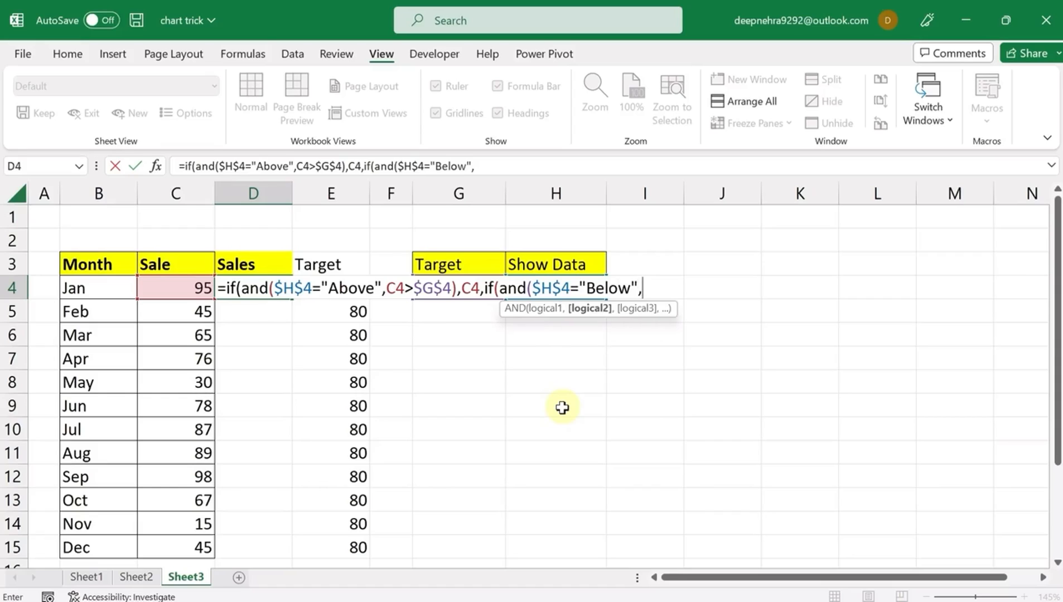
pyautogui.click(168, 292)
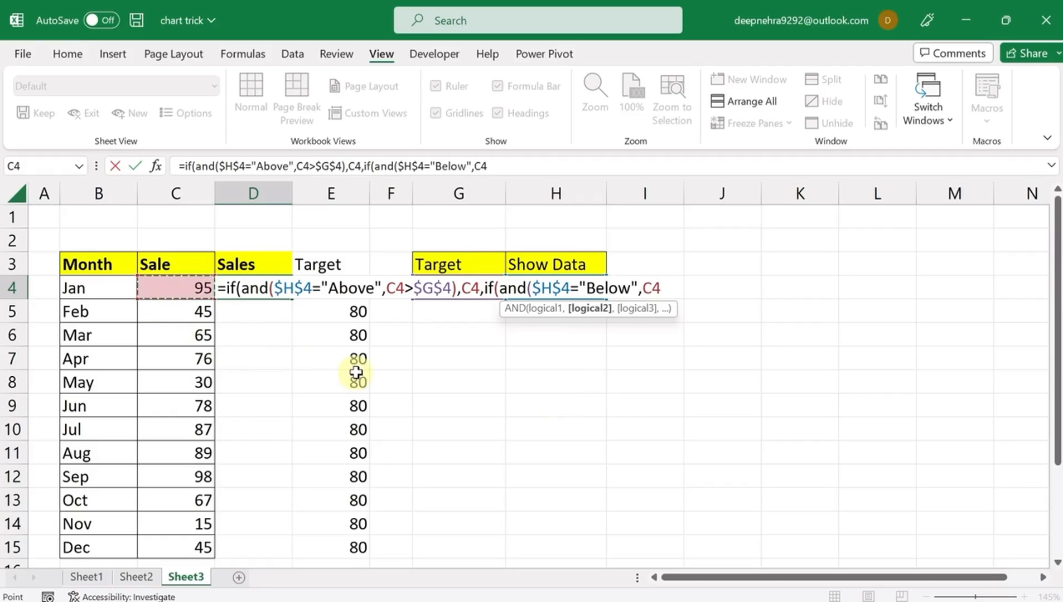
pyautogui.write('<')
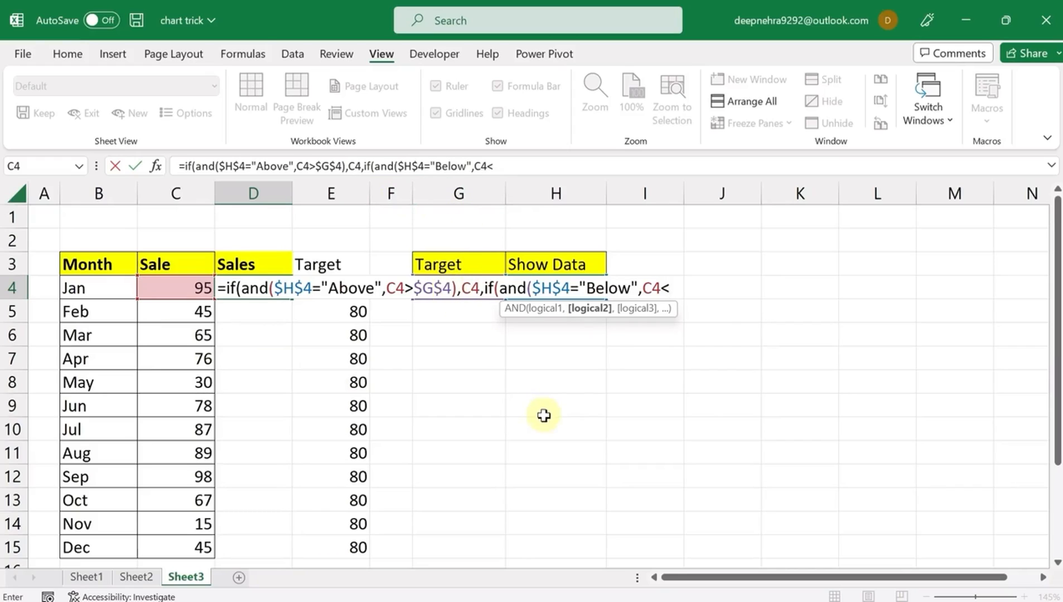
pyautogui.write('g44')
pyautogui.press('F4')
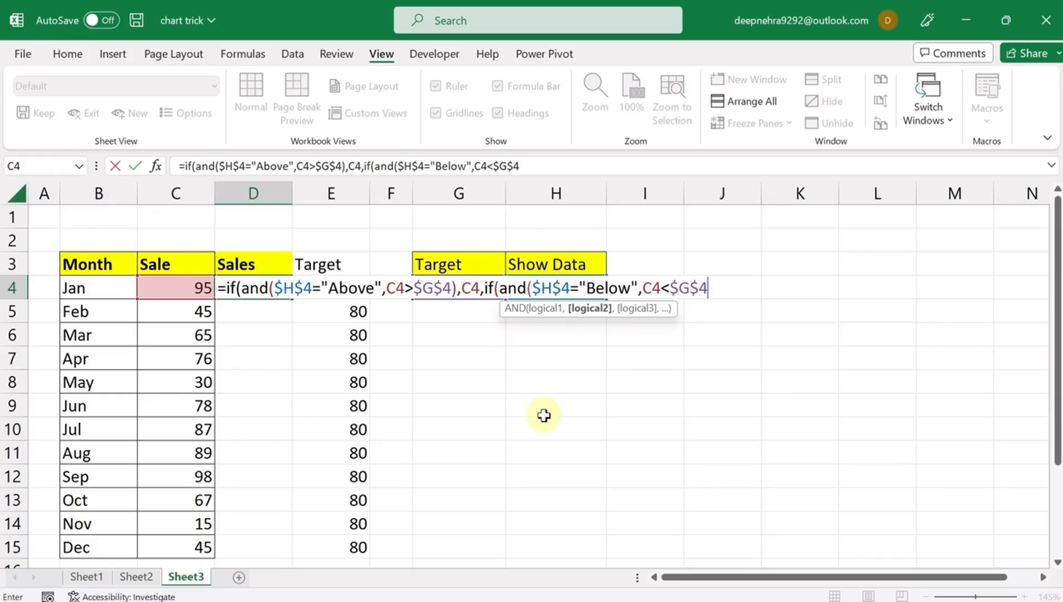
pyautogui.write(')')
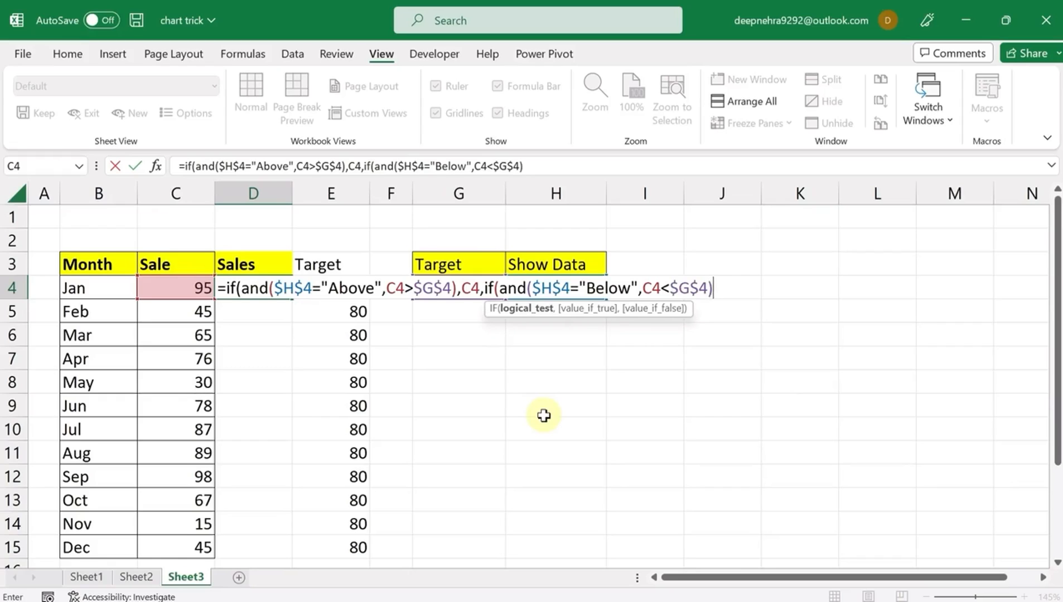
pyautogui.write(',')
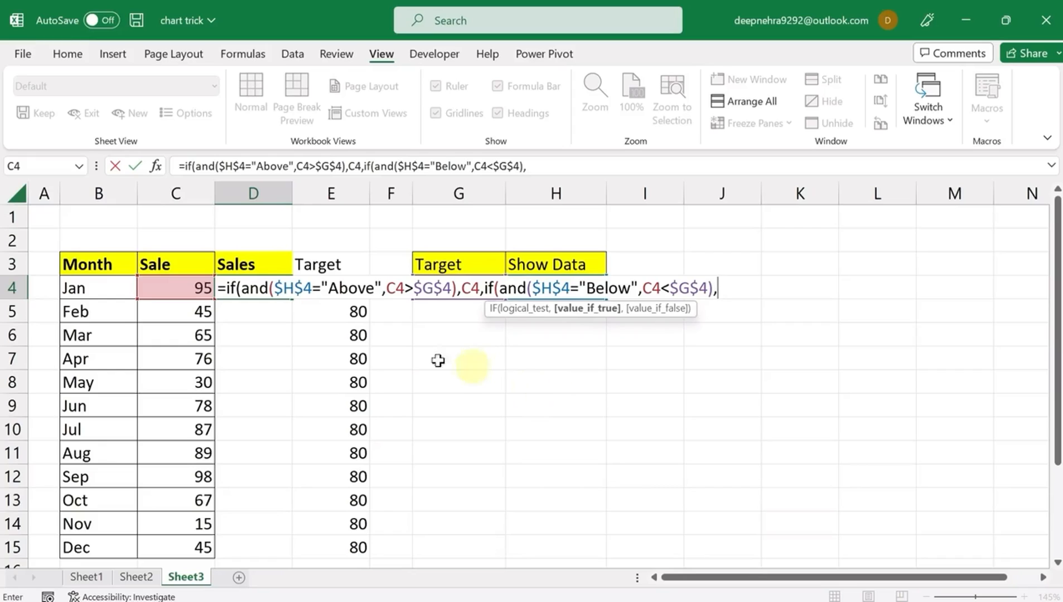
pyautogui.click(171, 293)
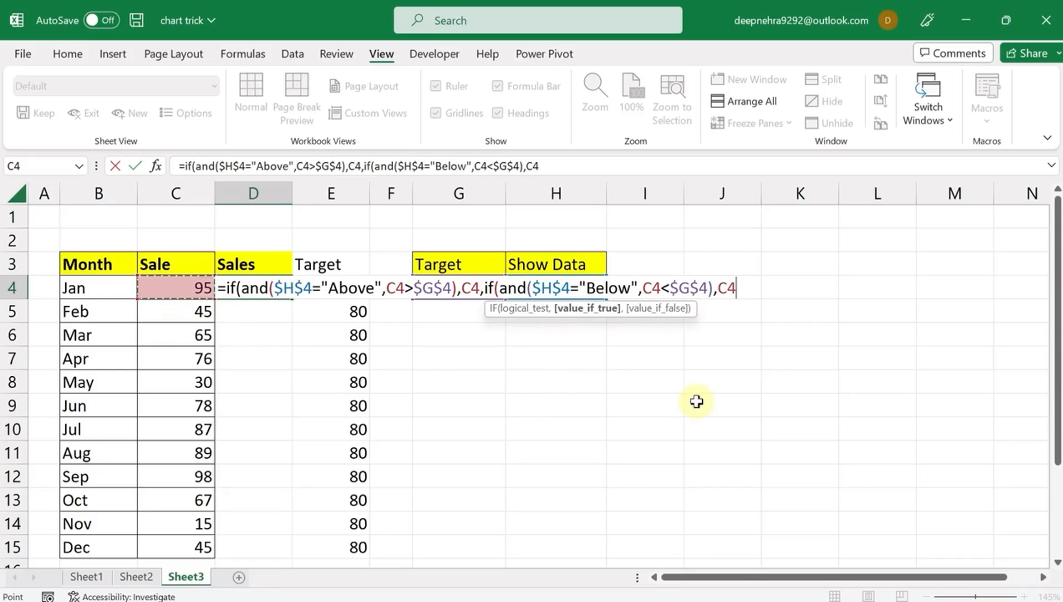
# Finish the D4 formula with a third nested IF that tests $H$4="All" and returns C4, otherwise 0, accepting the suggested closing parenthesis
pyautogui.write(',')
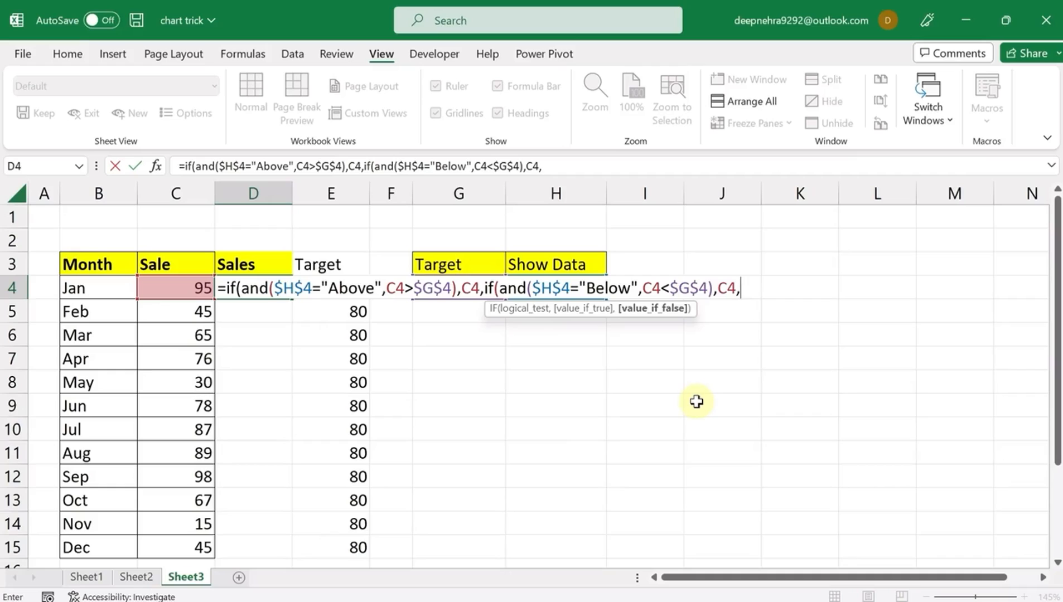
pyautogui.write('if(')
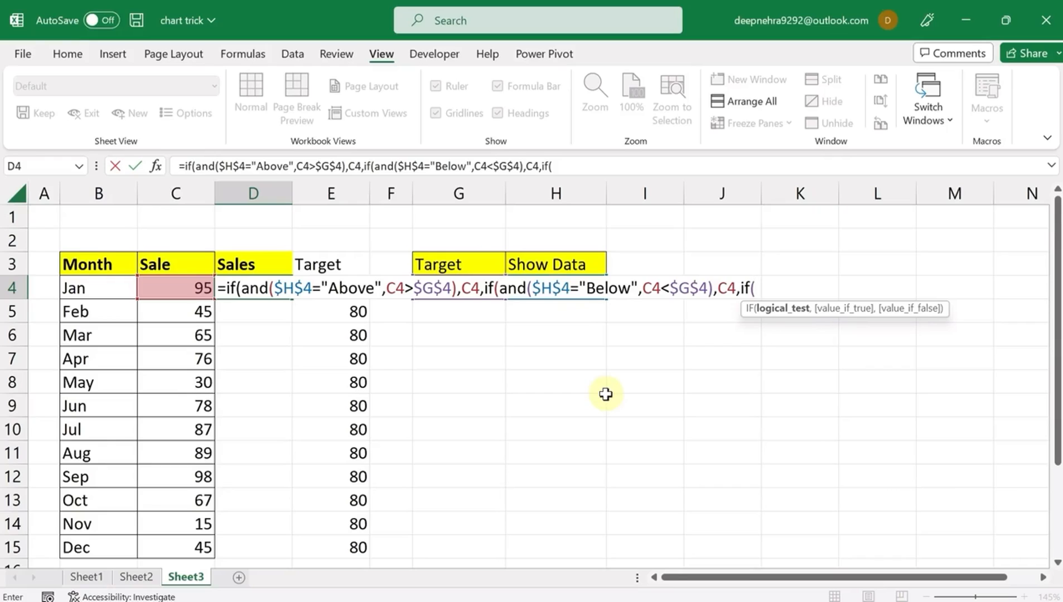
pyautogui.write('h4')
pyautogui.press('F4')
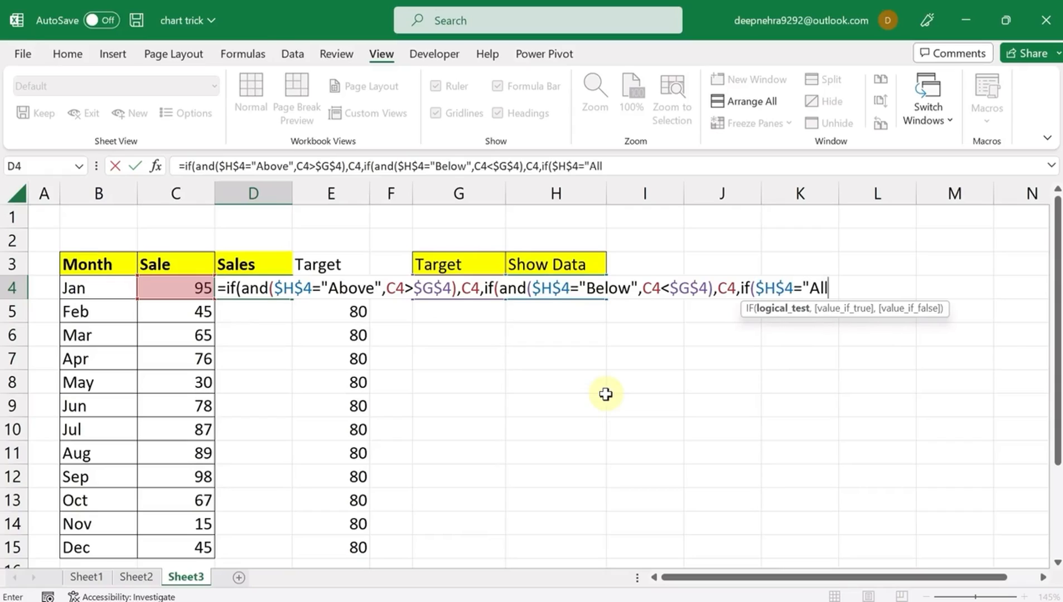
pyautogui.write('="All",')
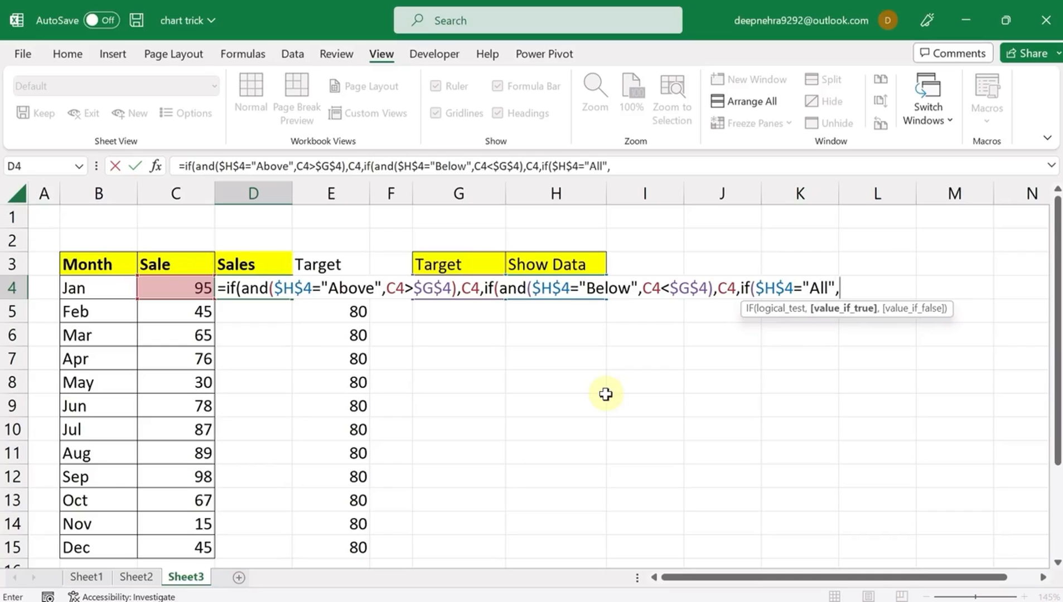
pyautogui.click(154, 285)
pyautogui.write(',')
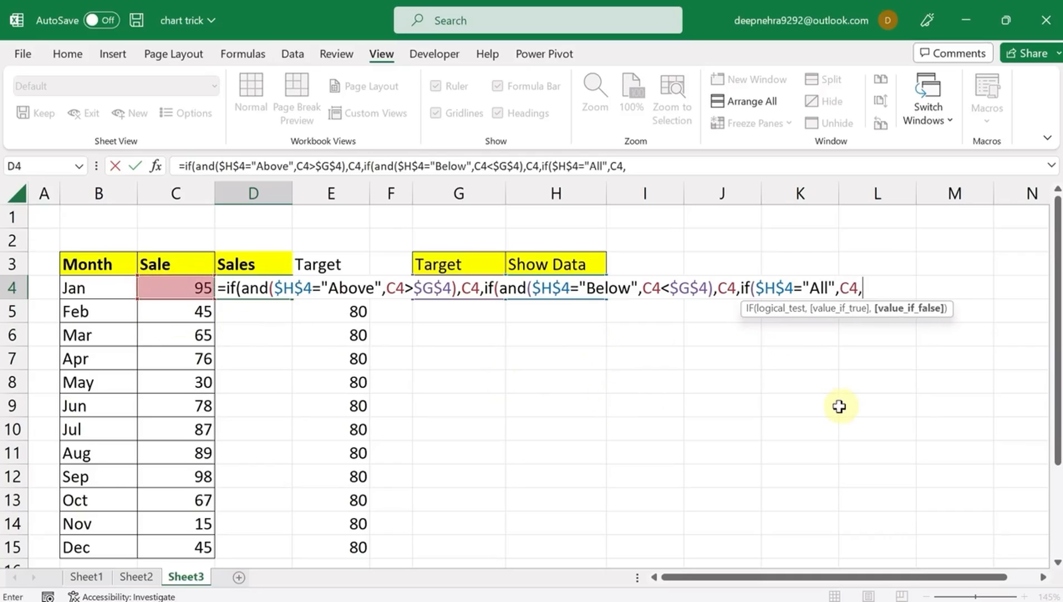
pyautogui.write('0))')
pyautogui.press('Return')
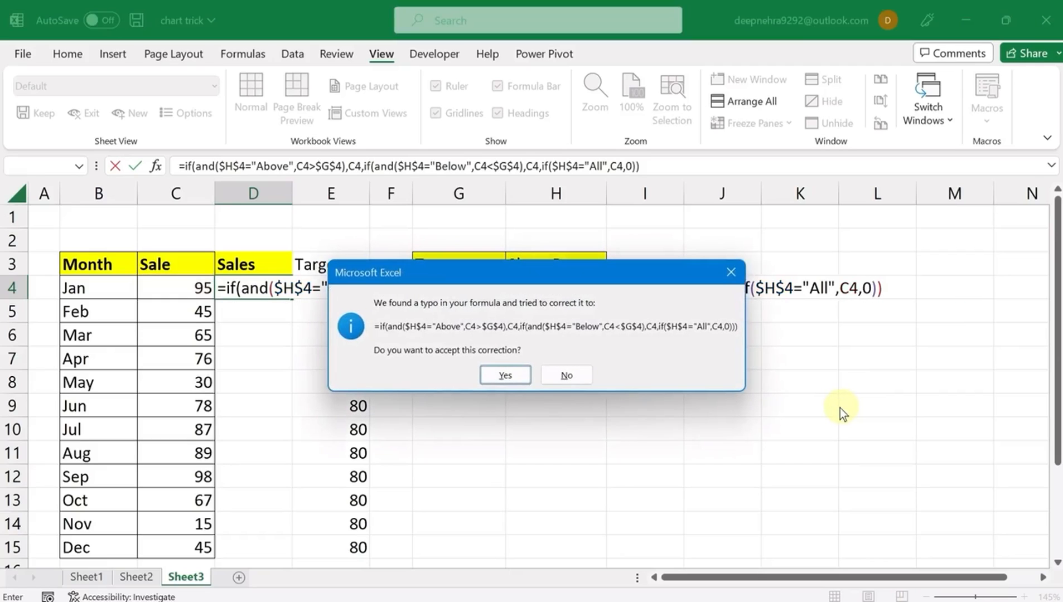
pyautogui.press('Return')
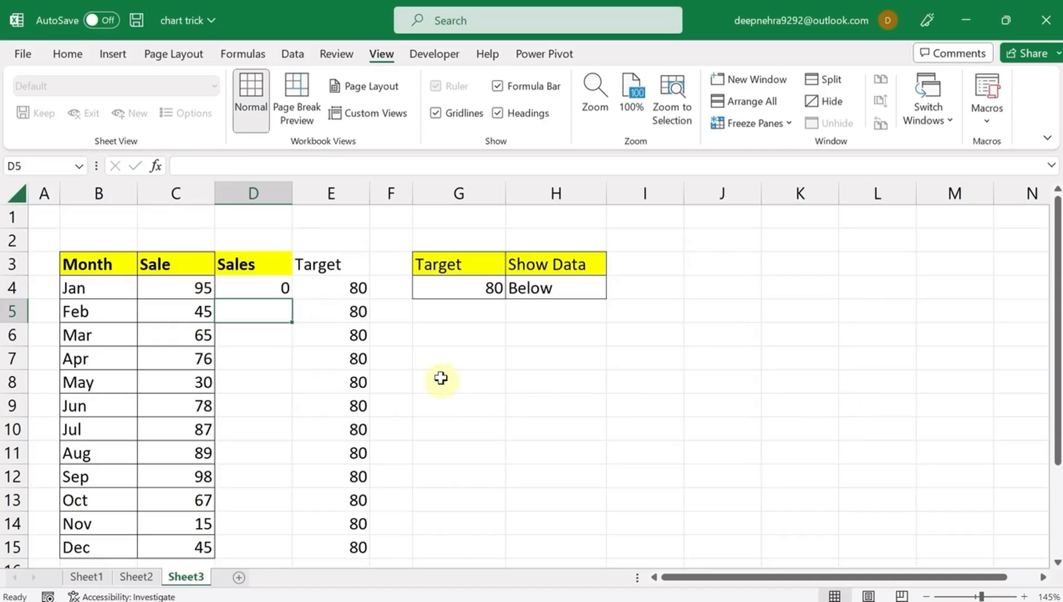
# Copy the D4 formula down the Sales column through D15
pyautogui.click(264, 291)
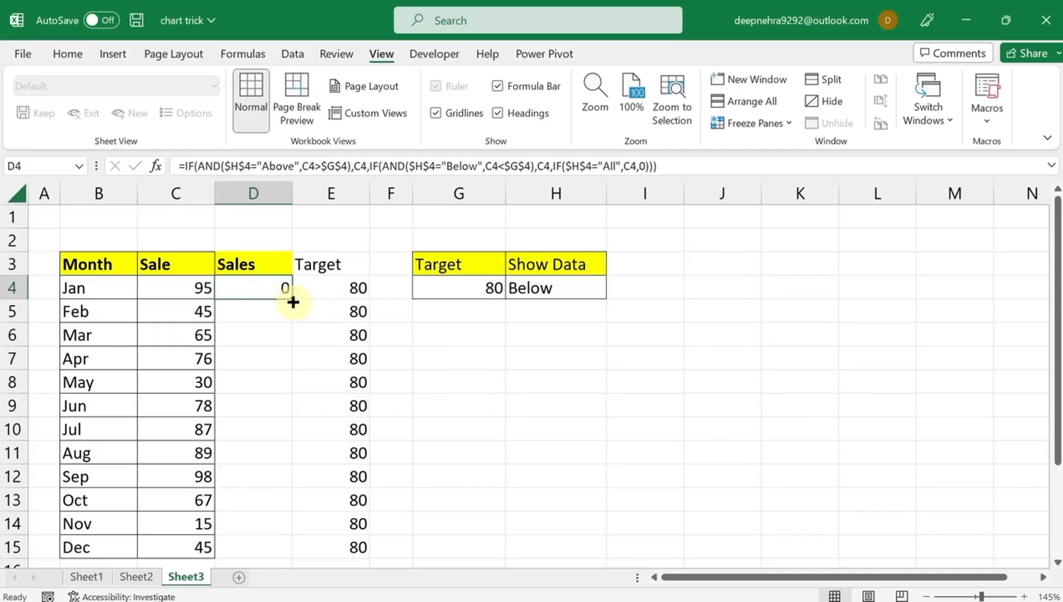
pyautogui.doubleClick(293, 302)
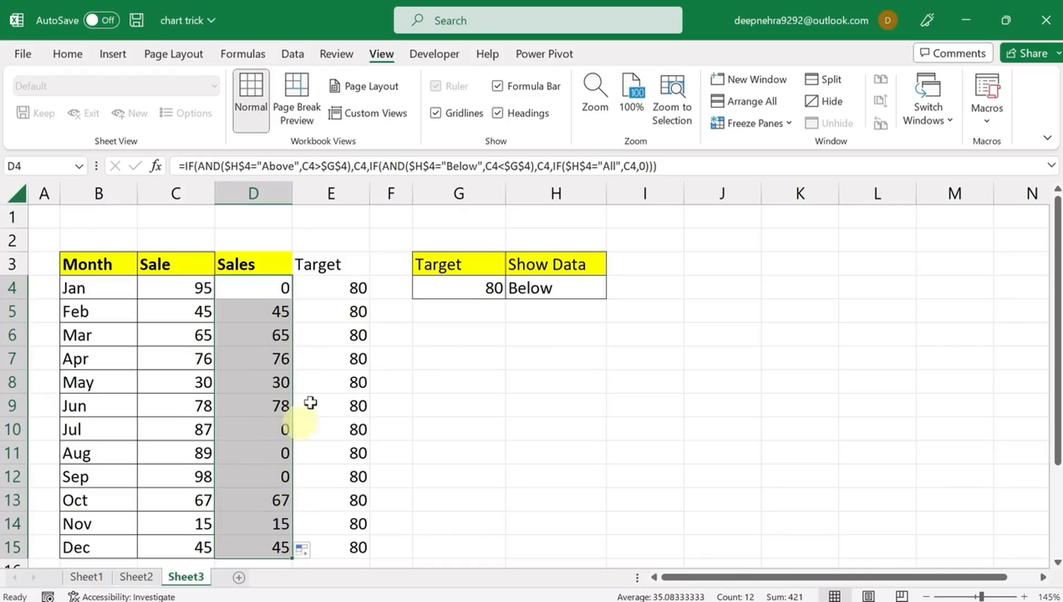
pyautogui.click(464, 290)
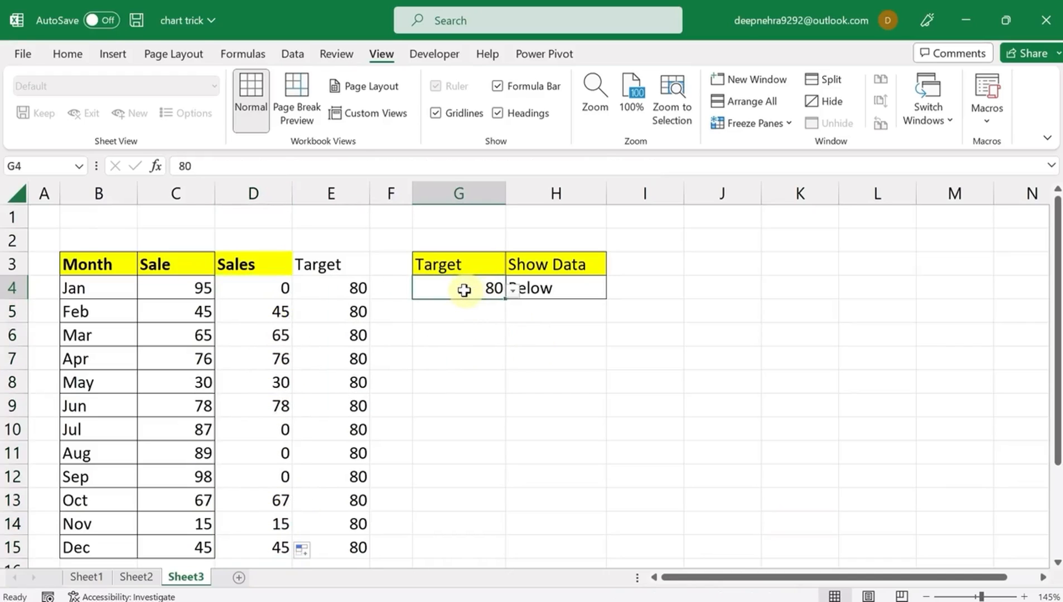
# Test the Sales formula by switching Show Data in H4 to Above, followed by All
pyautogui.click(580, 285)
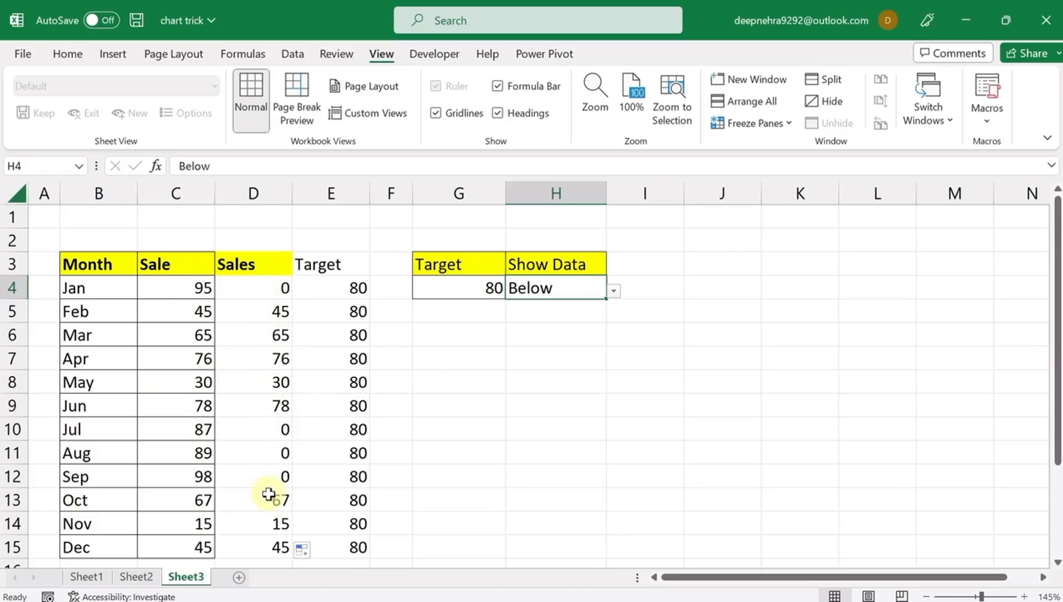
pyautogui.click(613, 291)
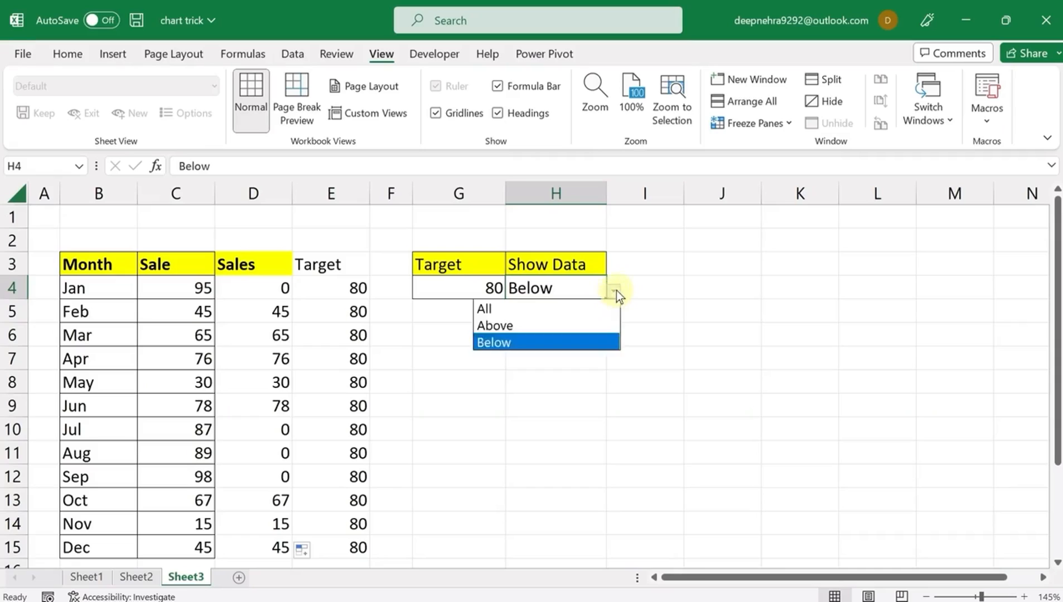
pyautogui.click(527, 324)
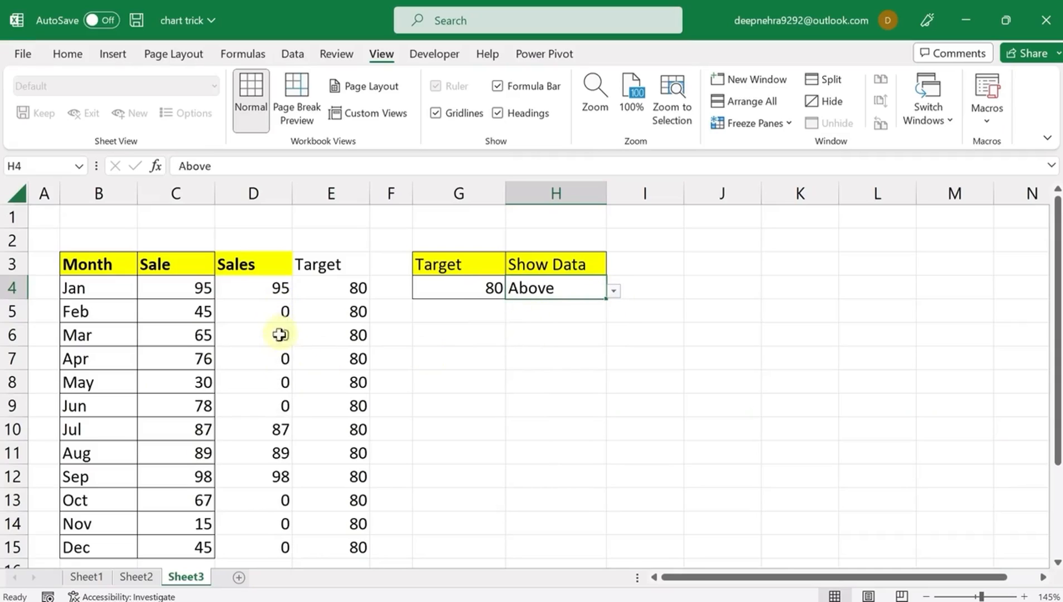
pyautogui.click(614, 291)
pyautogui.click(529, 309)
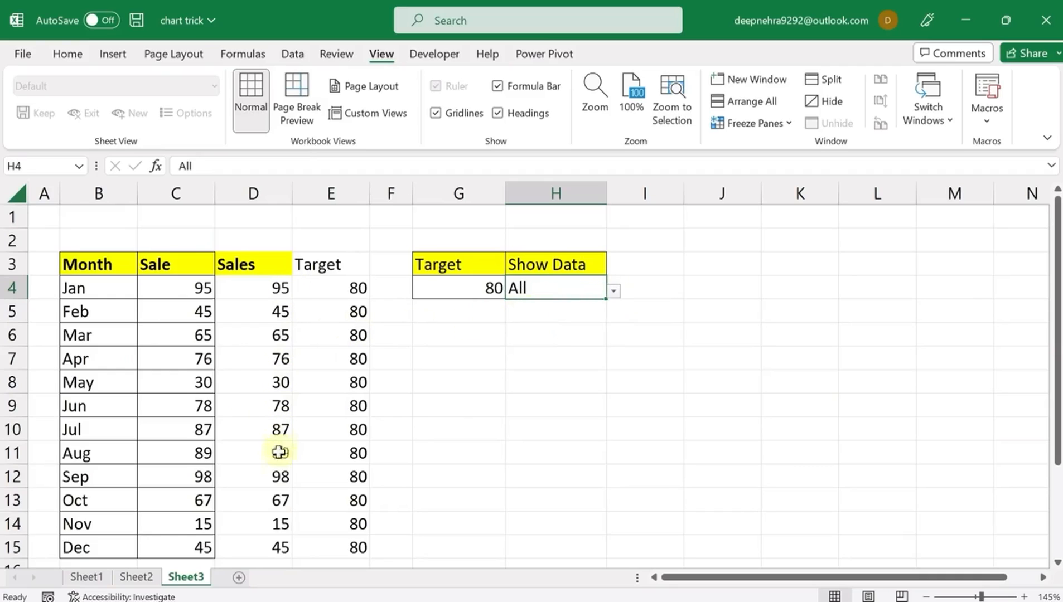
# Set the target in G4 to 60
pyautogui.click(471, 288)
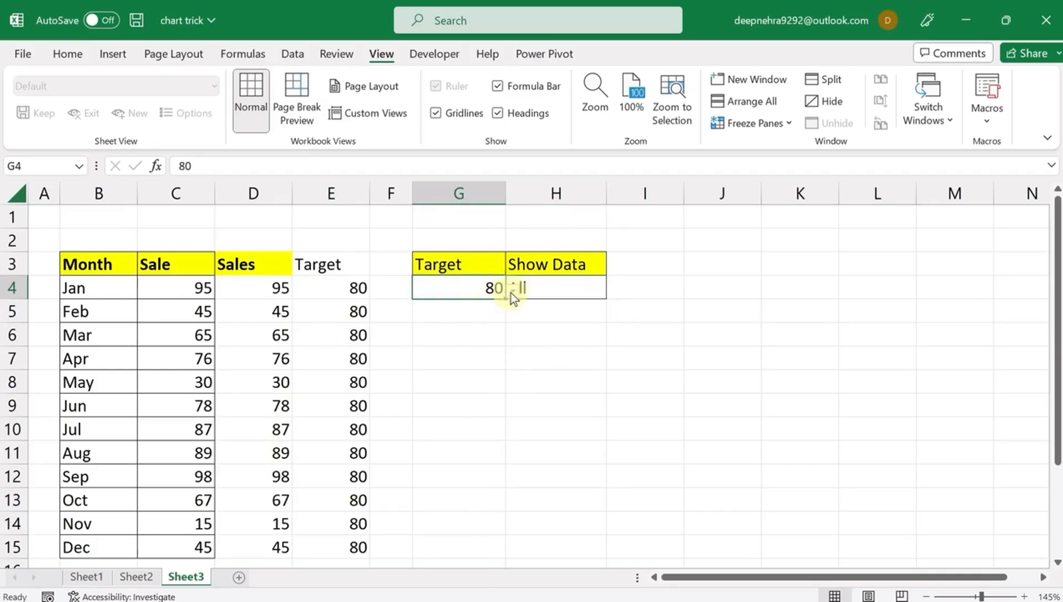
pyautogui.click(512, 293)
pyautogui.click(410, 371)
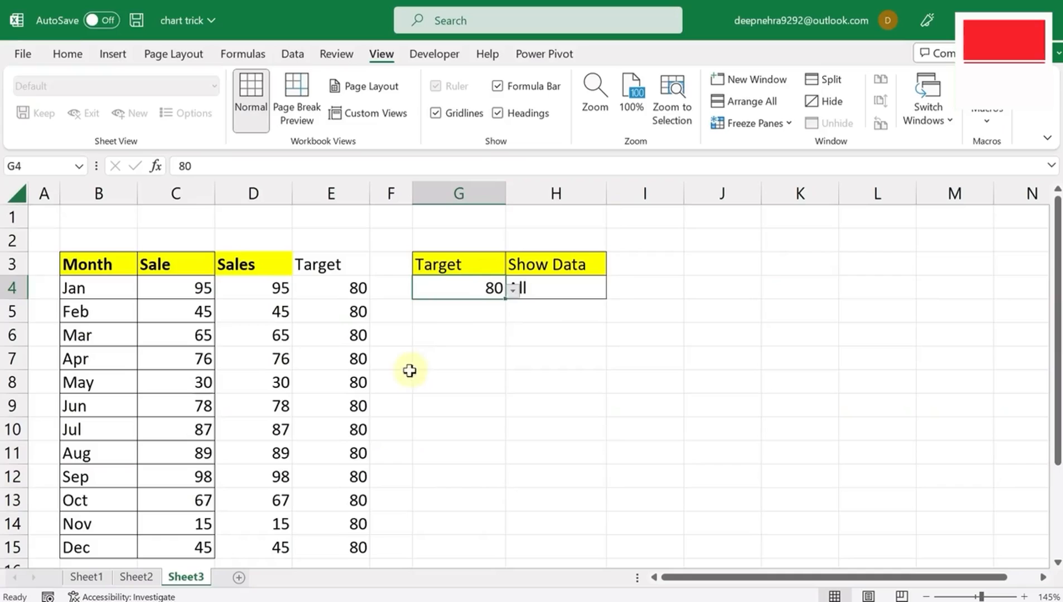
# Test the Sales column against the 60 target by choosing Below in H4, and leave Show Data set to Above
pyautogui.click(602, 289)
pyautogui.click(615, 293)
pyautogui.click(510, 342)
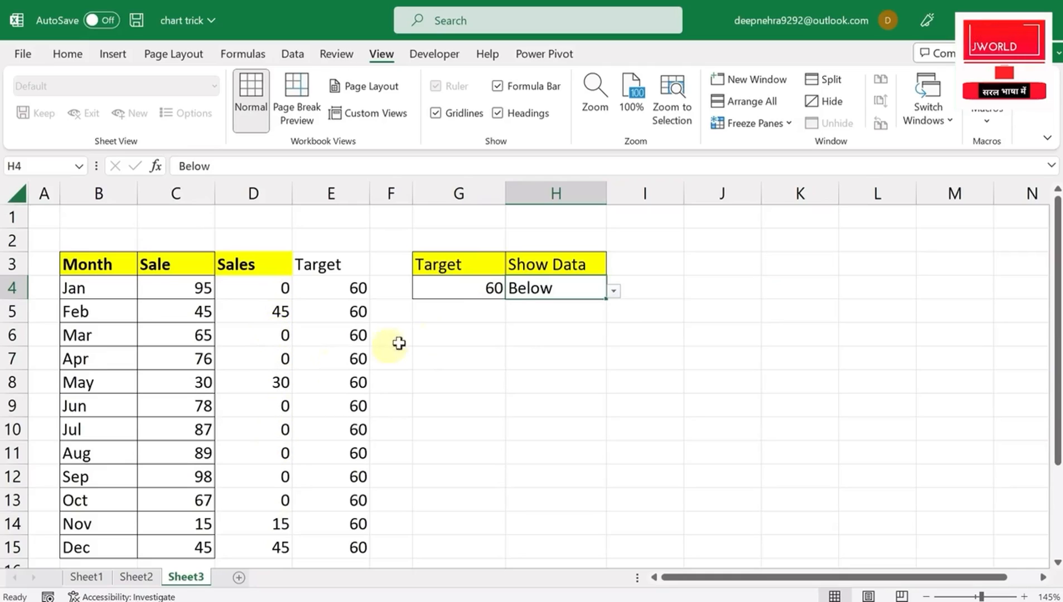
pyautogui.click(613, 291)
pyautogui.click(527, 326)
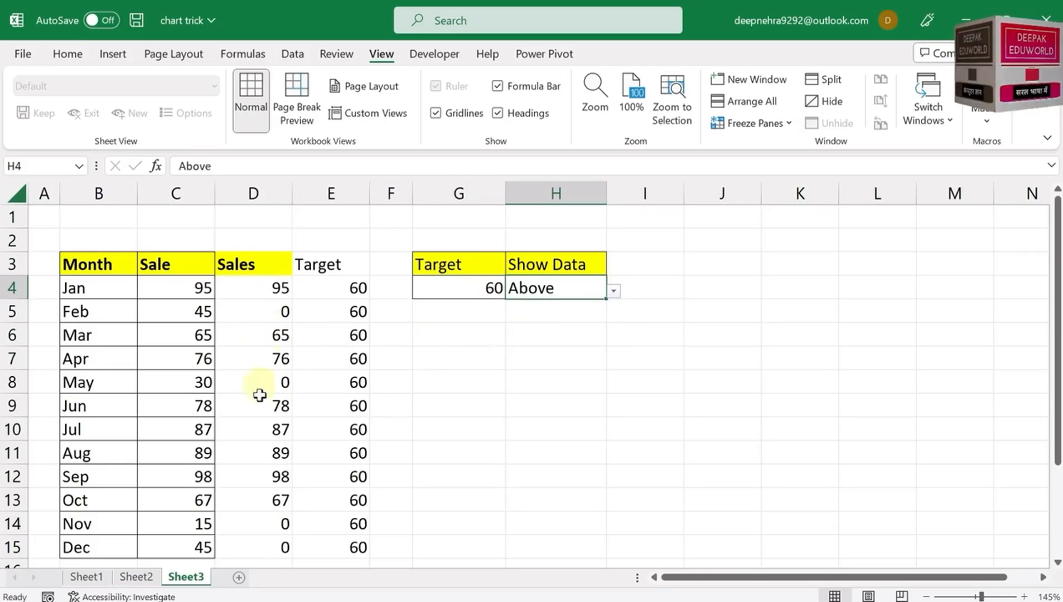
# Insert a 2-D clustered column chart from the Month column B3:B15 and the Sales and Target columns D3:E15
pyautogui.click(599, 388)
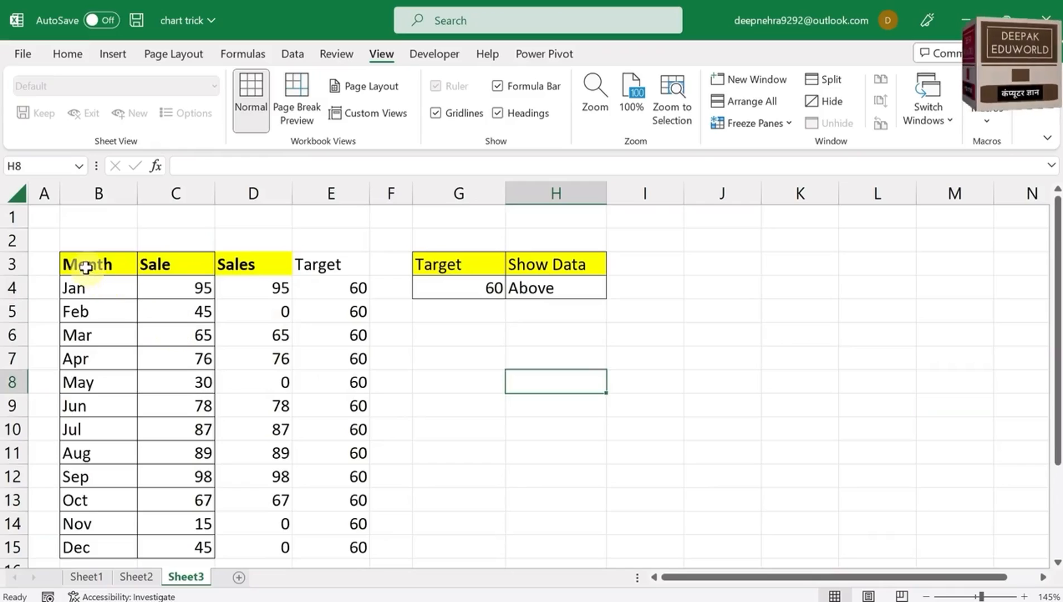
pyautogui.moveTo(75, 264); pyautogui.dragTo(83, 550)
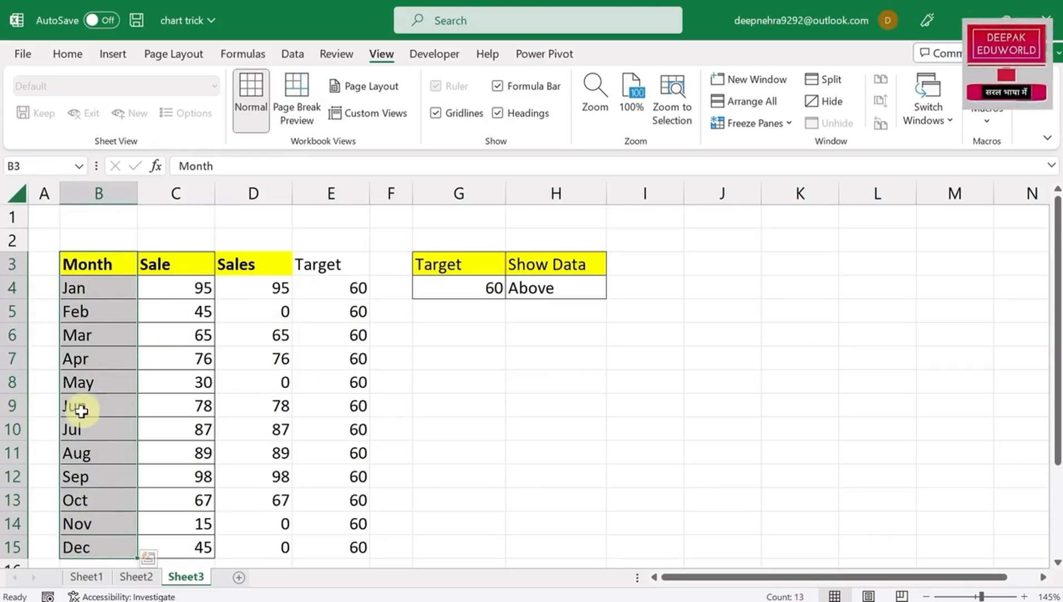
pyautogui.moveTo(236, 262); pyautogui.dragTo(315, 541)
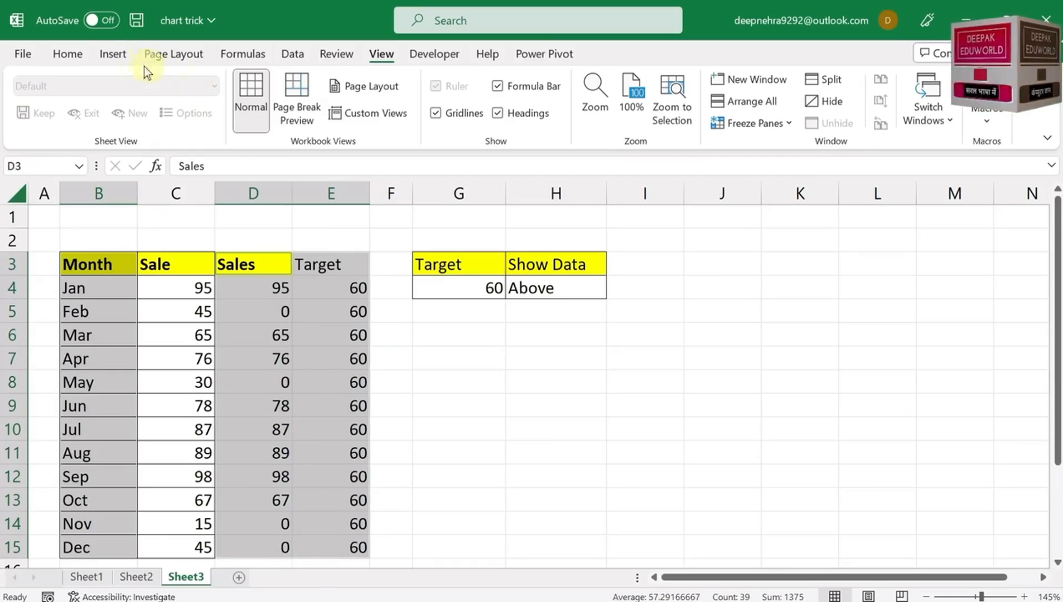
pyautogui.click(107, 55)
pyautogui.click(391, 80)
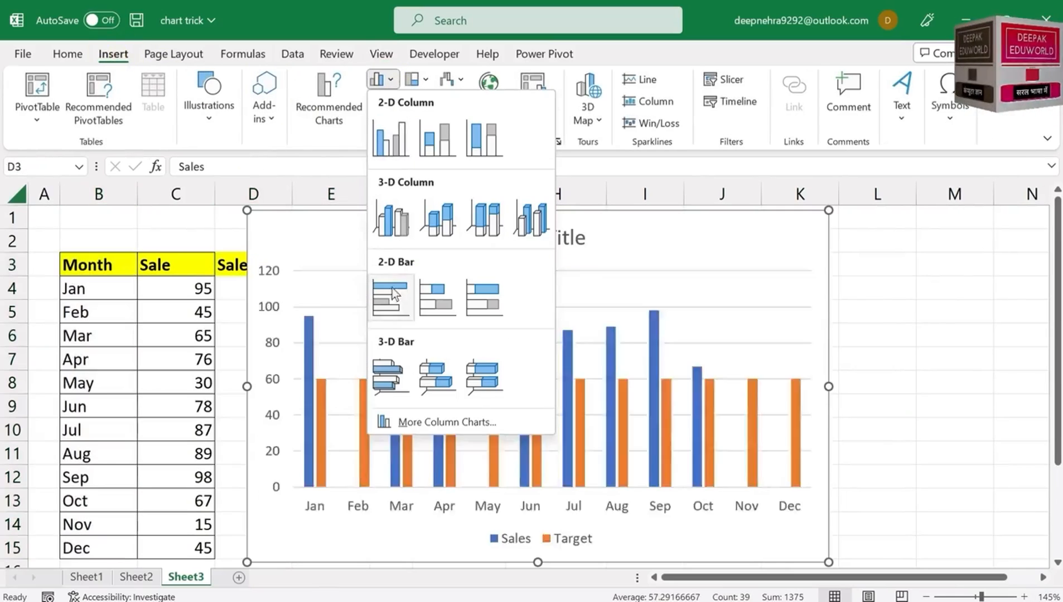
pyautogui.click(395, 161)
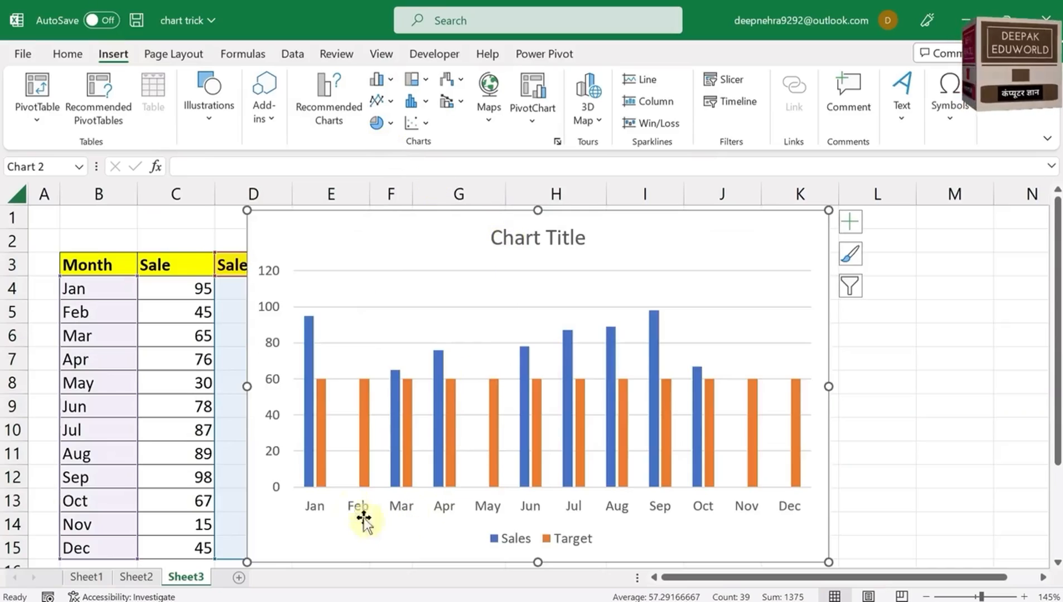
# Change the chart type of the Target series to Line, keeping Sales as clustered columns
pyautogui.moveTo(323, 413)
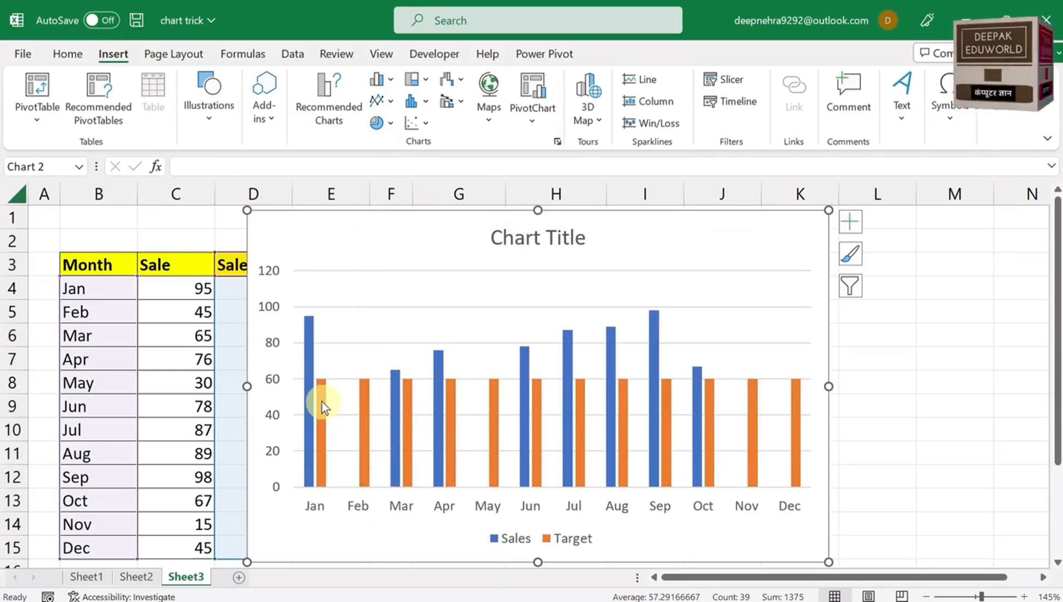
pyautogui.rightClick(322, 402)
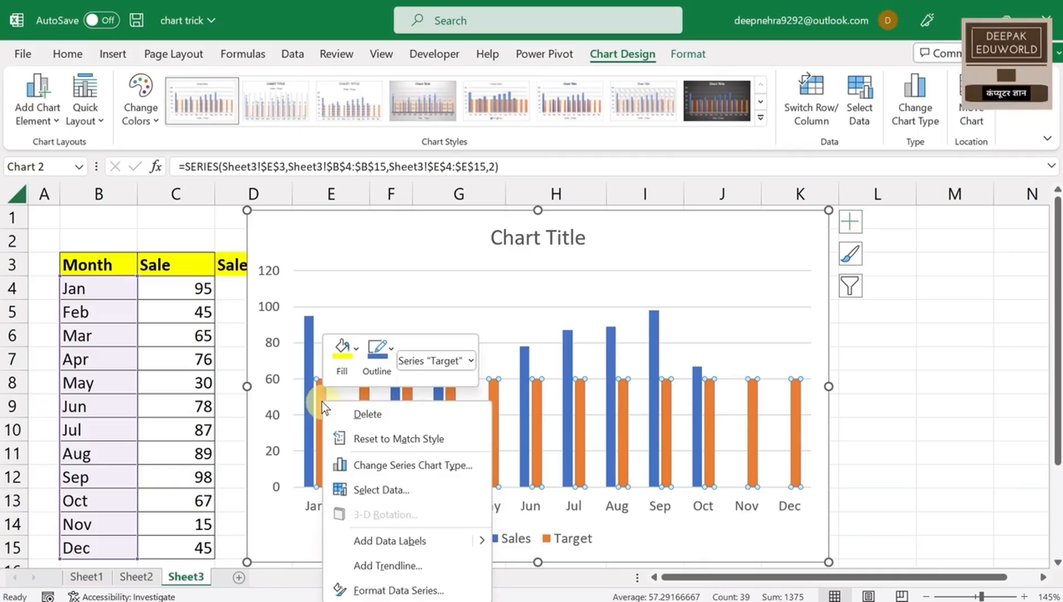
pyautogui.click(391, 466)
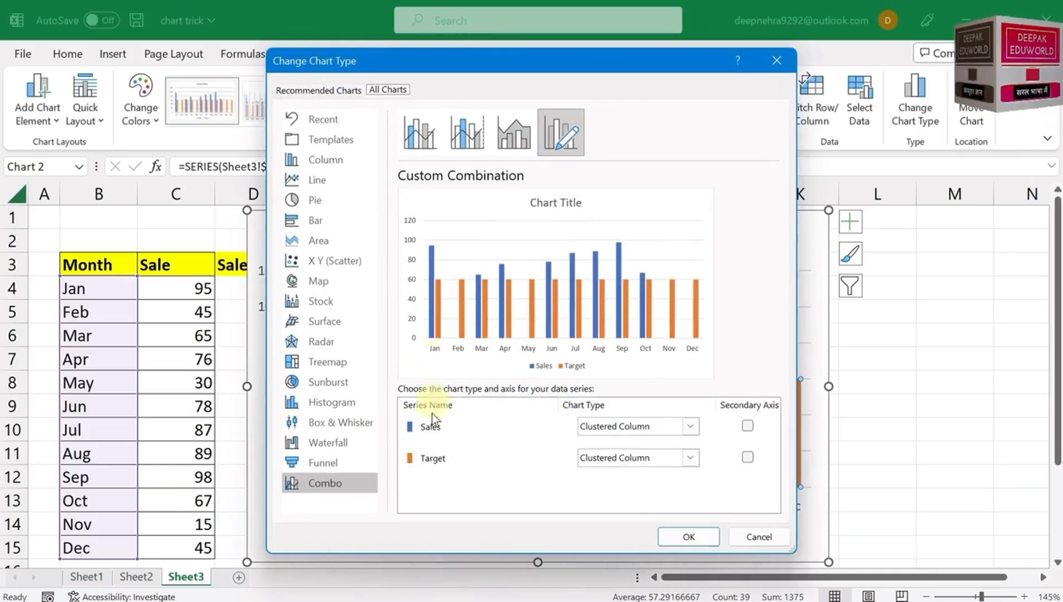
pyautogui.click(688, 457)
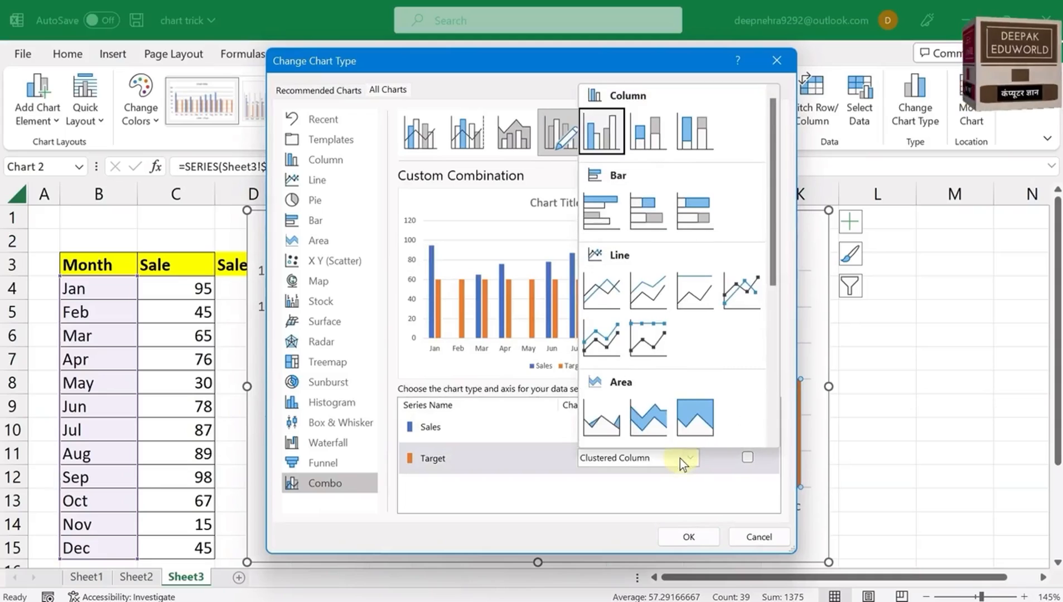
pyautogui.click(594, 292)
pyautogui.click(692, 537)
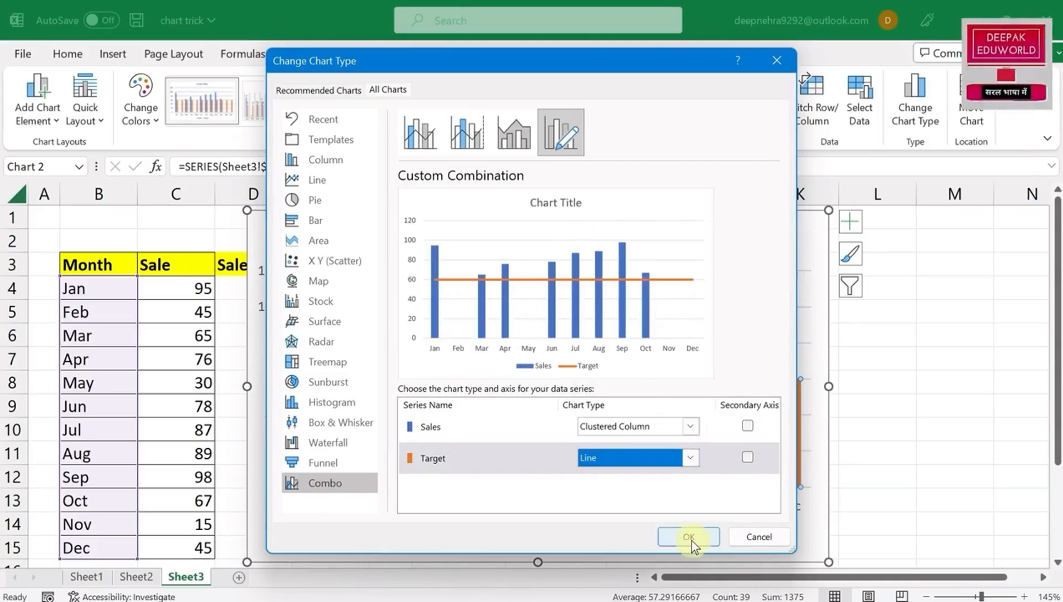
# Shrink the chart from its upper-left corner to uncover the Sales column, and collapse the ribbon
pyautogui.moveTo(246, 212); pyautogui.dragTo(364, 264)
pyautogui.click(245, 228)
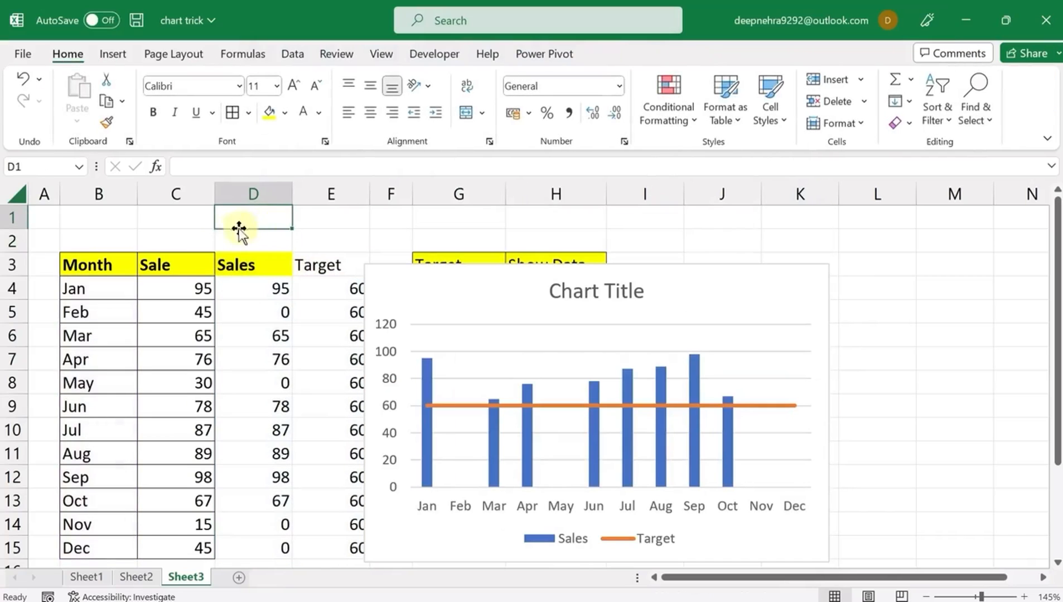
pyautogui.hotkey('ctrl', 'F1')
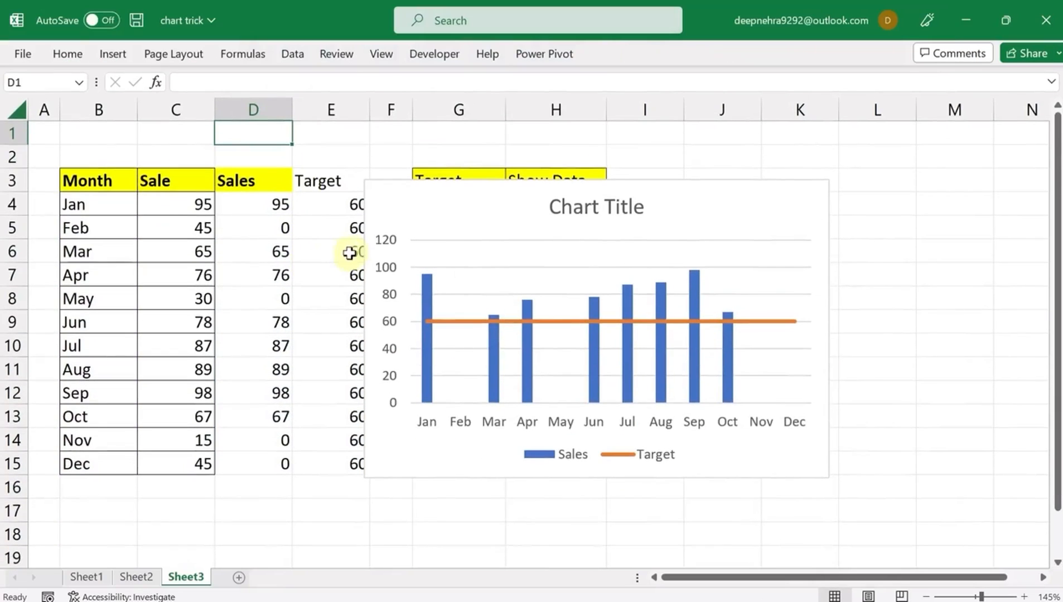
# Delete the chart title and move the chart below the Target and Show Data cells in G3:H4
pyautogui.click(611, 216)
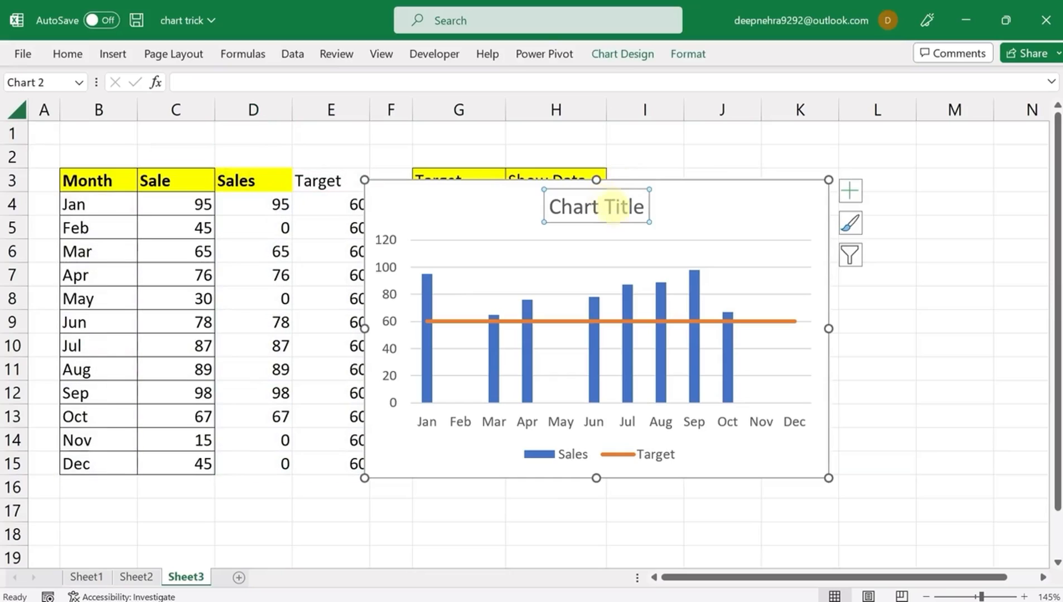
pyautogui.press('Delete')
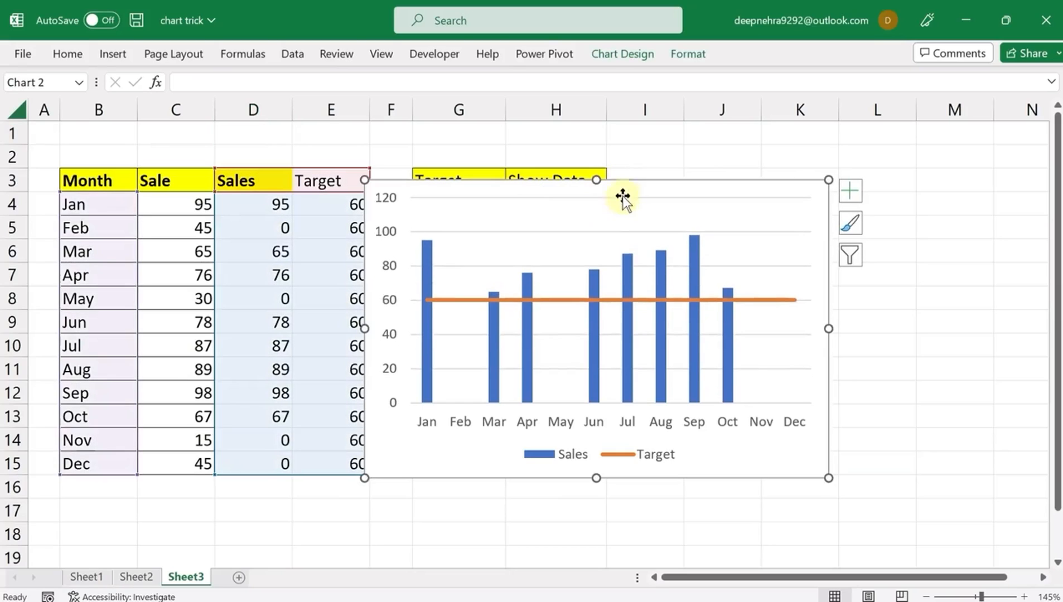
pyautogui.moveTo(622, 180); pyautogui.dragTo(669, 244)
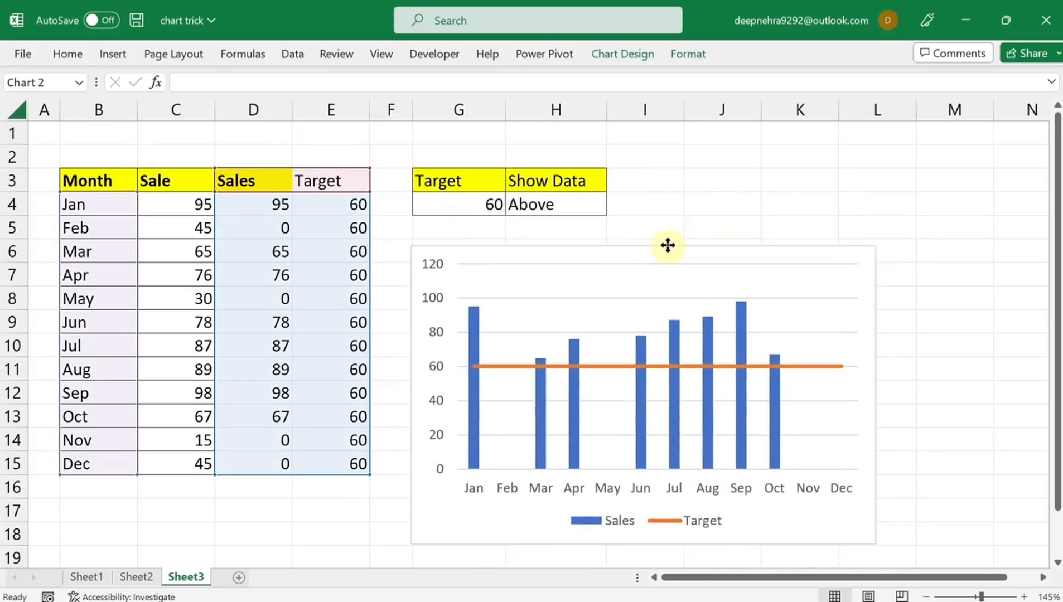
pyautogui.click(847, 189)
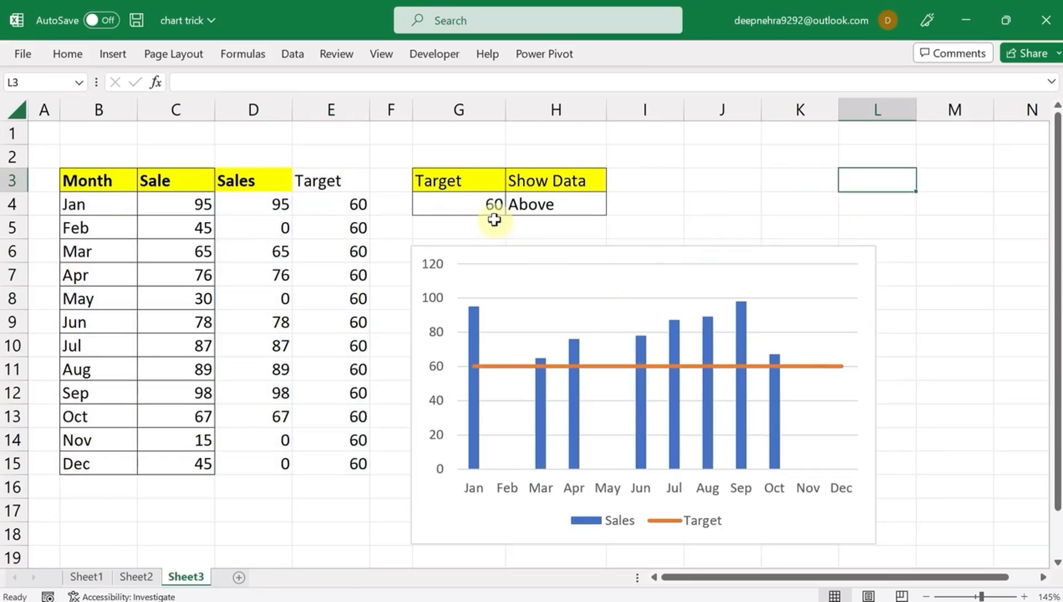
# Test the chart with the target in G4 set to 100 and Show Data in H4 set to Below
pyautogui.click(477, 204)
pyautogui.click(512, 206)
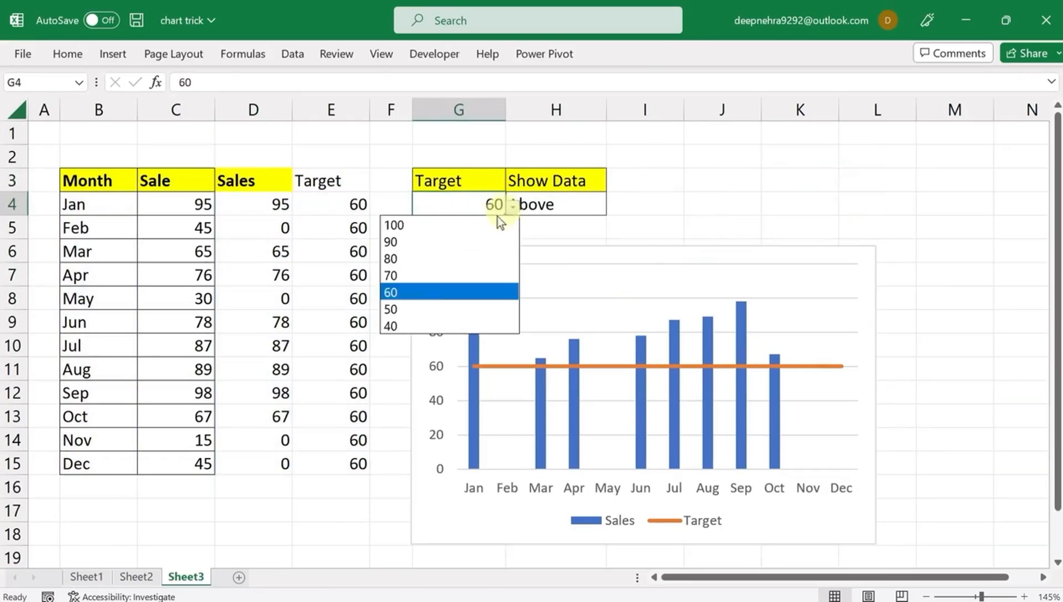
pyautogui.click(430, 226)
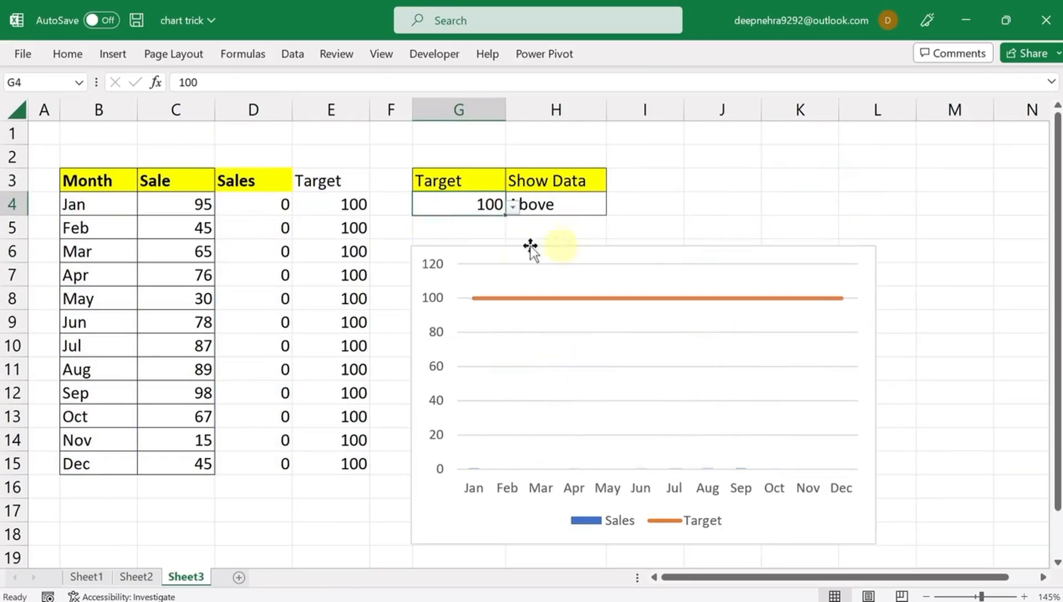
pyautogui.click(579, 209)
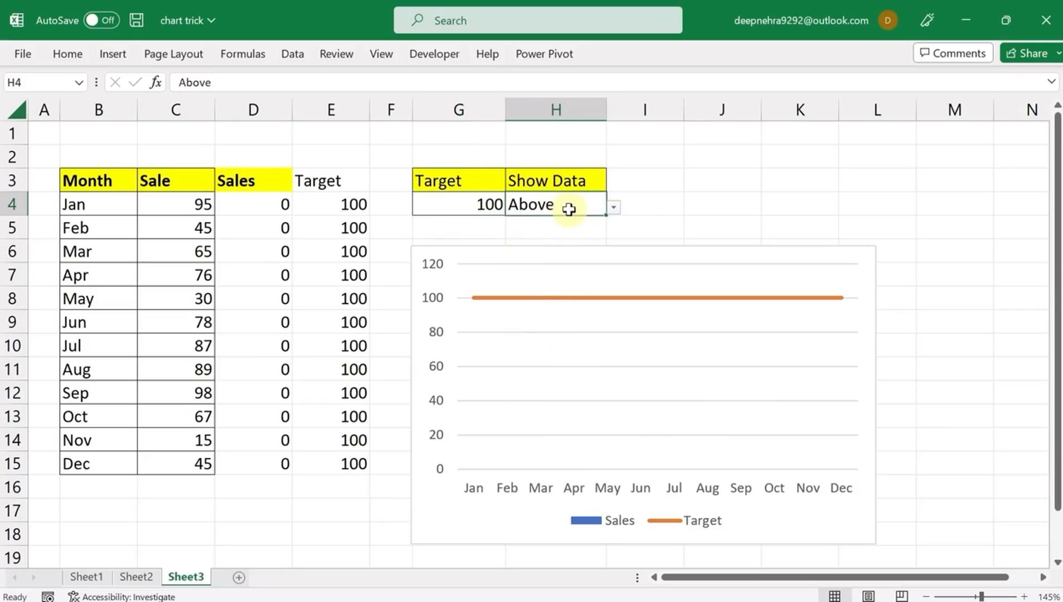
pyautogui.click(614, 209)
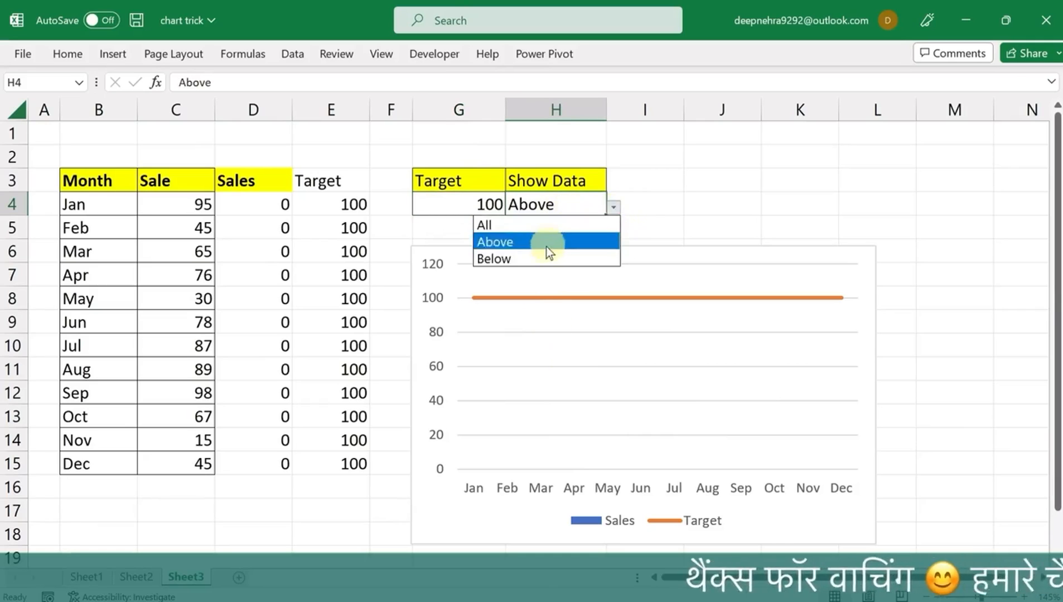
pyautogui.click(549, 258)
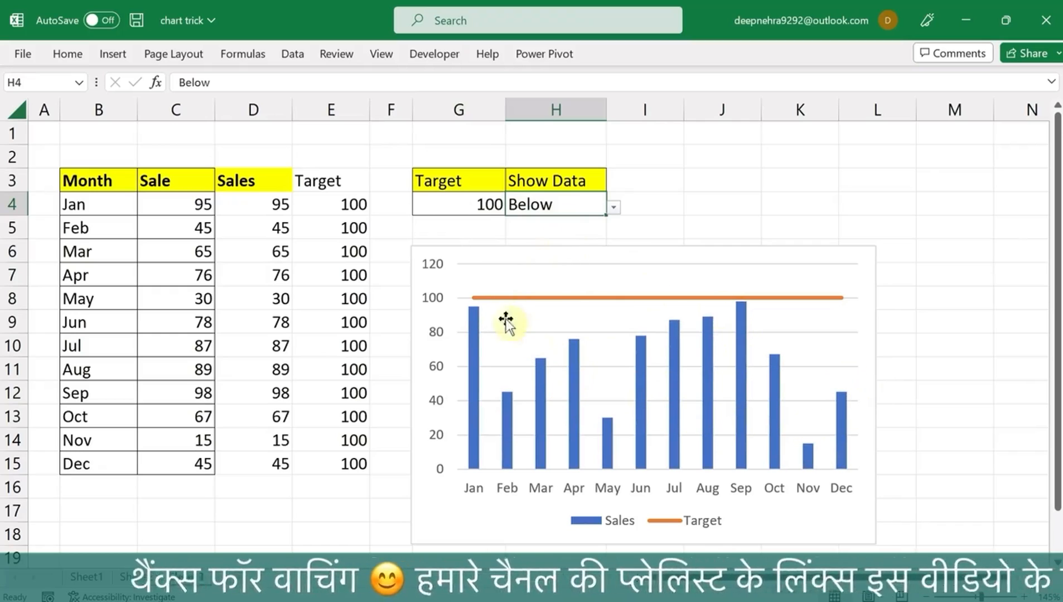
# Set the target in G4 to 70 and switch Show Data in H4 to Above
pyautogui.click(485, 208)
pyautogui.click(511, 207)
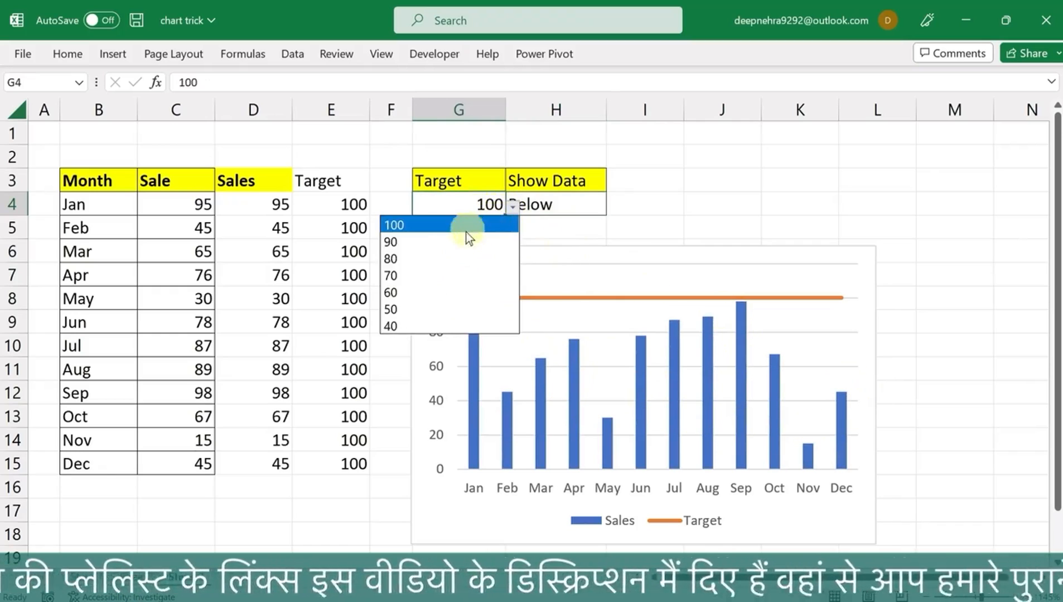
pyautogui.click(422, 277)
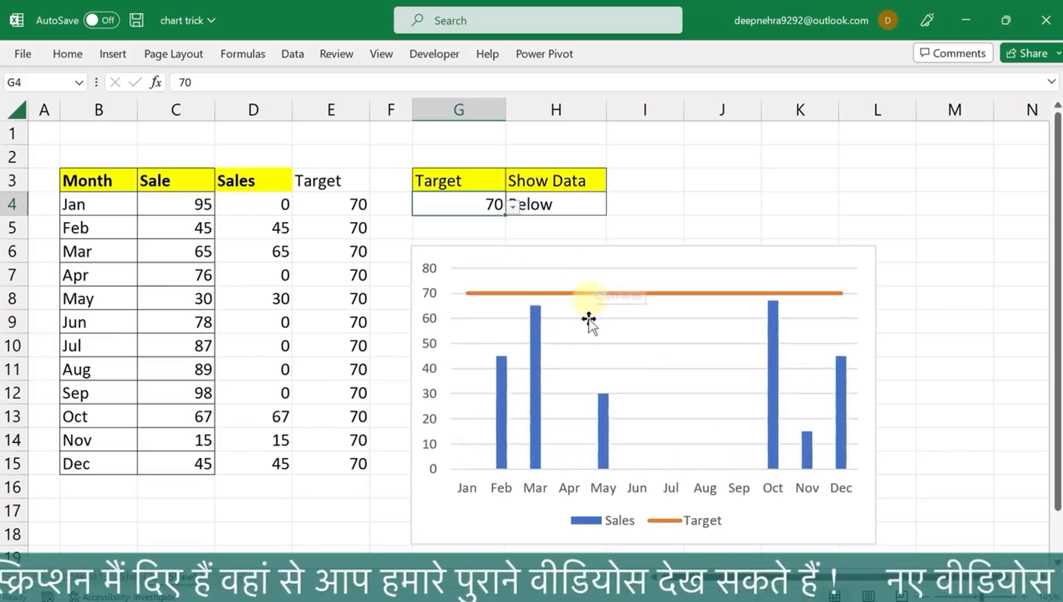
pyautogui.click(691, 206)
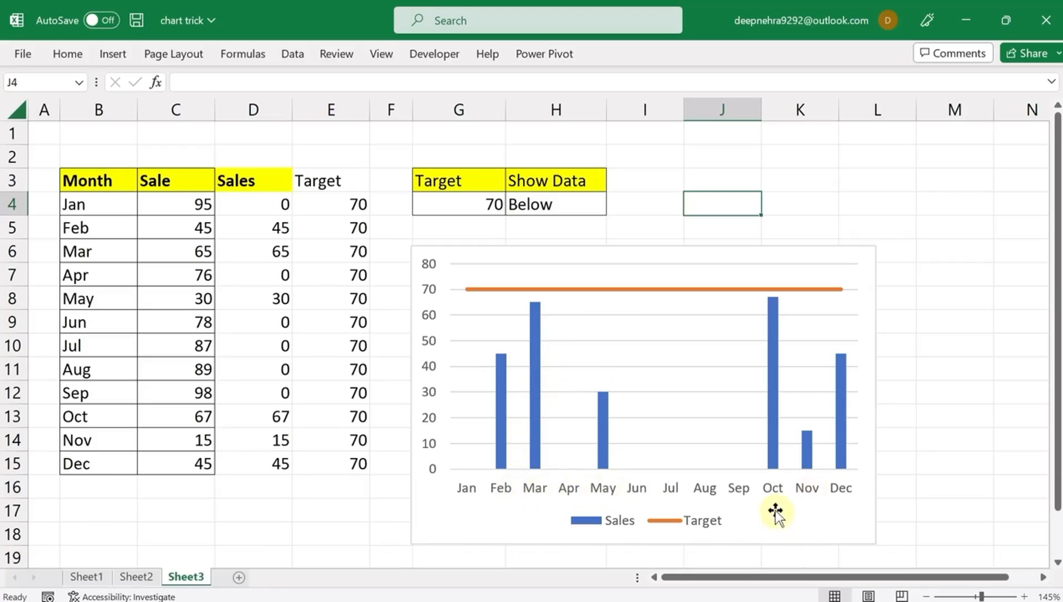
pyautogui.click(592, 210)
pyautogui.click(614, 208)
pyautogui.click(538, 241)
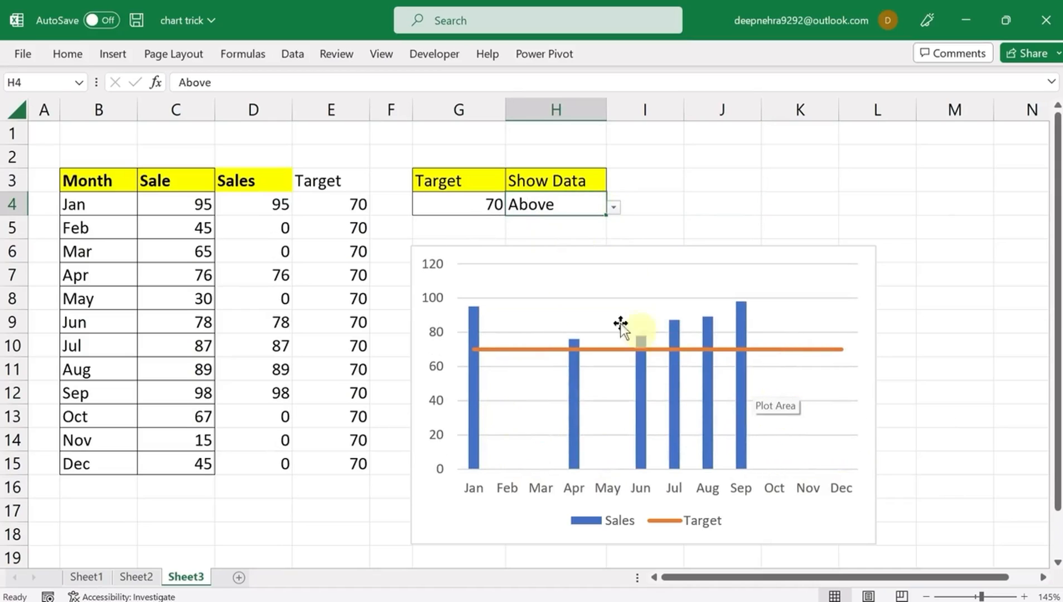
# Delete the major horizontal gridlines from the chart
pyautogui.click(520, 266)
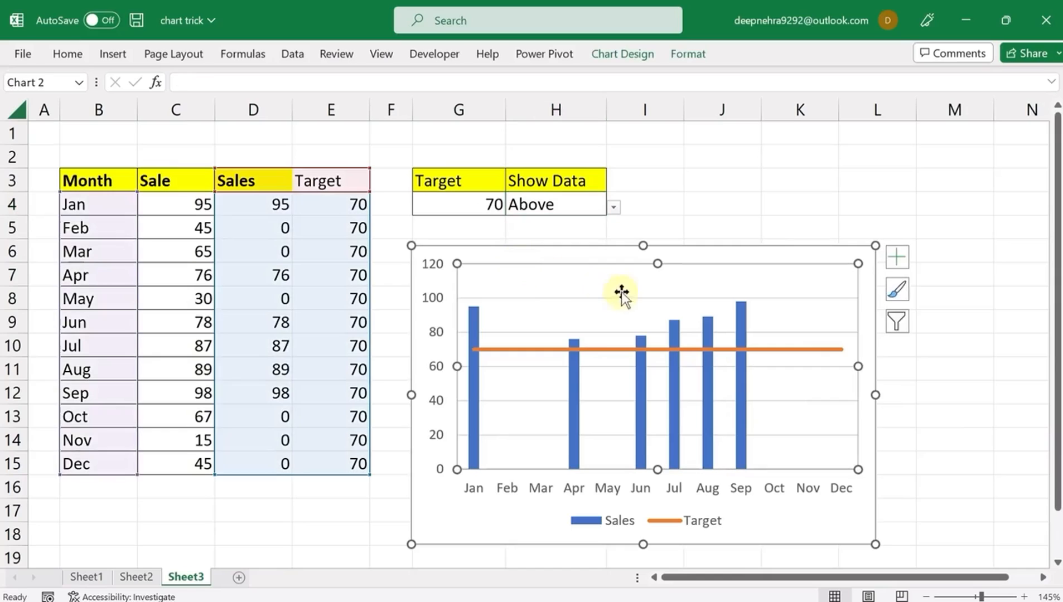
pyautogui.click(578, 299)
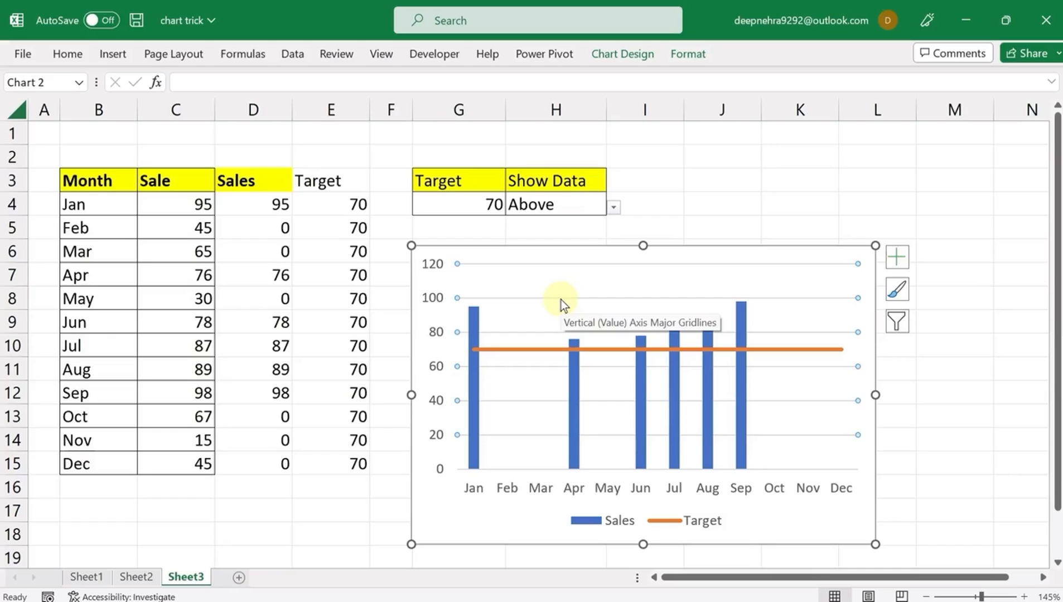
pyautogui.press('Delete')
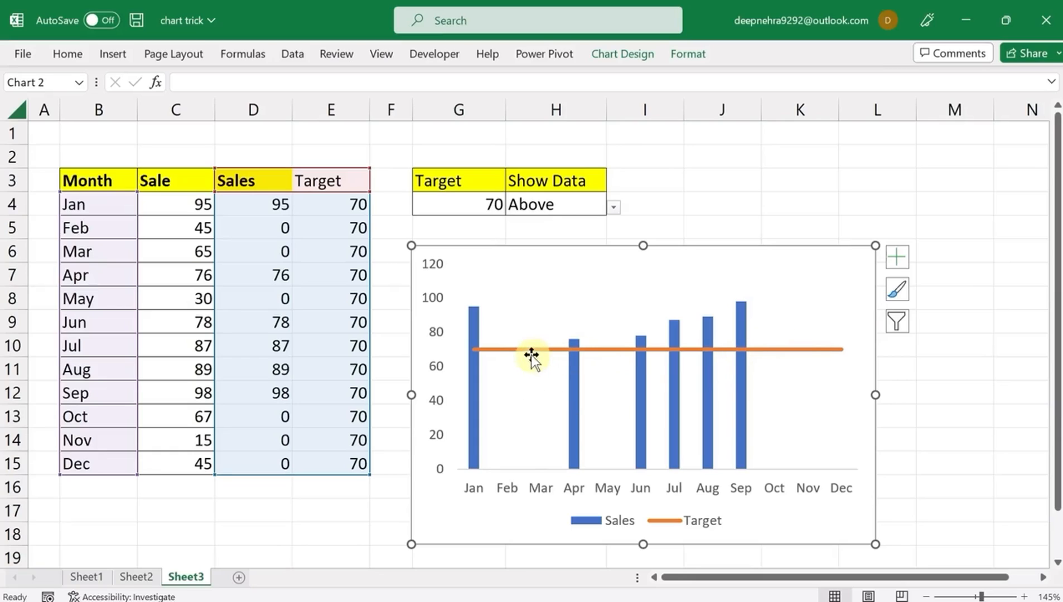
# Add a data label to the Target line's Feb point and move it to the start of the line, beside the value axis
pyautogui.click(494, 350)
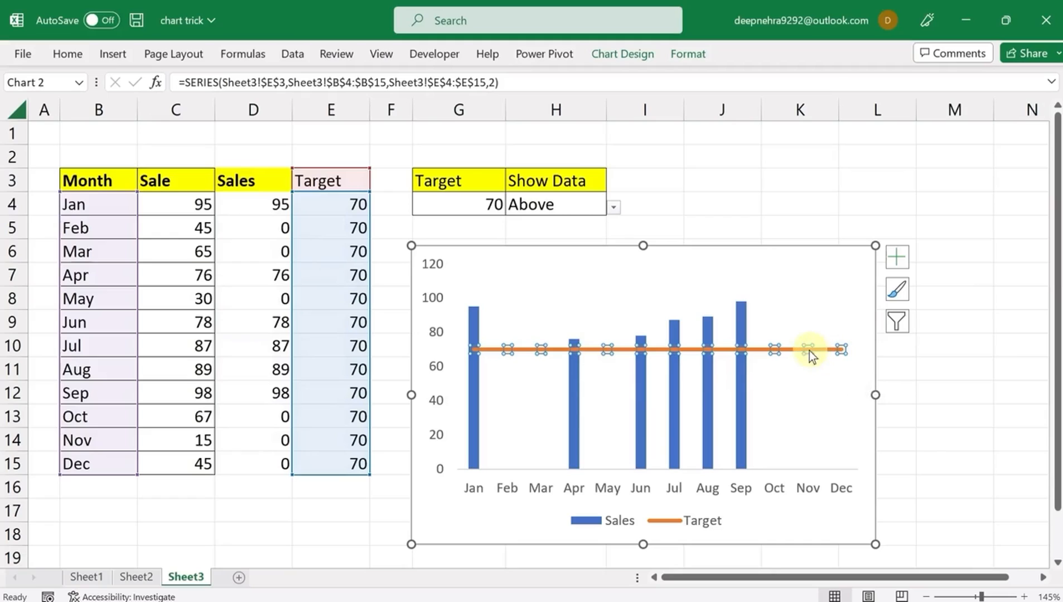
pyautogui.click(473, 350)
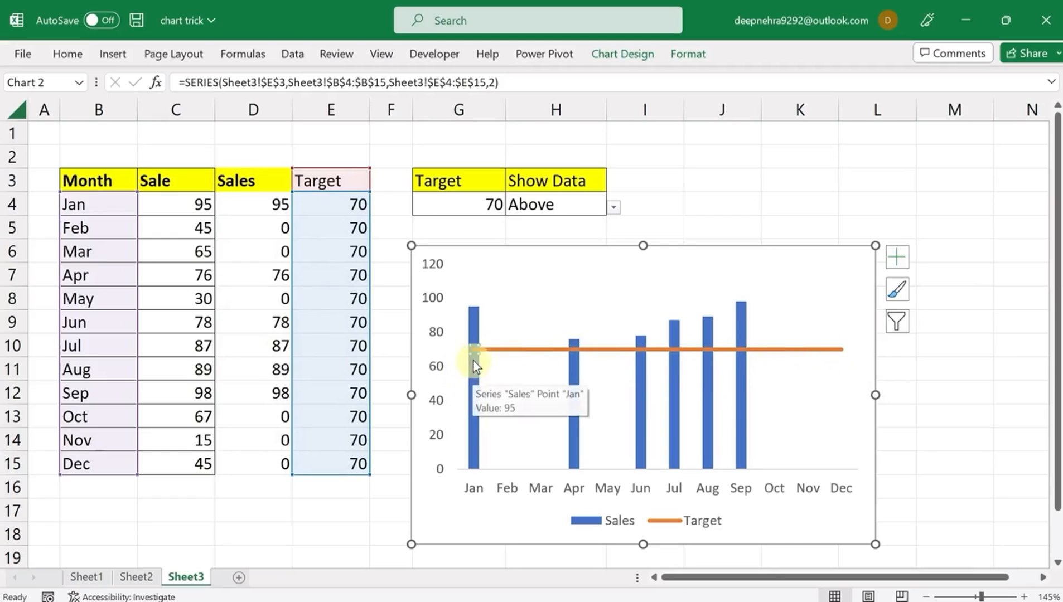
pyautogui.rightClick(473, 350)
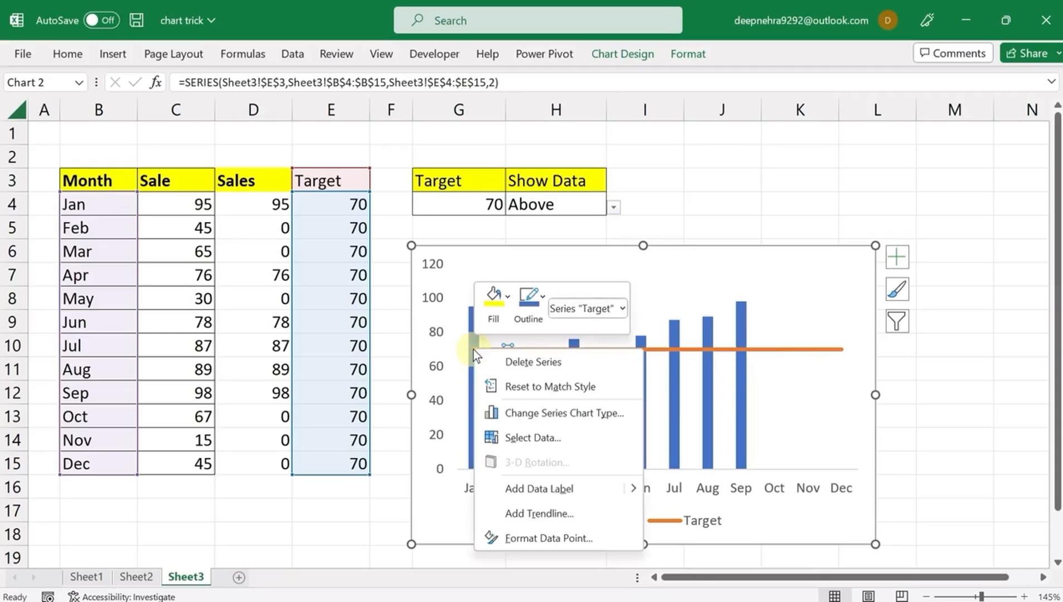
pyautogui.click(531, 488)
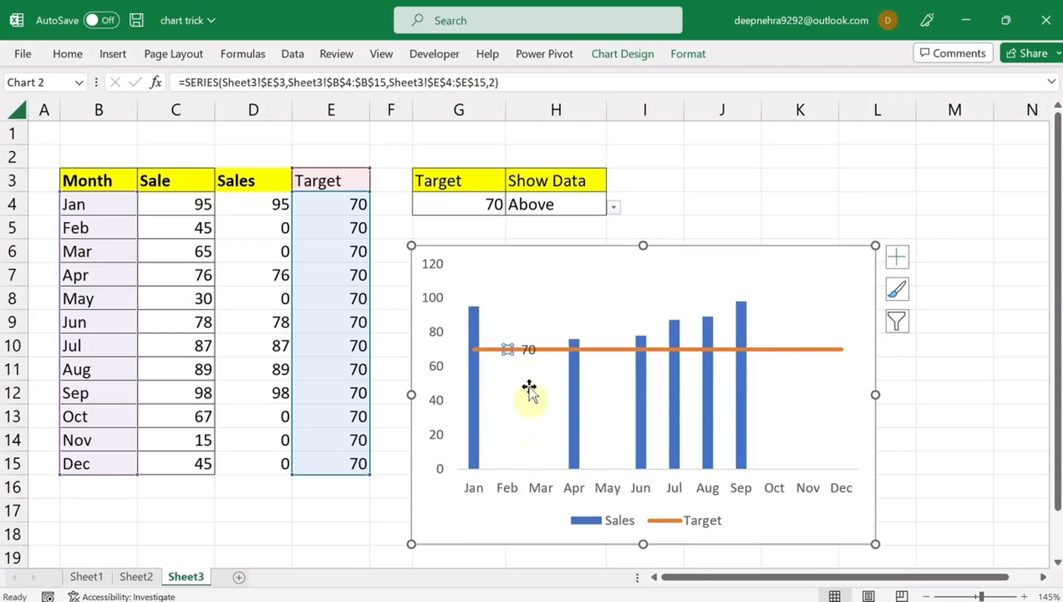
pyautogui.click(527, 351)
pyautogui.moveTo(529, 364); pyautogui.dragTo(460, 360)
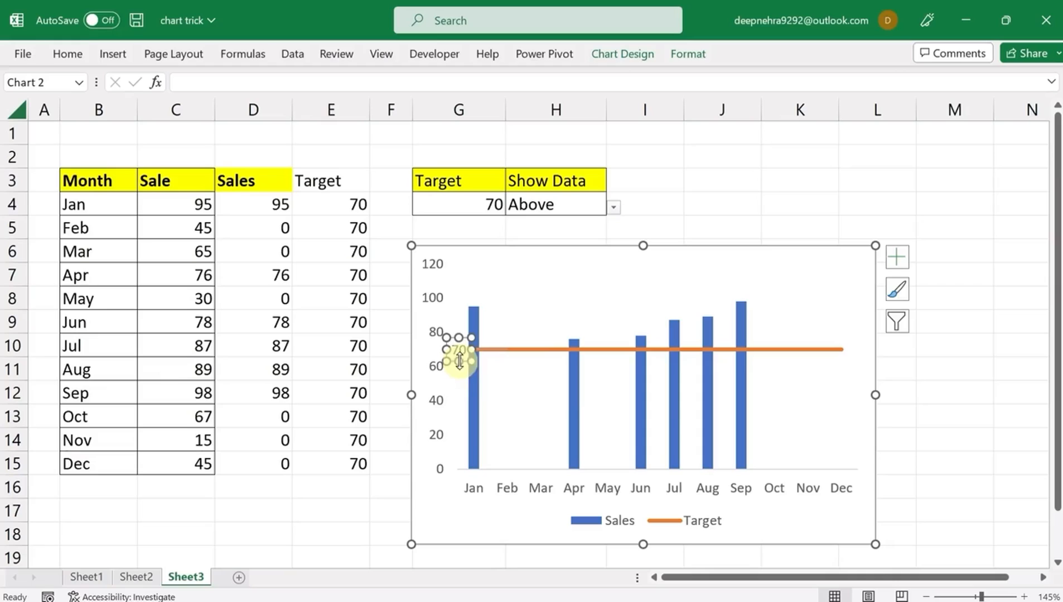
# Fill the Target line's data label with yellow
pyautogui.click(691, 56)
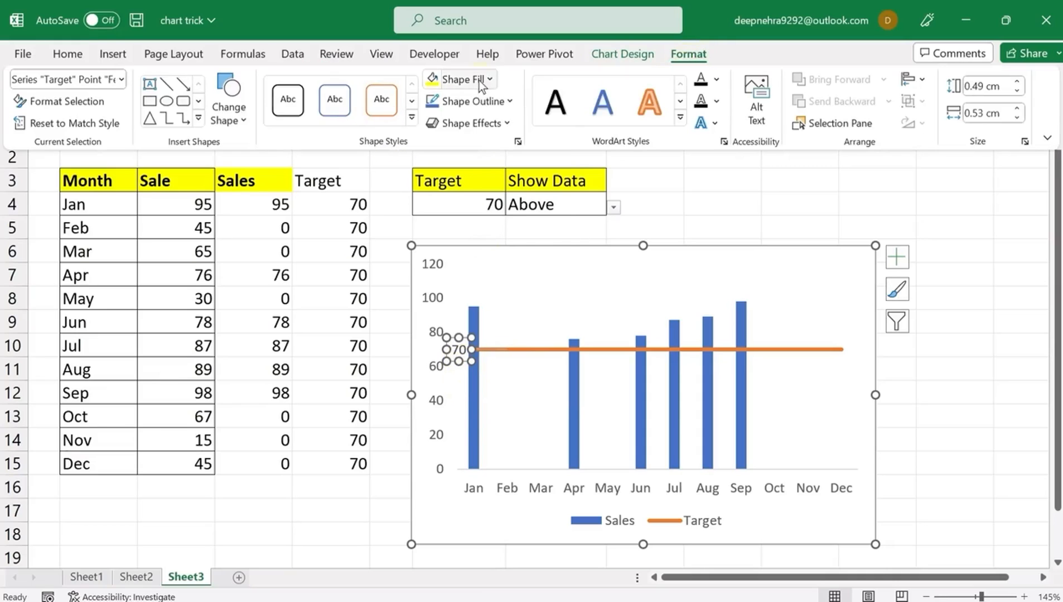
pyautogui.click(480, 80)
pyautogui.click(473, 265)
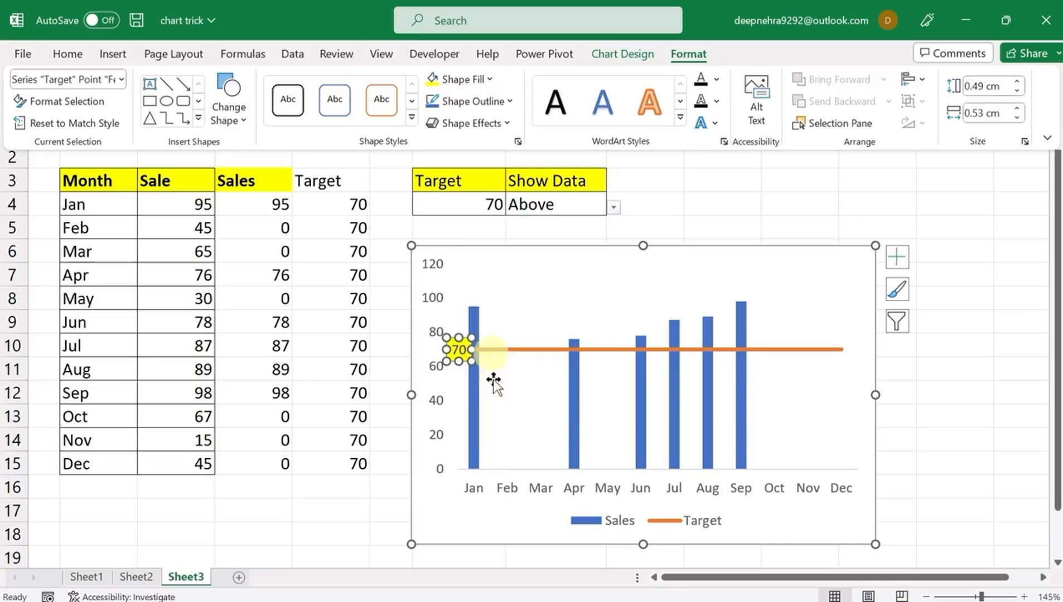
# Set the target in G4 to 90 and switch Show Data in H4 to Below
pyautogui.click(319, 541)
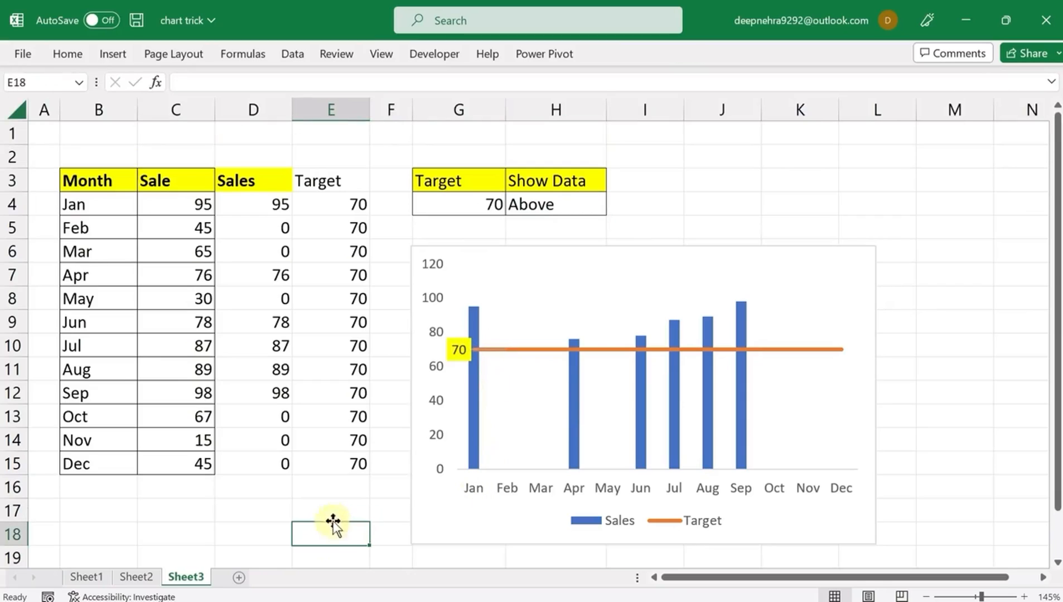
pyautogui.click(480, 205)
pyautogui.click(513, 206)
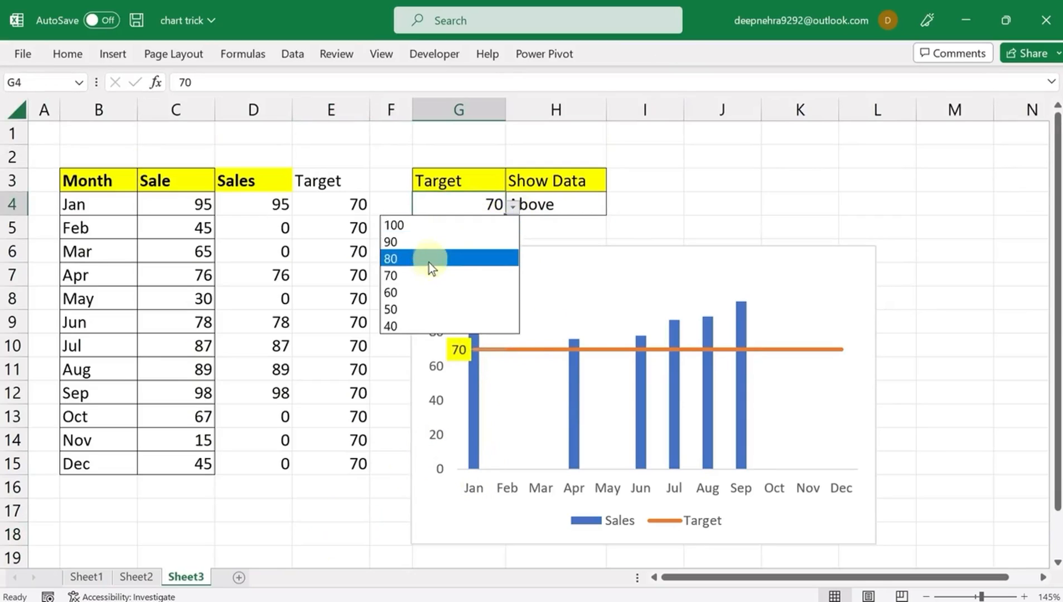
pyautogui.click(424, 243)
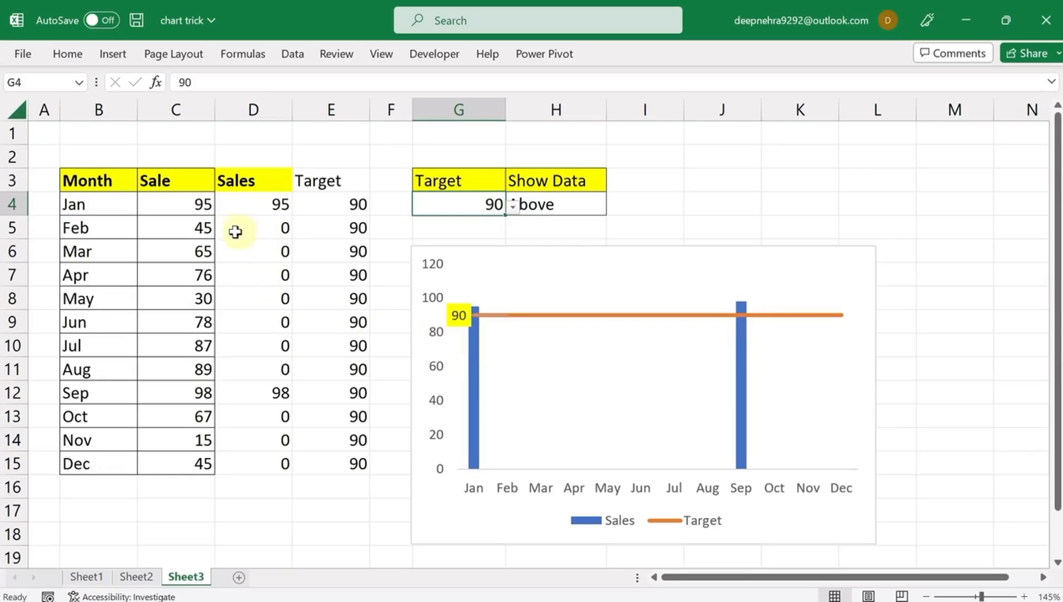
pyautogui.click(593, 208)
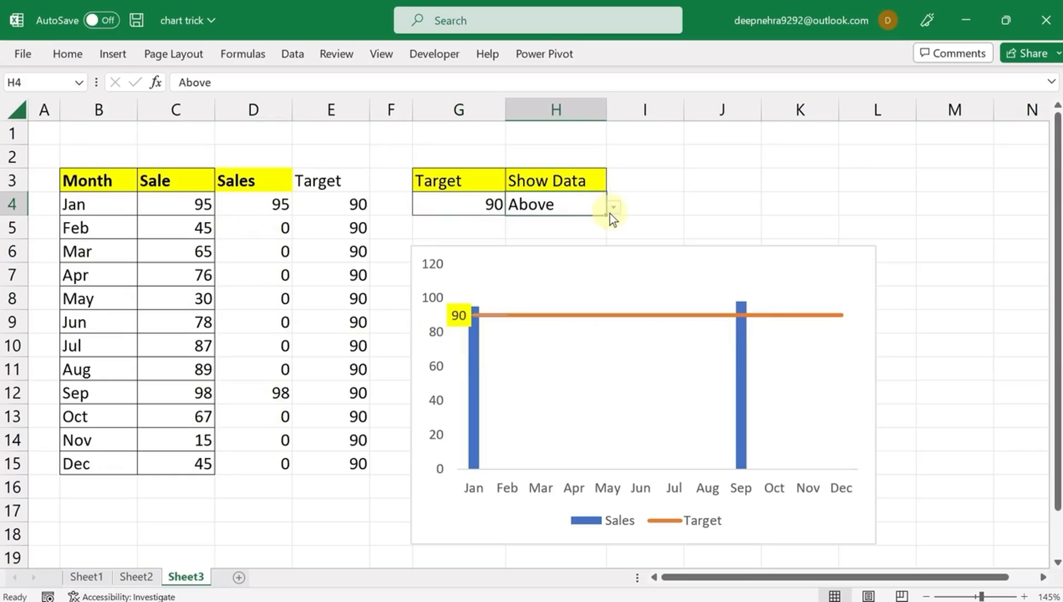
pyautogui.click(613, 208)
pyautogui.click(539, 258)
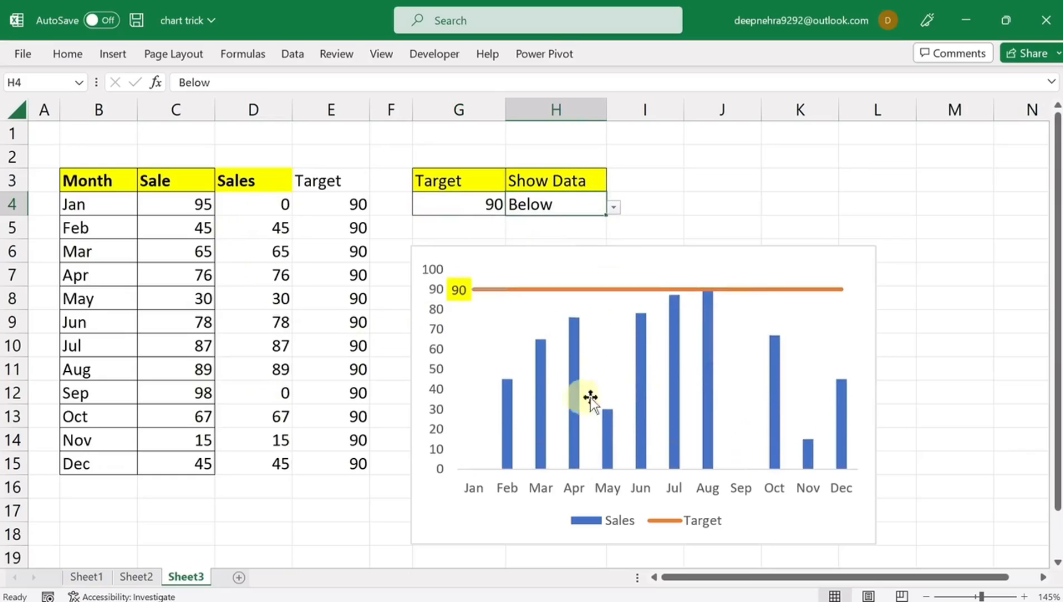
# Switch Show Data in H4 to All so the chart plots every month
pyautogui.click(612, 201)
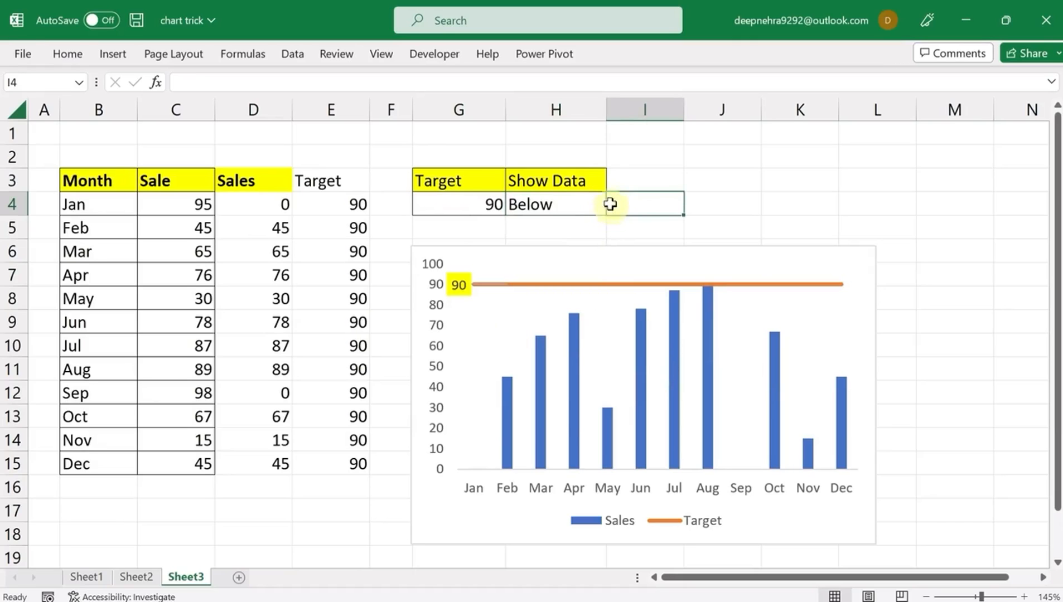
pyautogui.click(607, 206)
pyautogui.click(613, 208)
pyautogui.click(544, 223)
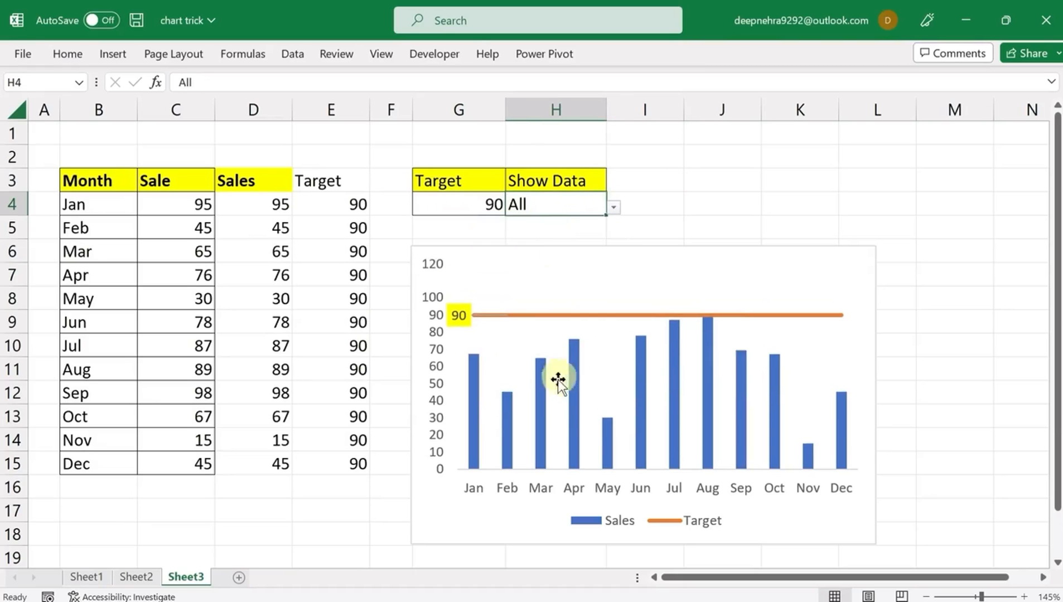
# Hide the helper columns D and E that hold the Sales and Target chart data
pyautogui.click(253, 180)
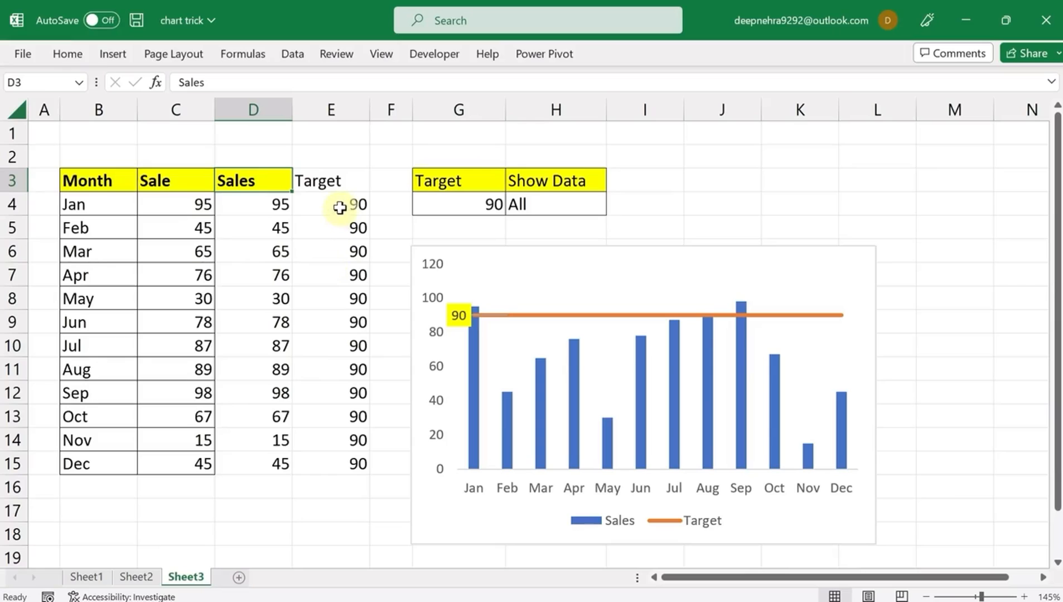
pyautogui.moveTo(282, 109); pyautogui.dragTo(337, 104)
pyautogui.rightClick(323, 115)
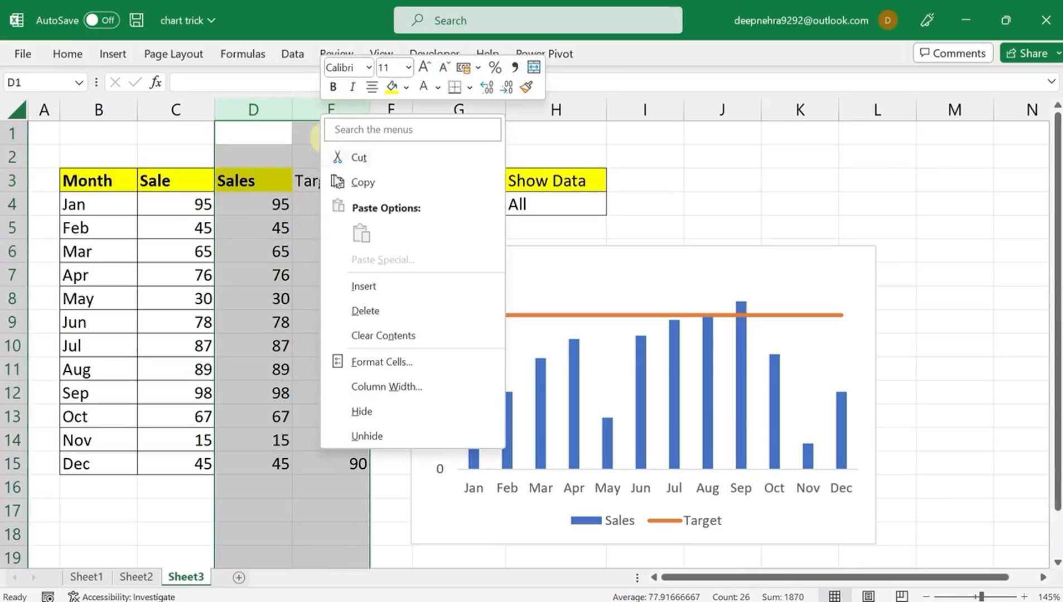
pyautogui.click(359, 411)
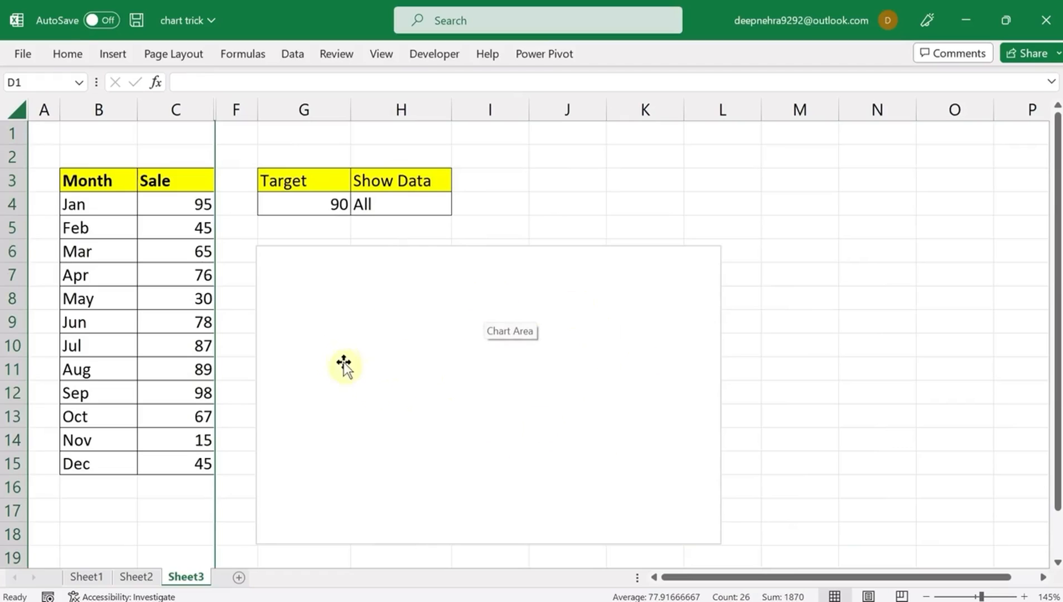
# Make the chart show data in hidden rows and columns, and reposition it beside the Target and Show Data cells, level with row 3
pyautogui.click(345, 304)
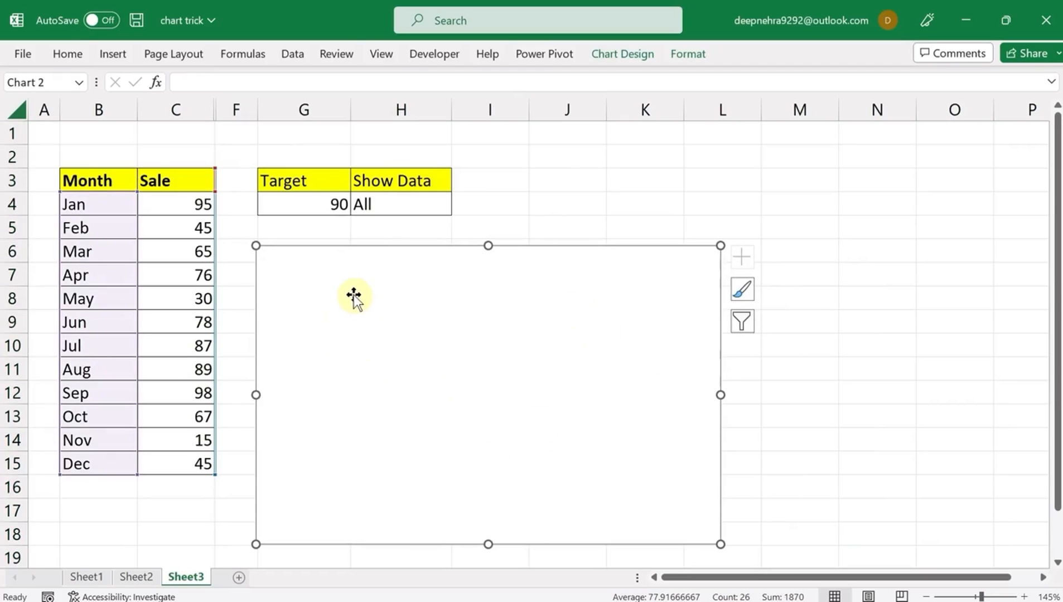
pyautogui.rightClick(354, 295)
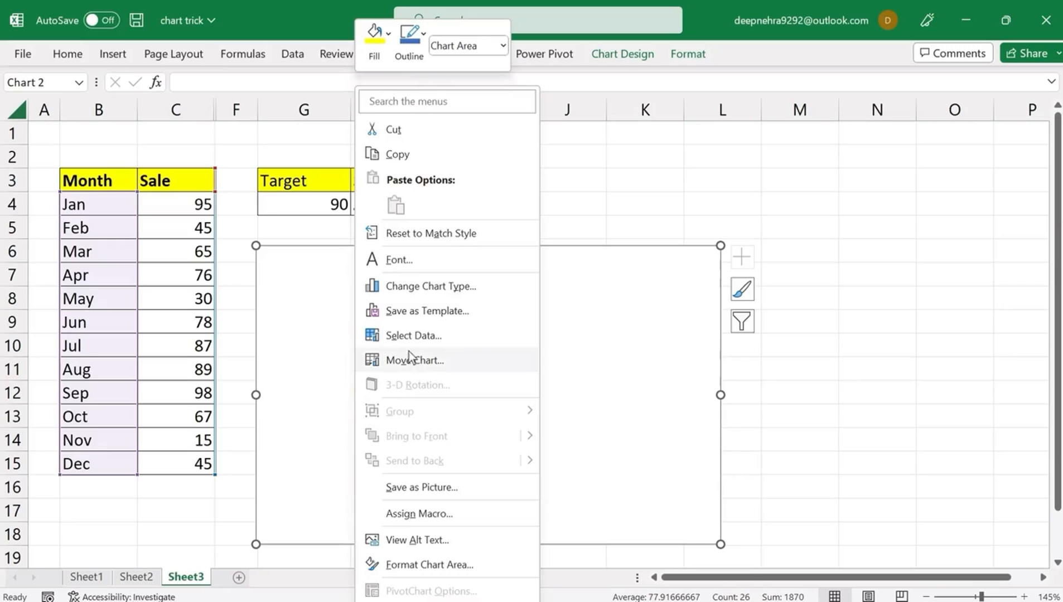
pyautogui.click(404, 336)
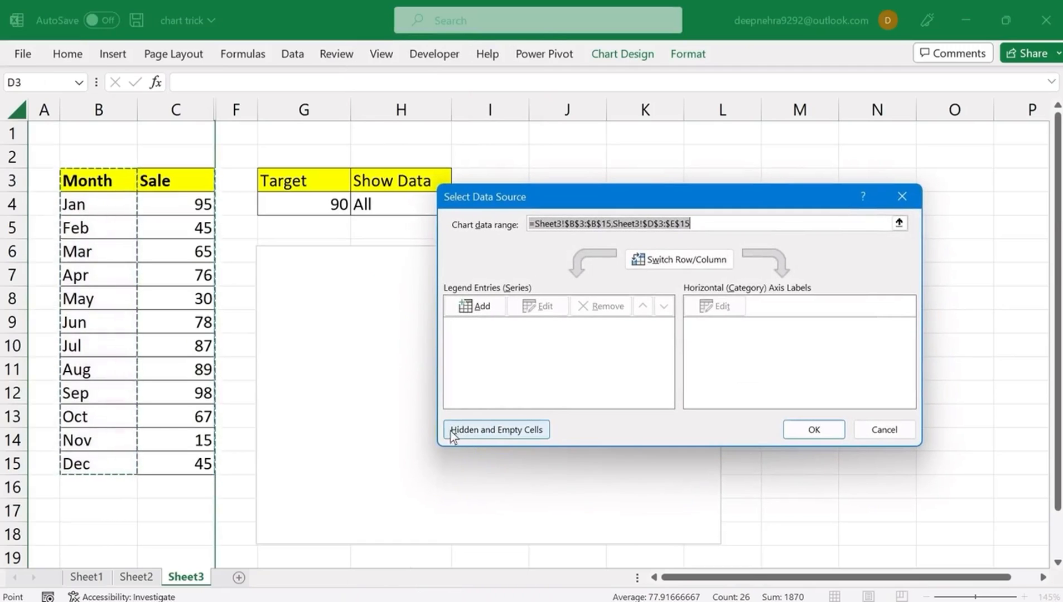
pyautogui.click(484, 428)
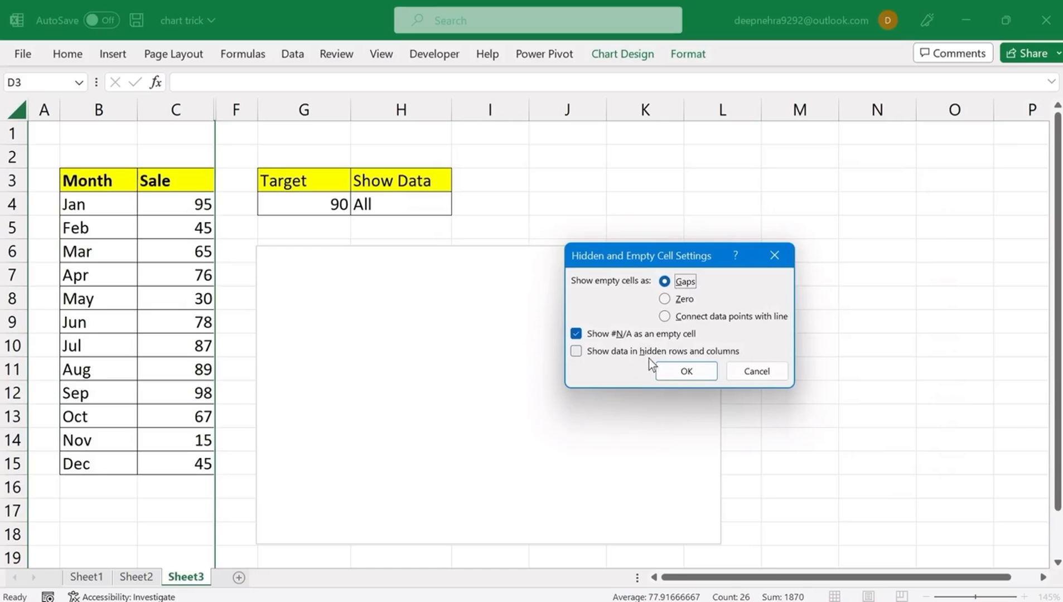
pyautogui.click(576, 352)
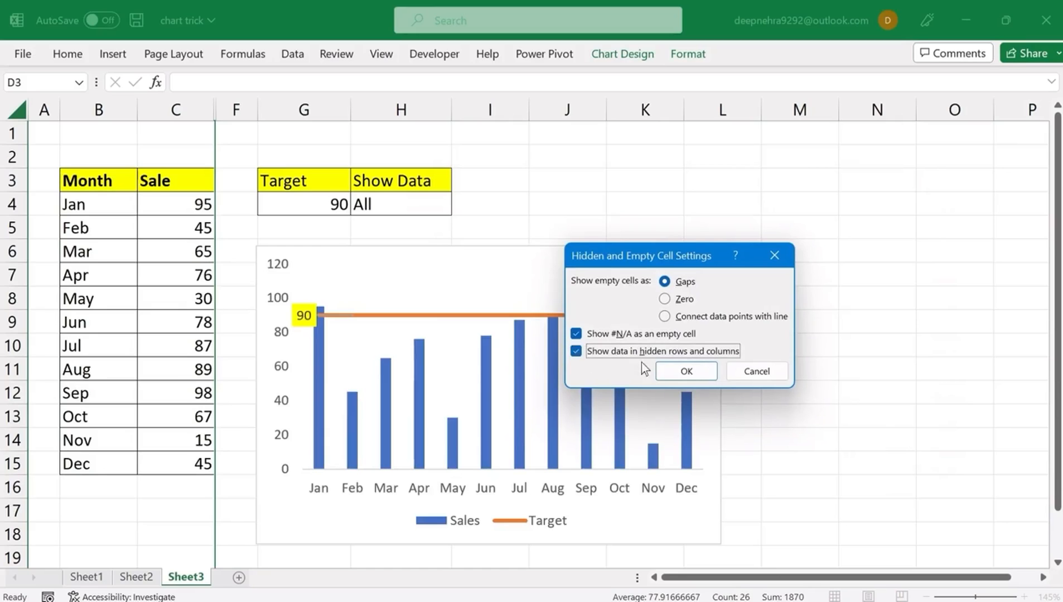
pyautogui.click(675, 372)
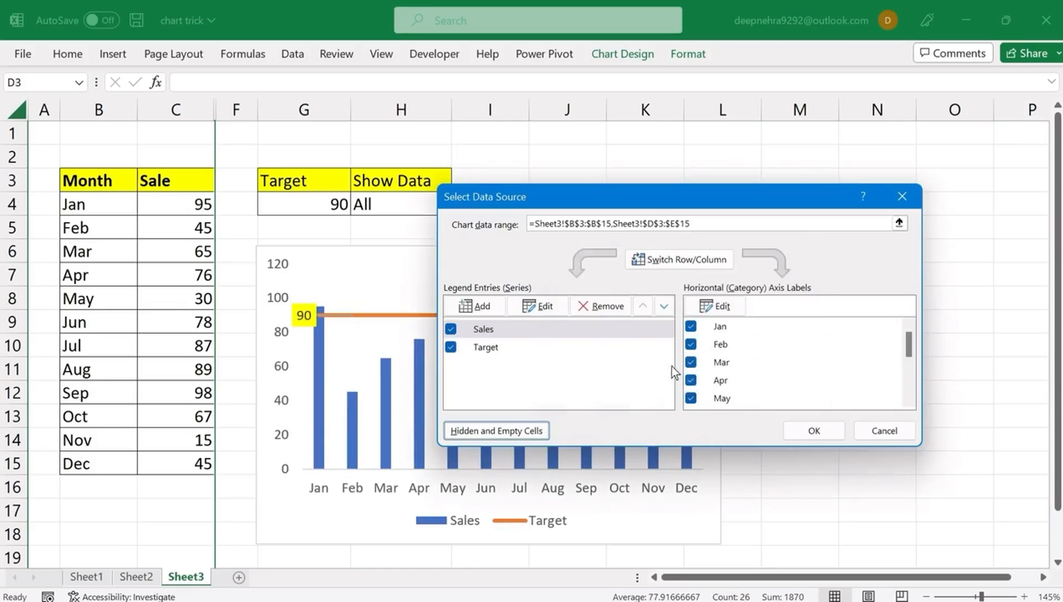
pyautogui.click(812, 431)
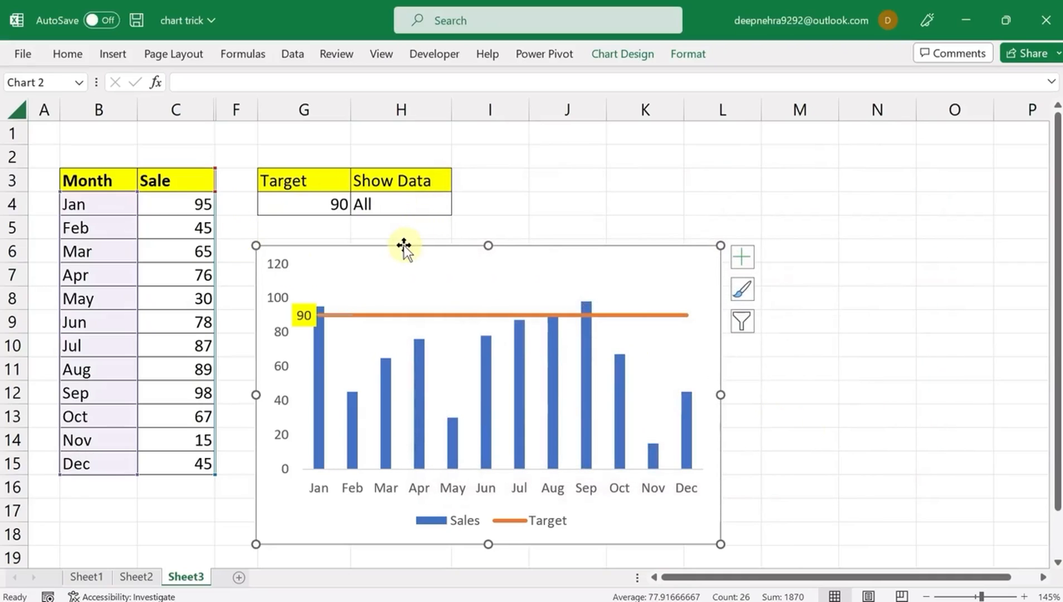
pyautogui.moveTo(404, 245); pyautogui.dragTo(619, 169)
# Set the target in G4 to 70 and switch Show Data in H4 to Above
pyautogui.click(343, 205)
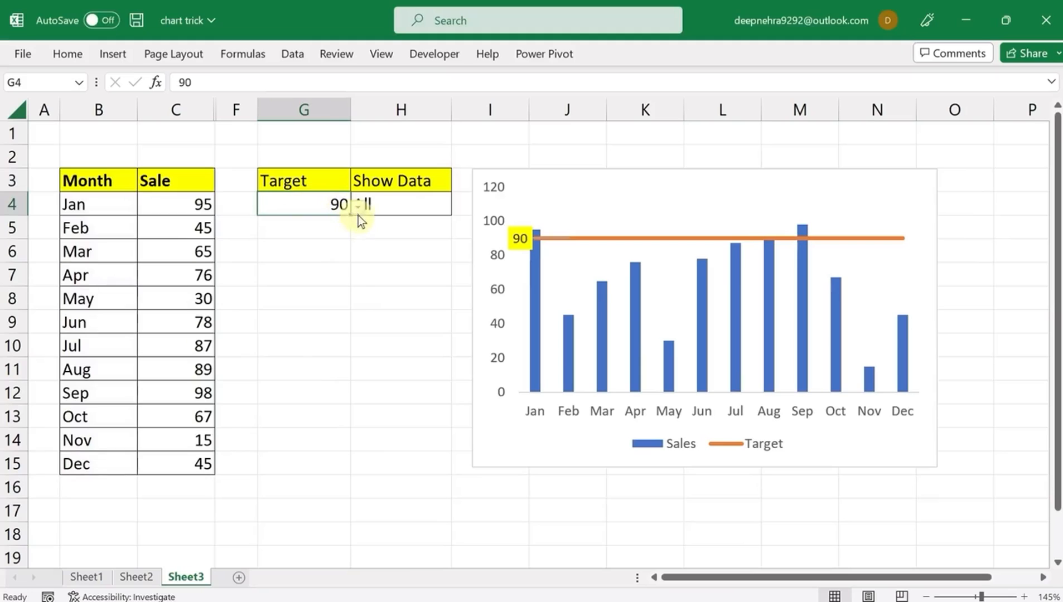
pyautogui.click(358, 214)
pyautogui.click(315, 276)
pyautogui.click(398, 205)
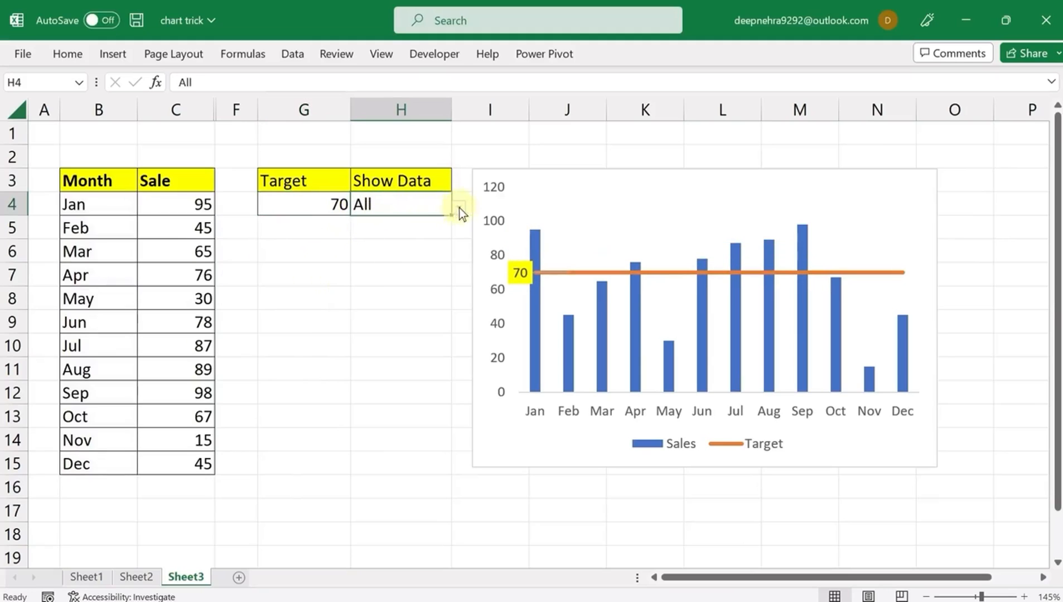
pyautogui.click(459, 208)
pyautogui.click(410, 244)
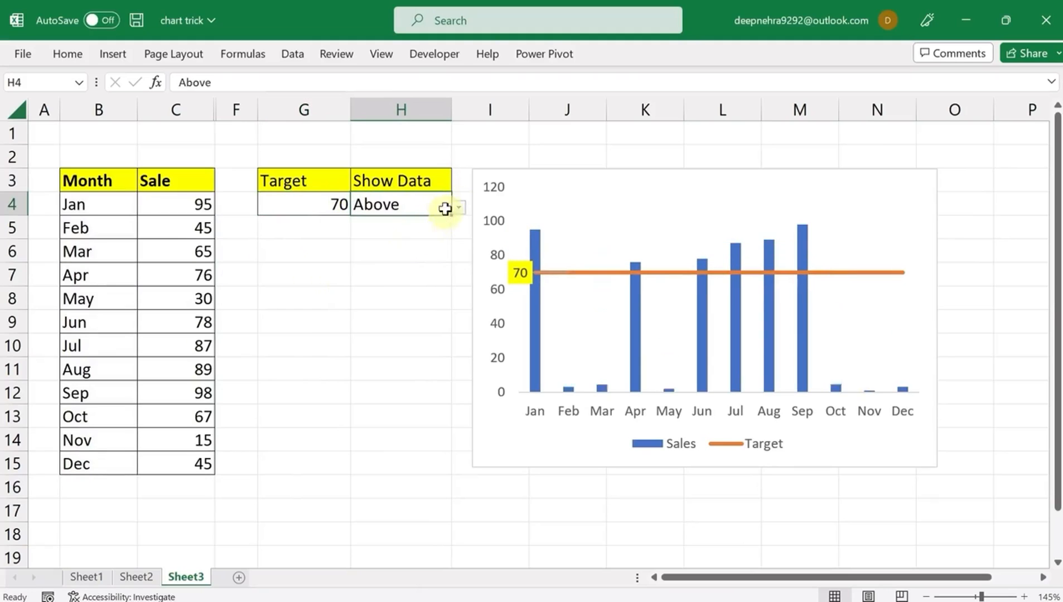
# Switch Show Data in H4 back to All and select an empty cell below it
pyautogui.click(459, 208)
pyautogui.click(420, 227)
pyautogui.click(369, 353)
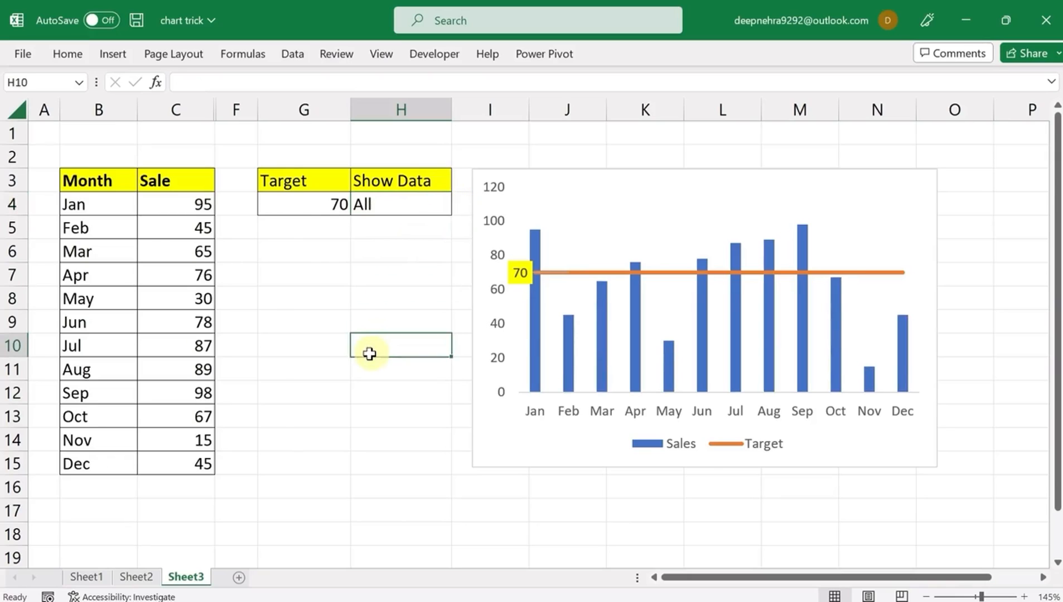